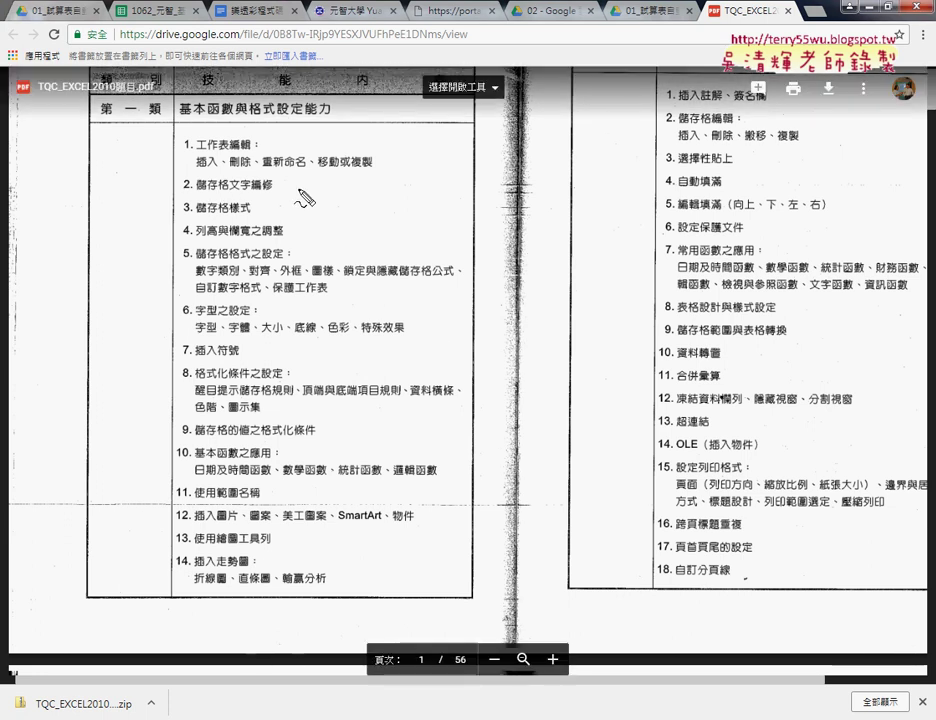
- Write the question range 102-110 and underline 基本函數 with the pen, then clear the marks
mouse_move(383, 173)
left_mouse_down()
mouse_move(388, 221)
mouse_move(403, 185)
mouse_move(446, 216)
mouse_move(477, 203)
mouse_move(491, 222)
left_mouse_up()
mouse_move(514, 180)
left_mouse_down()
mouse_move(515, 221)
mouse_move(534, 185)
left_mouse_up()
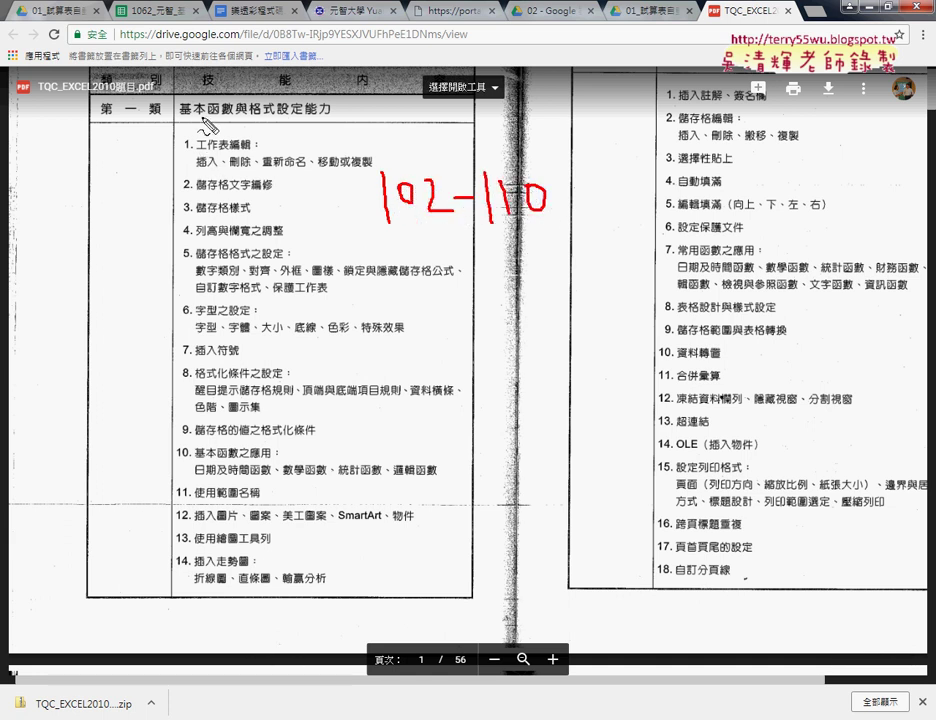
left_click_drag(181, 124, 330, 122)
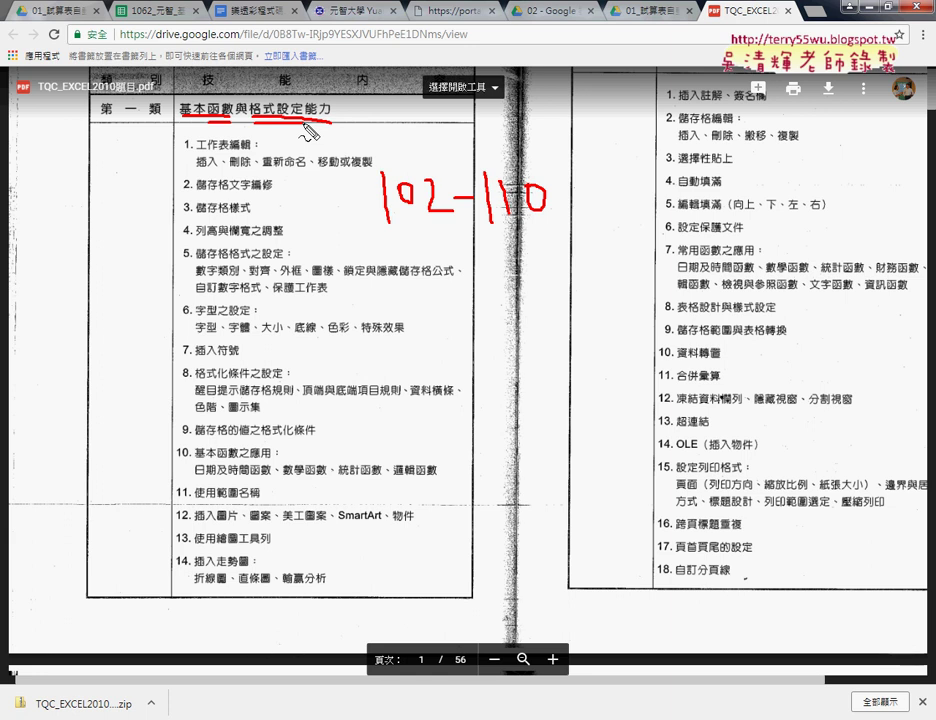
key("Escape")
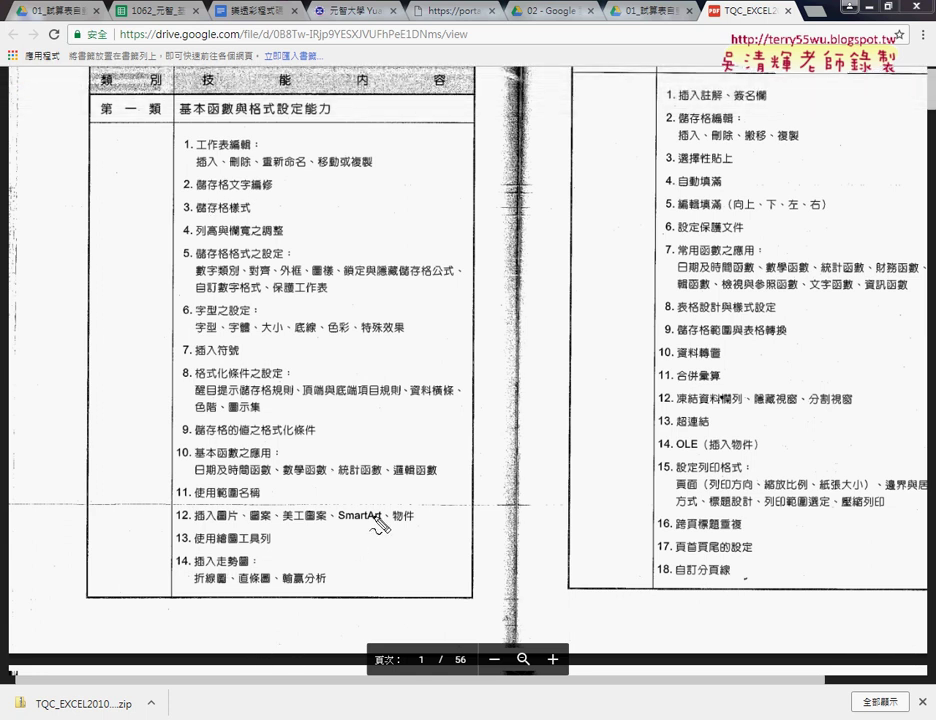
- Underline 走勢圖/折線圖 in item 14 and 圖片/圖案 in item 12, then clear them
mouse_move(216, 568)
left_mouse_down()
mouse_move(246, 568)
mouse_move(226, 587)
mouse_move(324, 587)
left_mouse_up()
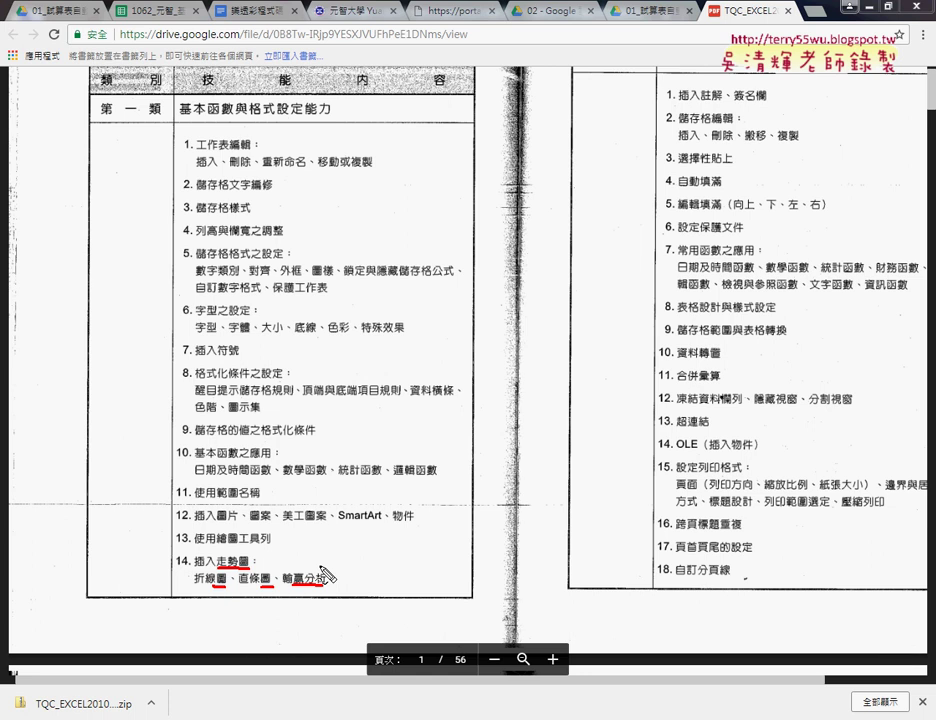
left_click_drag(217, 522, 322, 522)
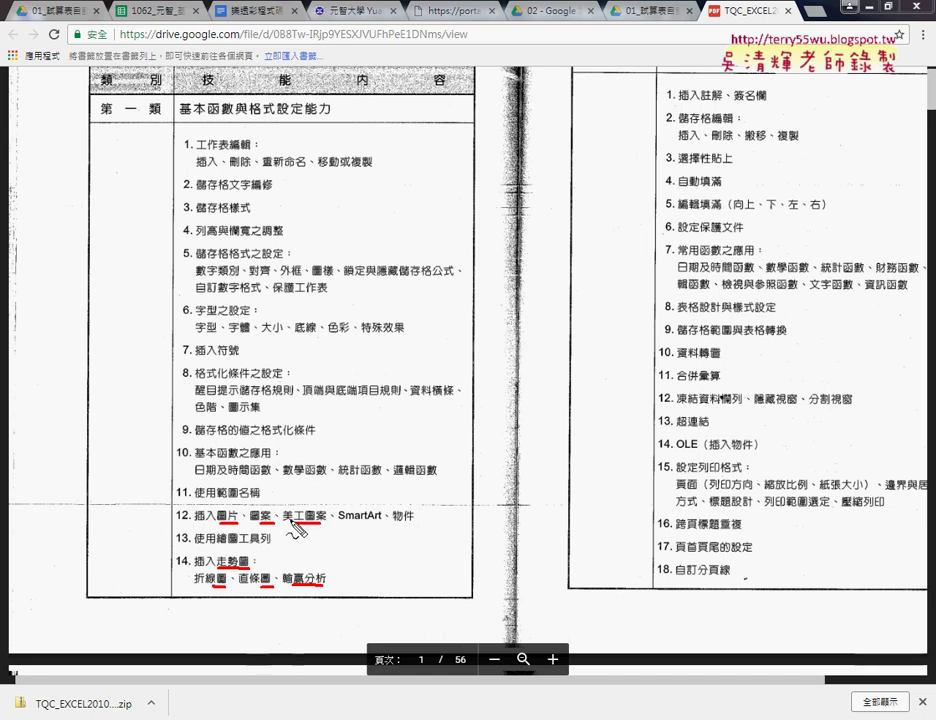
key("Escape")
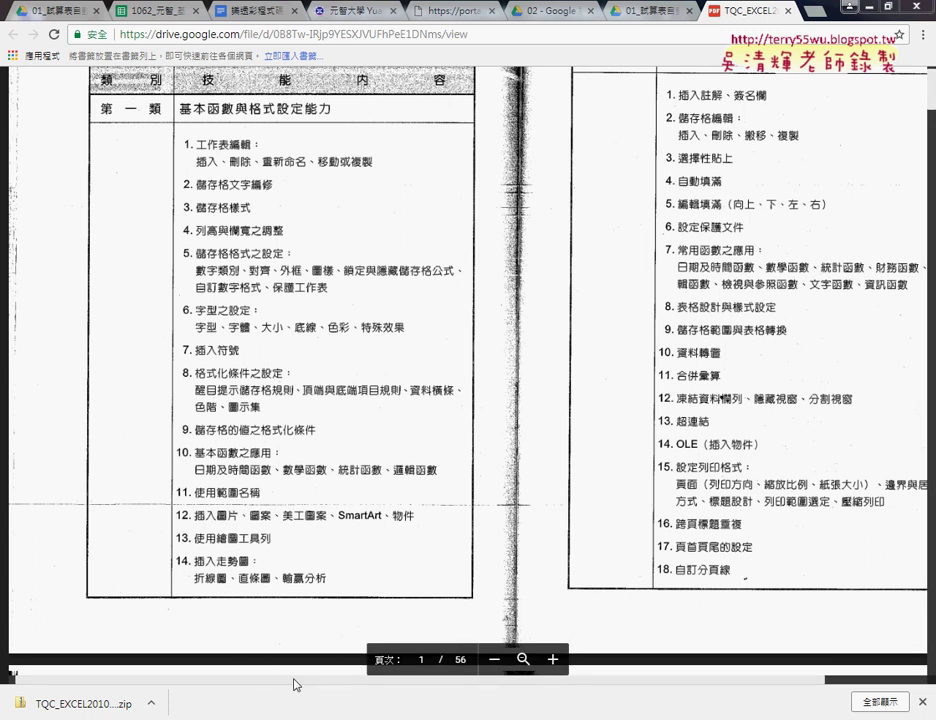
- Underline 列印, item 16 跨頁標題重複 and 頁首 in item 17 on the page
scroll(366, 683, "right", 3)
scroll(507, 523, "up", 2)
scroll(507, 523, "up", 1)
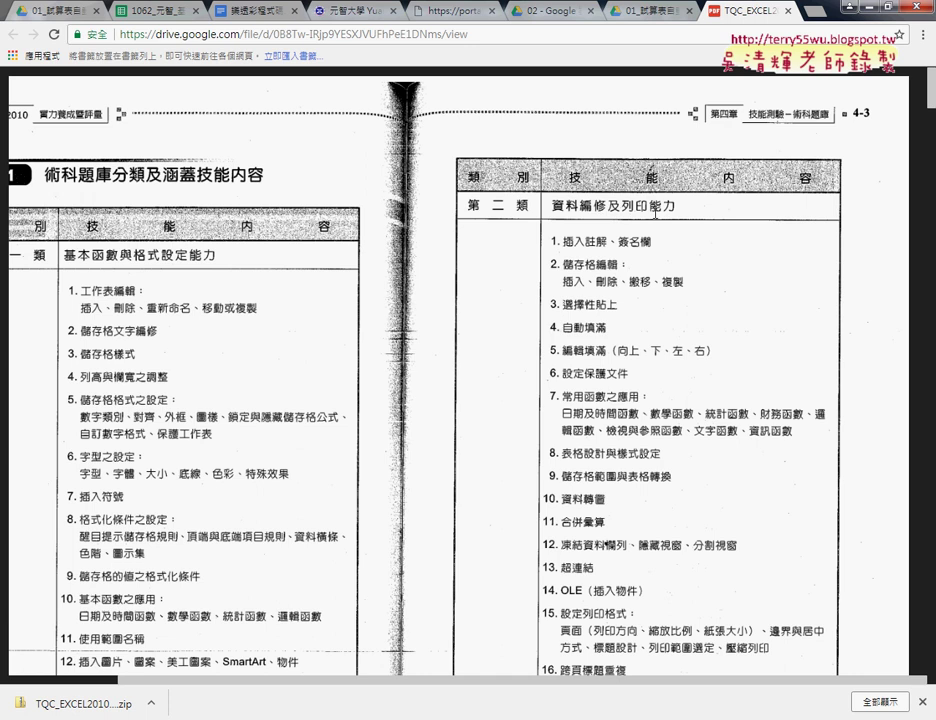
scroll(655, 213, "down", 2)
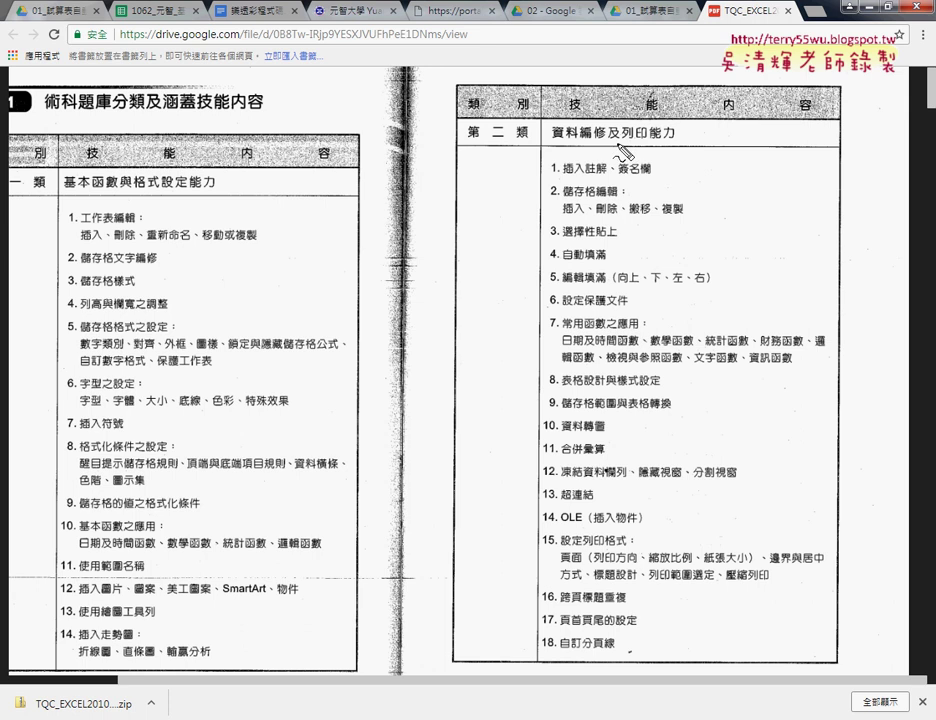
left_click_drag(622, 144, 648, 148)
left_click_drag(567, 606, 628, 605)
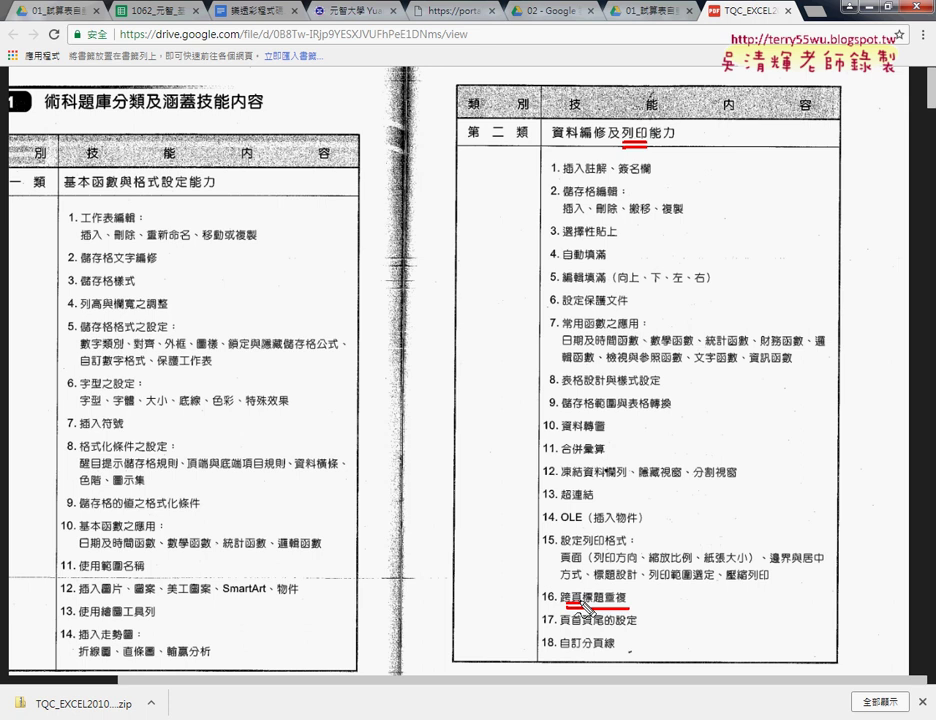
left_click_drag(563, 627, 608, 628)
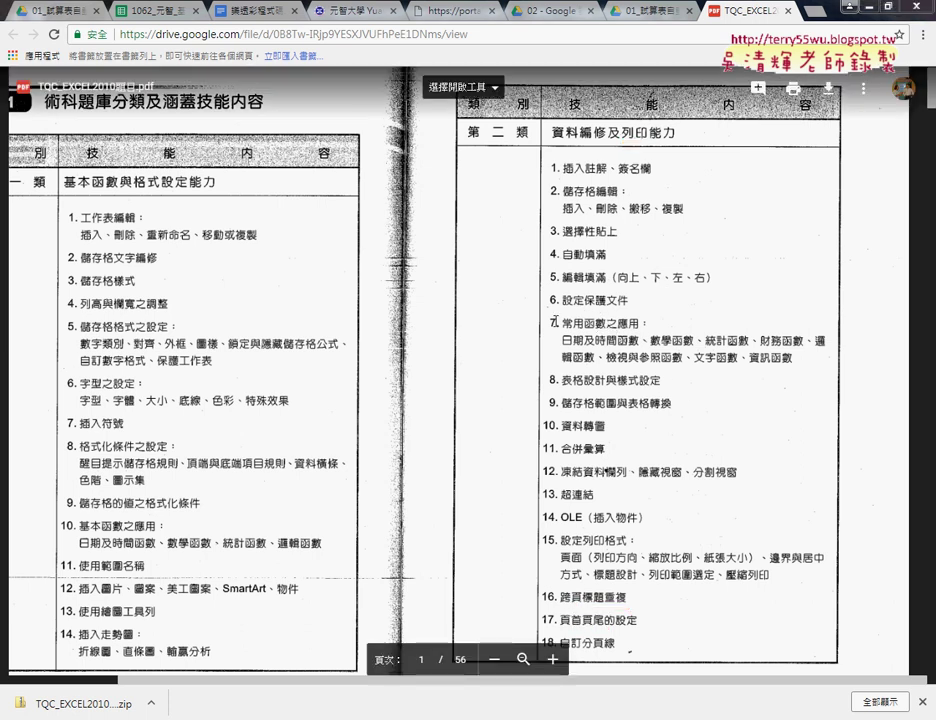
- Scroll to page 2, underline 統計圖表 in the third category, then clear it
scroll(486, 363, "down", 2)
scroll(486, 363, "down", 3)
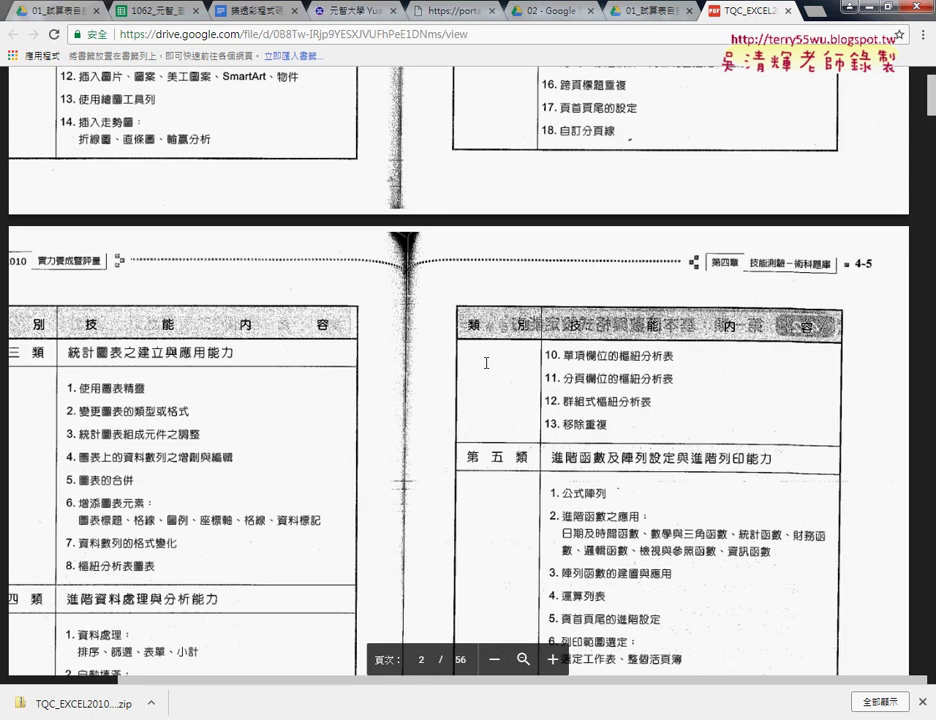
scroll(296, 517, "left", 3)
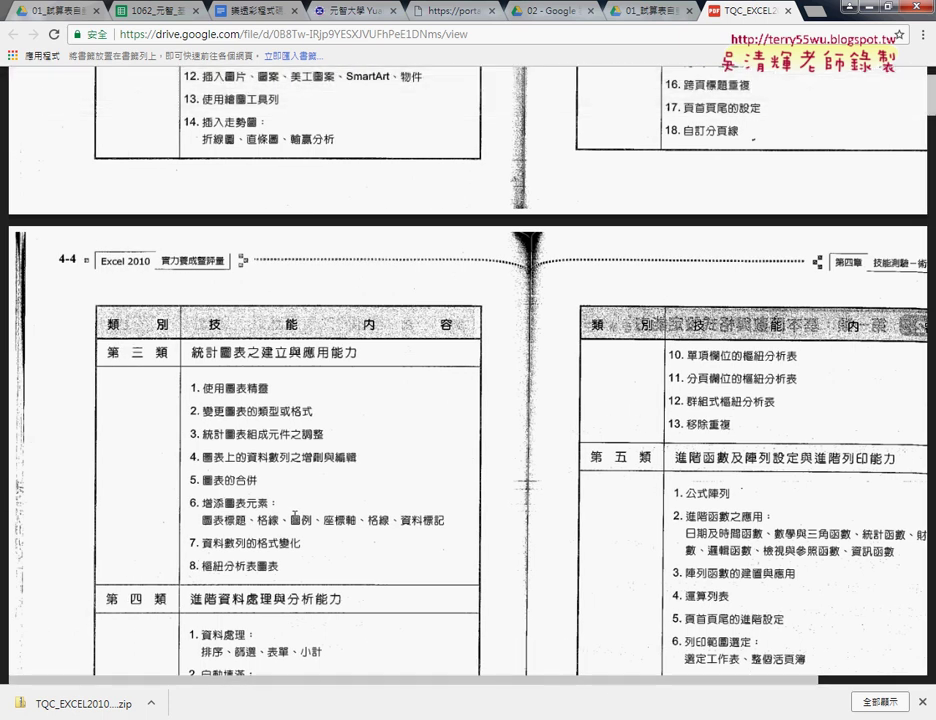
left_click_drag(194, 366, 245, 366)
key("Escape")
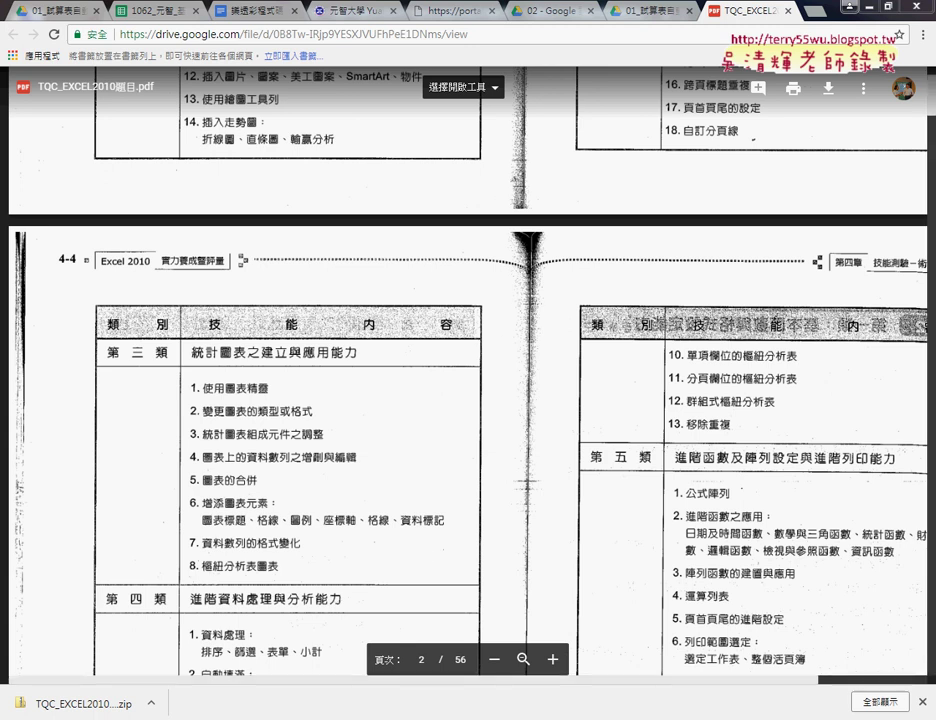
mouse_move(296, 497)
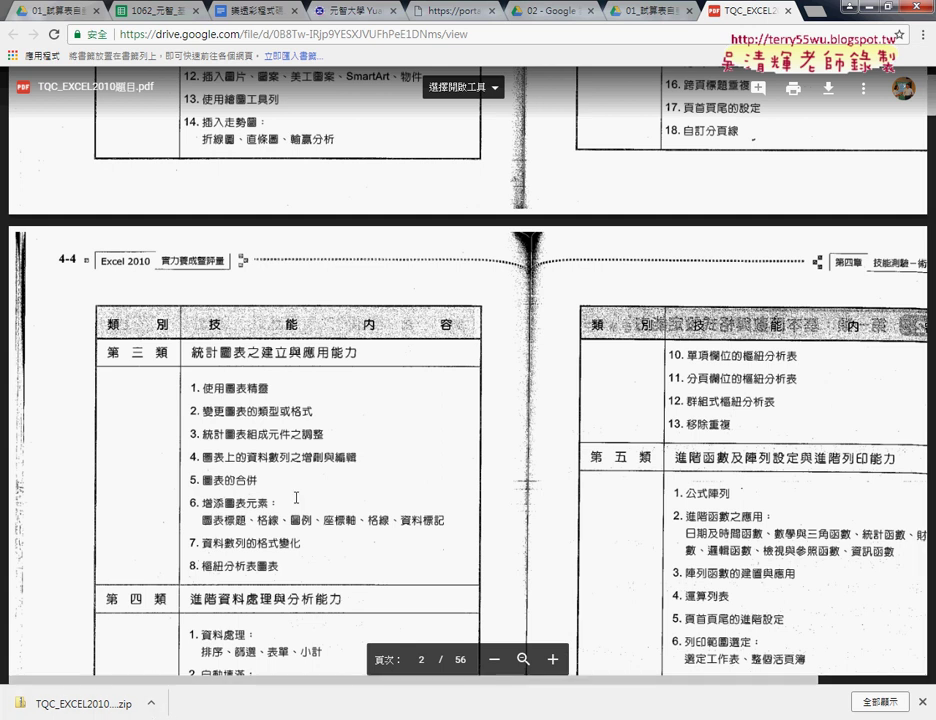
- Show the downloaded TQC_EXCEL2010練習檔.zip in its folder via 在資料夾中顯示
left_click(160, 704)
left_click(205, 651)
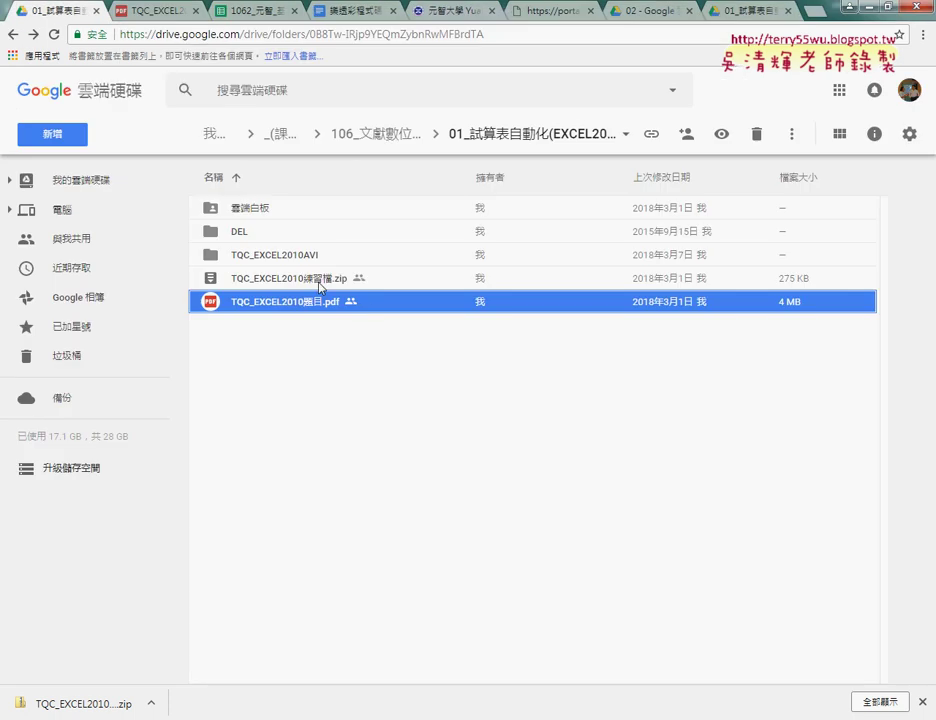
left_click(317, 287)
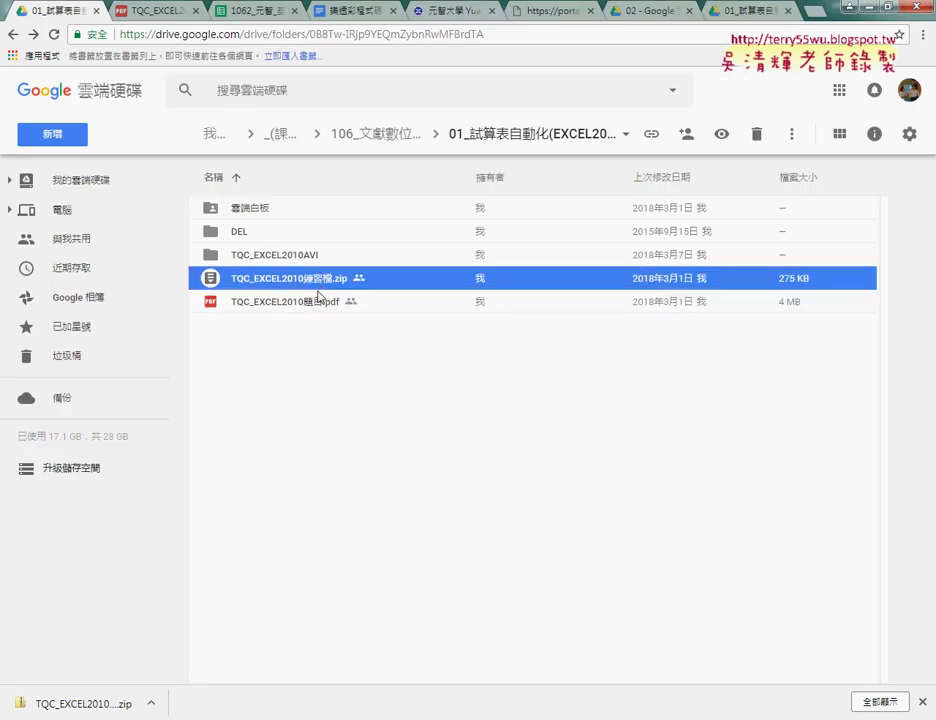
left_click(150, 703)
left_click(201, 653)
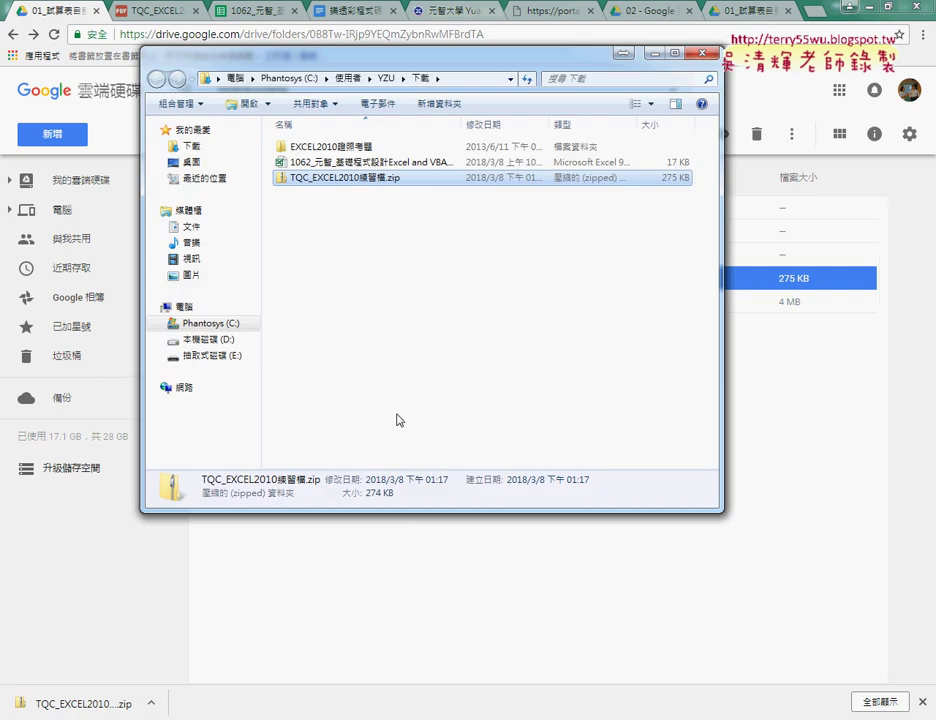
- Go into EXCEL2010證照考題 › 102 › EX01 and open EXD01.xlsx in Excel
double_click(357, 150)
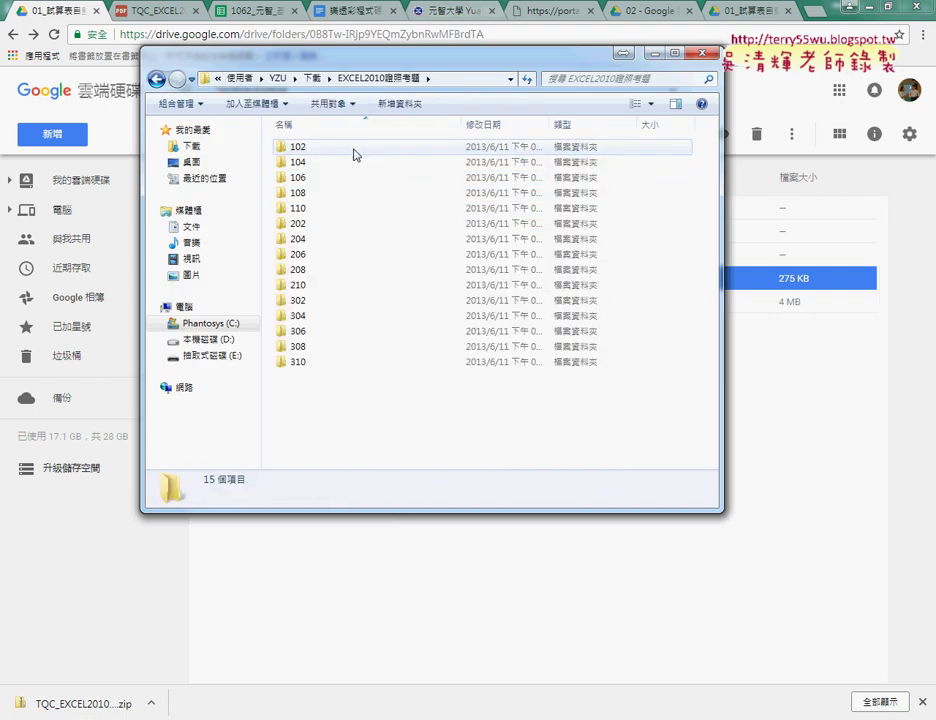
double_click(355, 152)
double_click(322, 150)
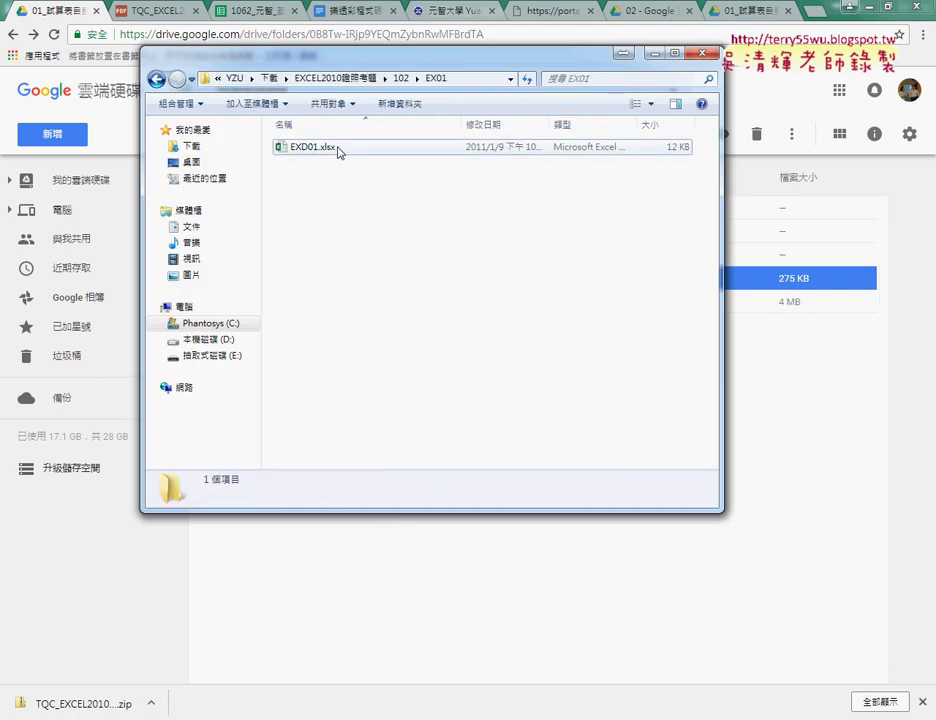
left_click(343, 157)
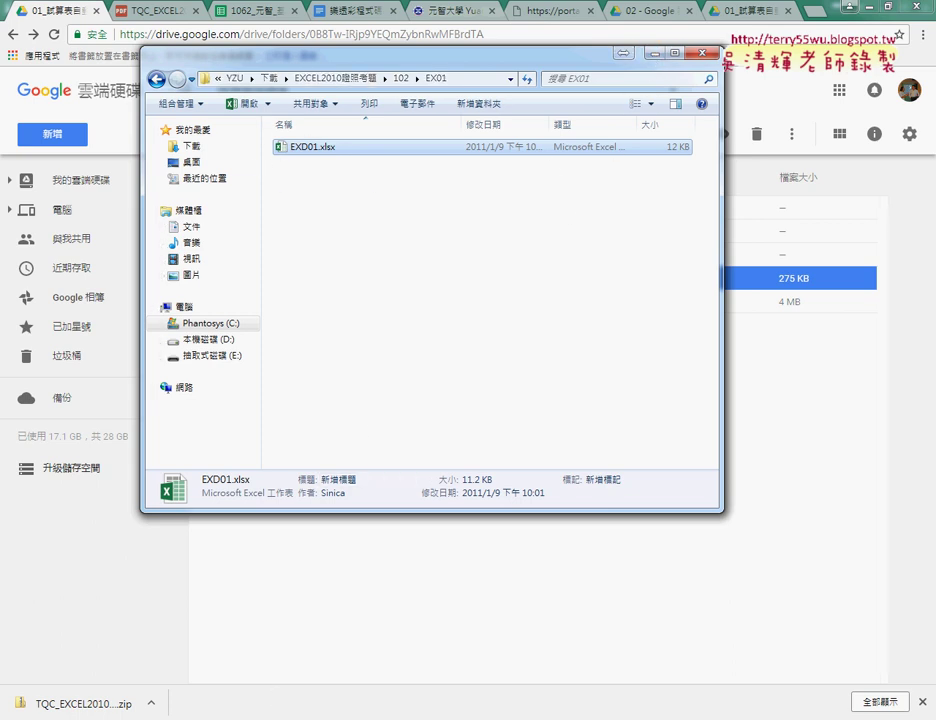
left_click(248, 660)
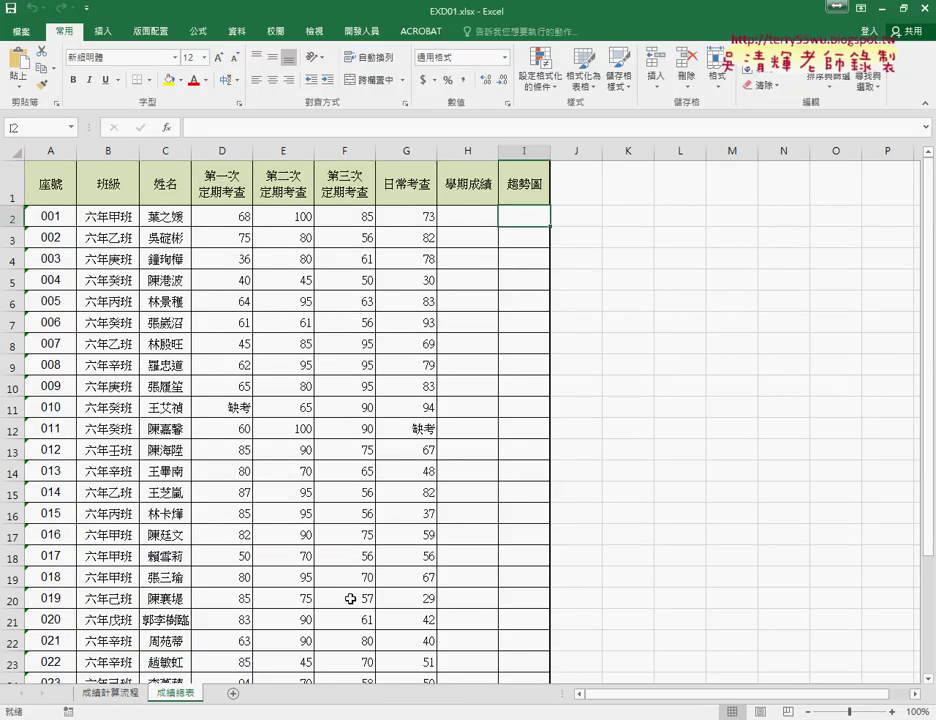
left_click(472, 219)
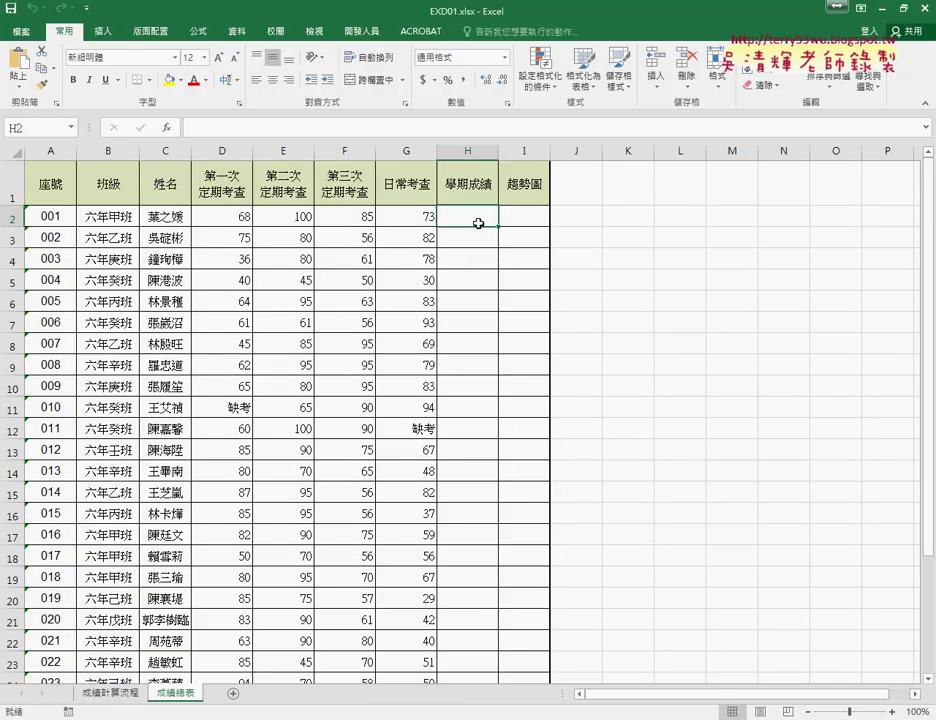
left_click_drag(246, 214, 418, 219)
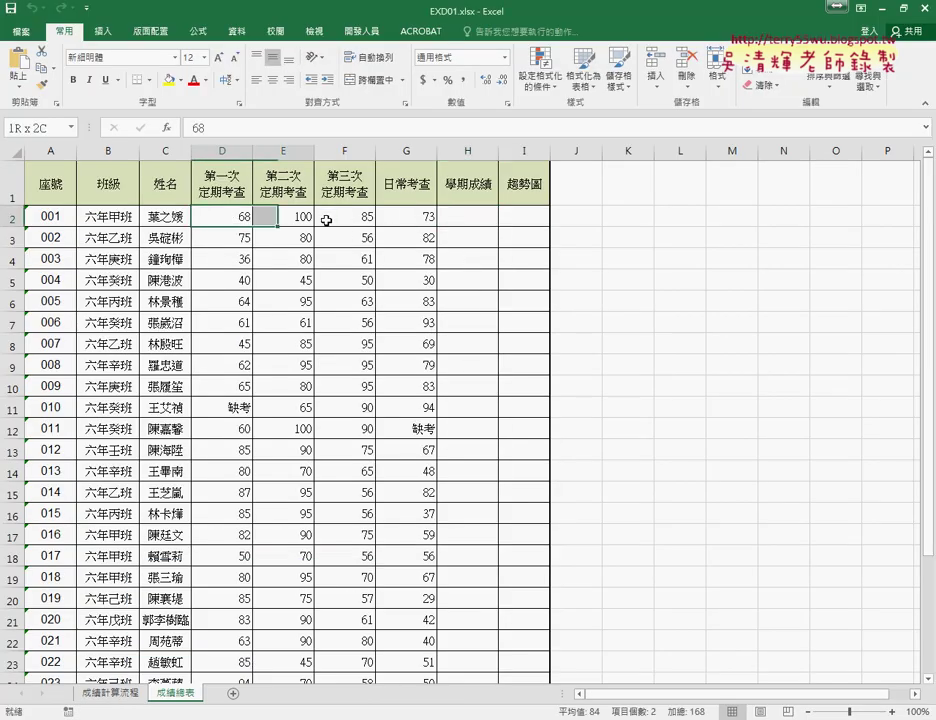
left_click(458, 217)
left_click(537, 218)
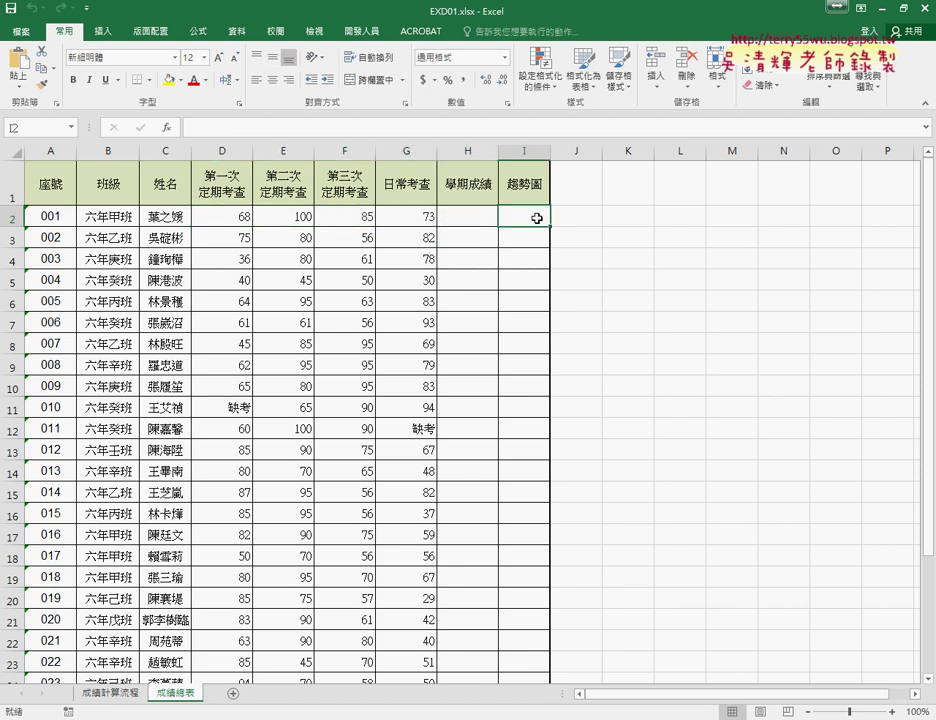
left_click_drag(218, 218, 411, 220)
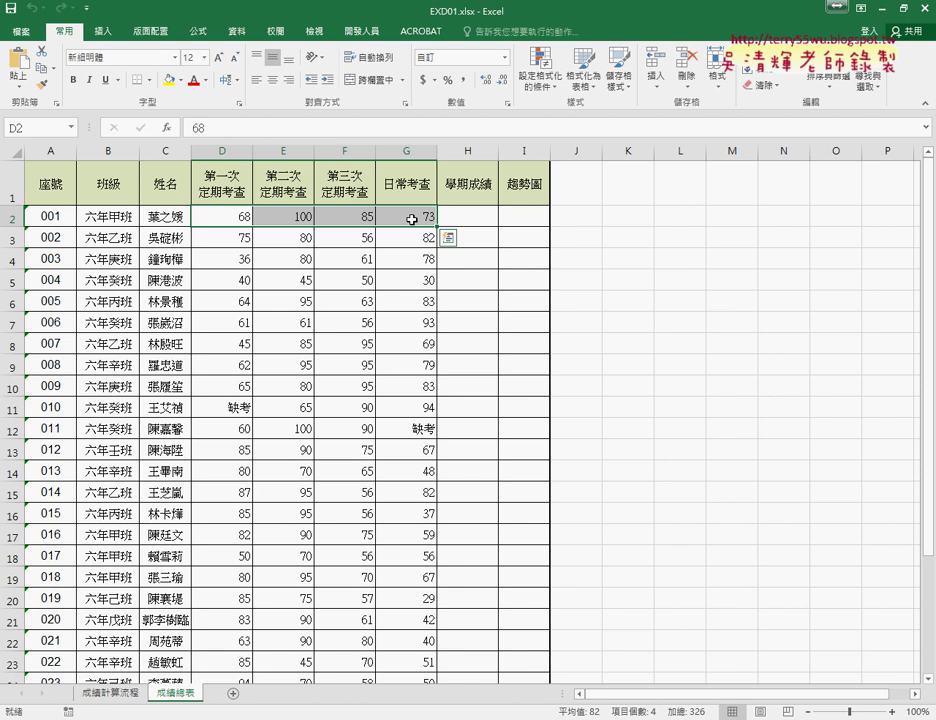
left_click(482, 222)
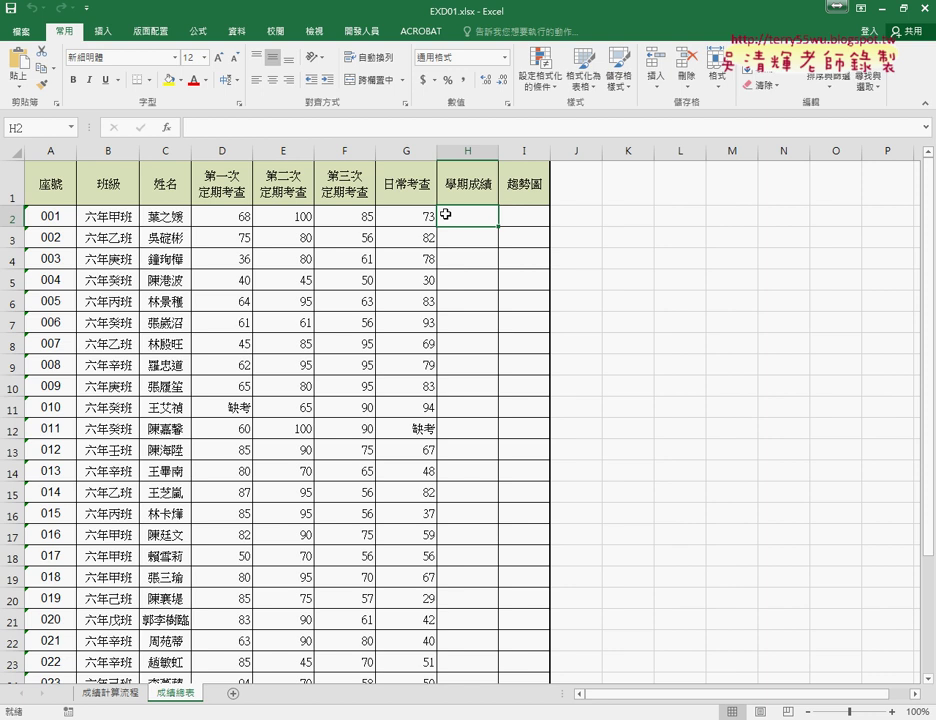
left_click(533, 217)
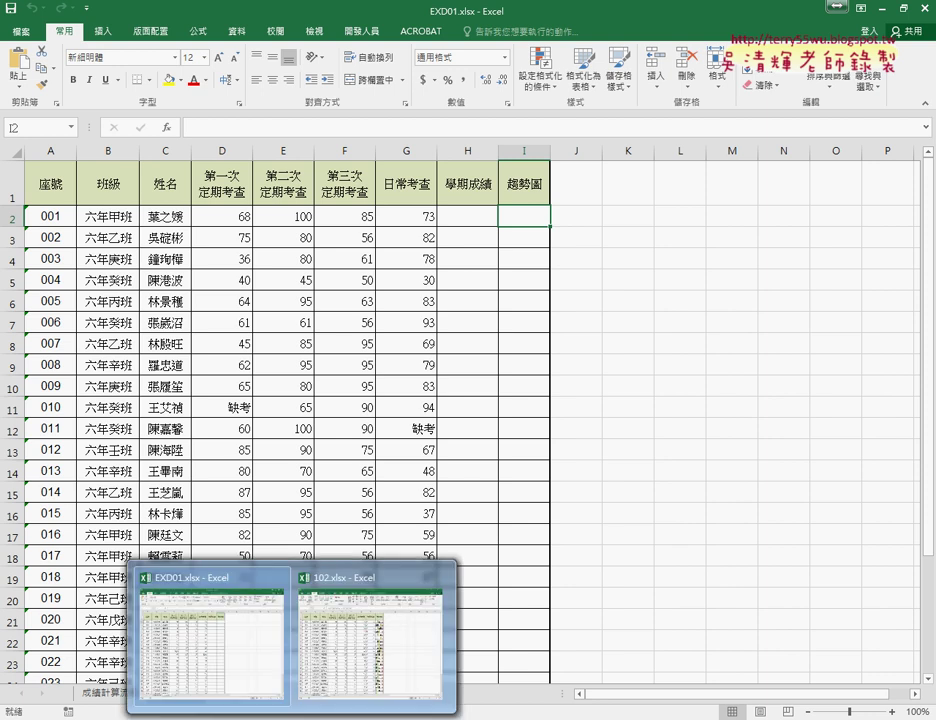
- In 102.xlsx, inspect H2's =ROUND(AVERAGE(D2:G2),0) formula and confirm it so H2 shows 82
left_click(378, 640)
left_click(785, 410)
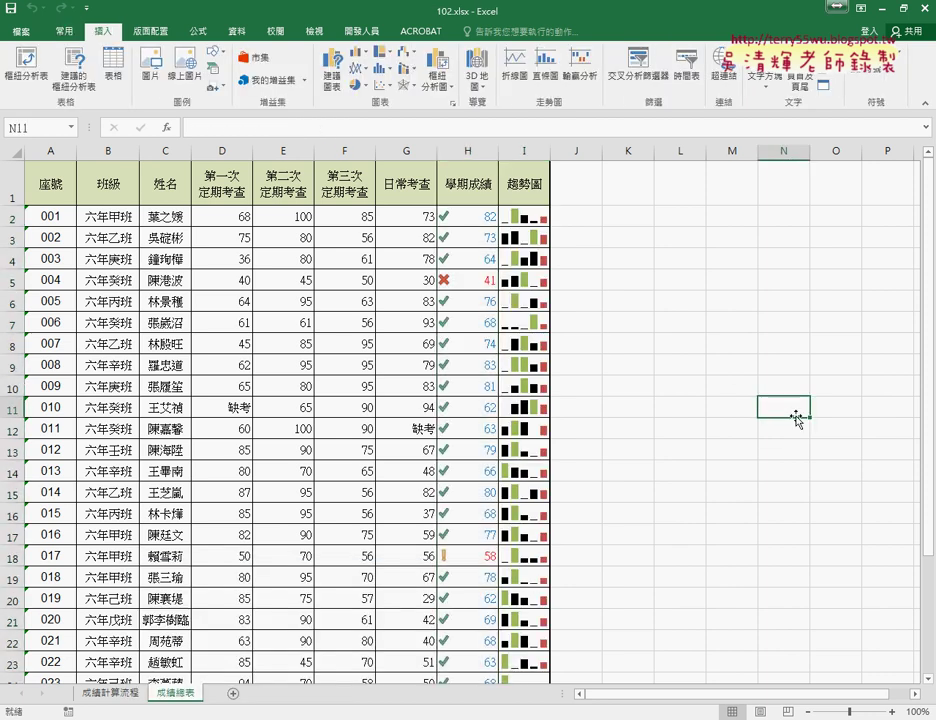
left_click(477, 217)
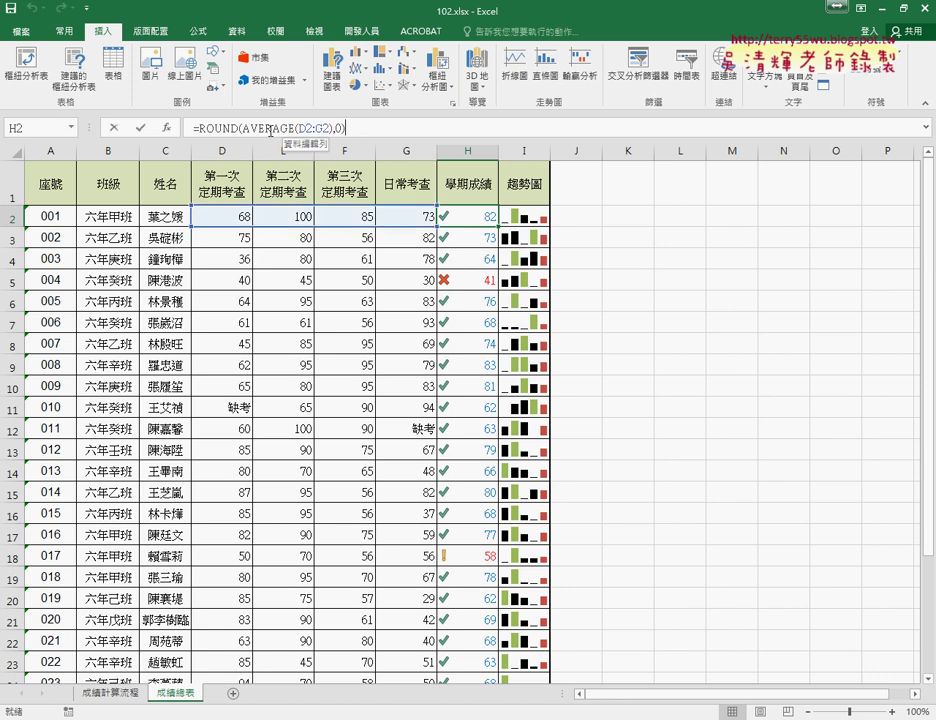
left_click(252, 128)
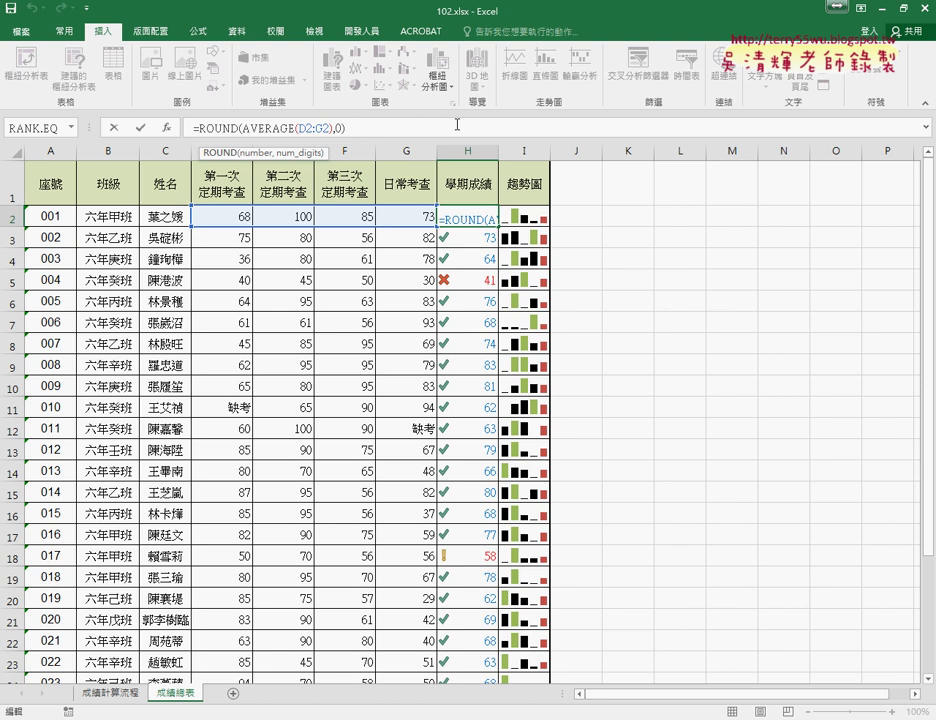
left_click(221, 128)
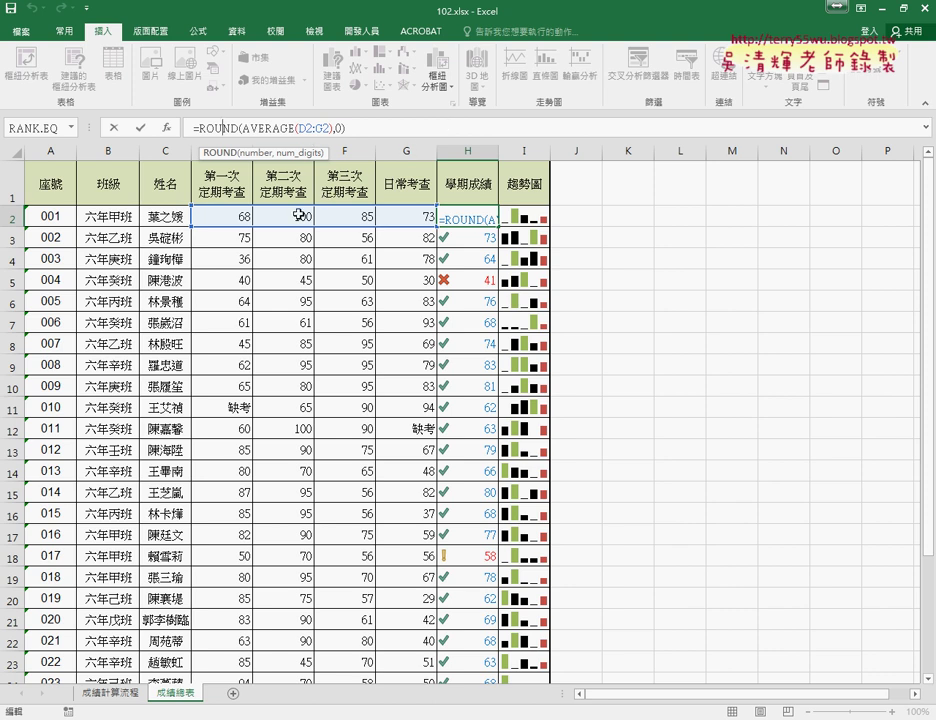
left_click(140, 128)
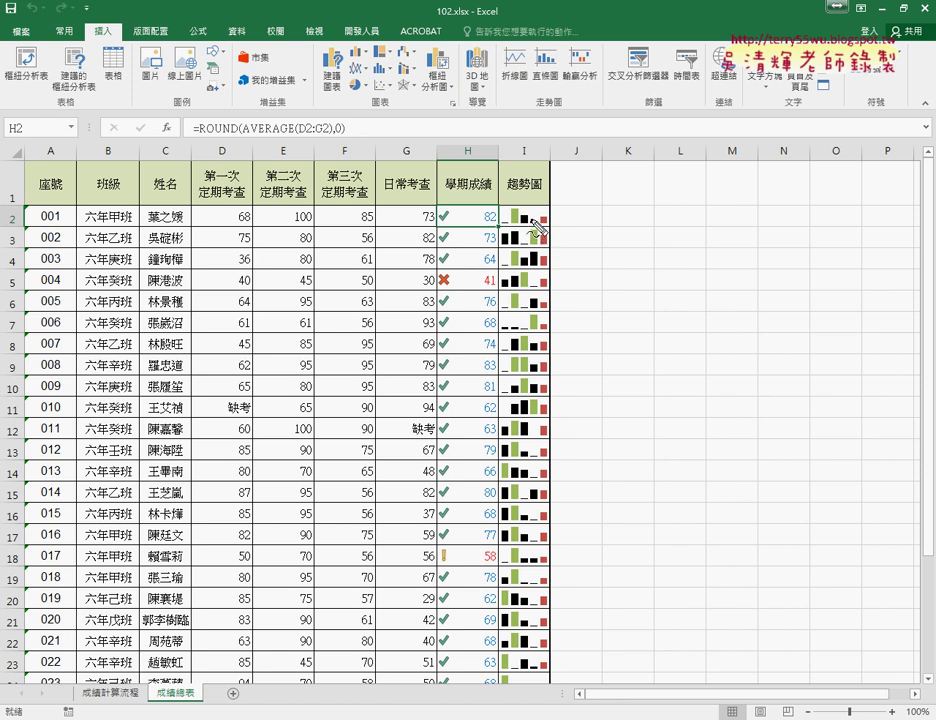
mouse_move(426, 219)
left_mouse_down()
mouse_move(454, 221)
mouse_move(441, 204)
left_mouse_up()
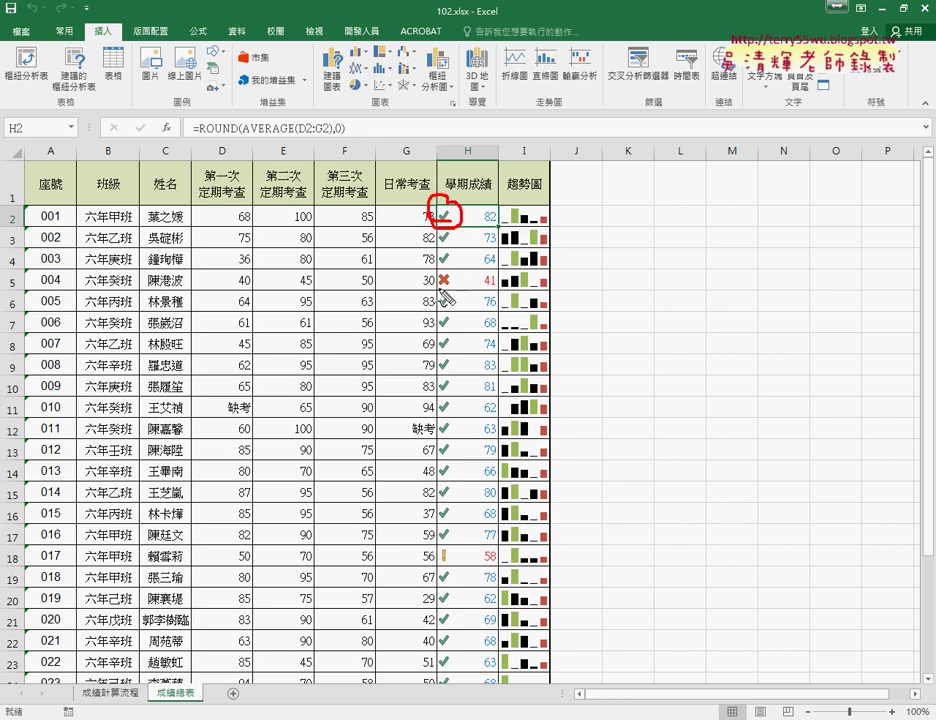
left_click_drag(442, 250, 443, 289)
left_click_drag(441, 547, 441, 568)
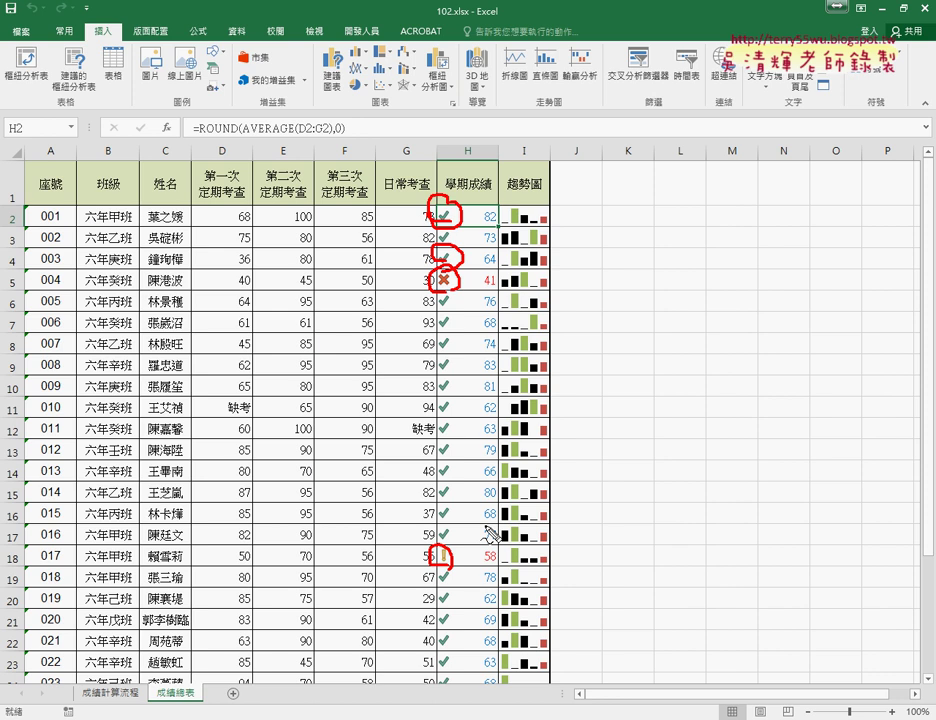
left_click_drag(510, 193, 548, 192)
mouse_move(206, 198)
left_mouse_down()
mouse_move(206, 232)
mouse_move(309, 196)
mouse_move(300, 234)
left_mouse_up()
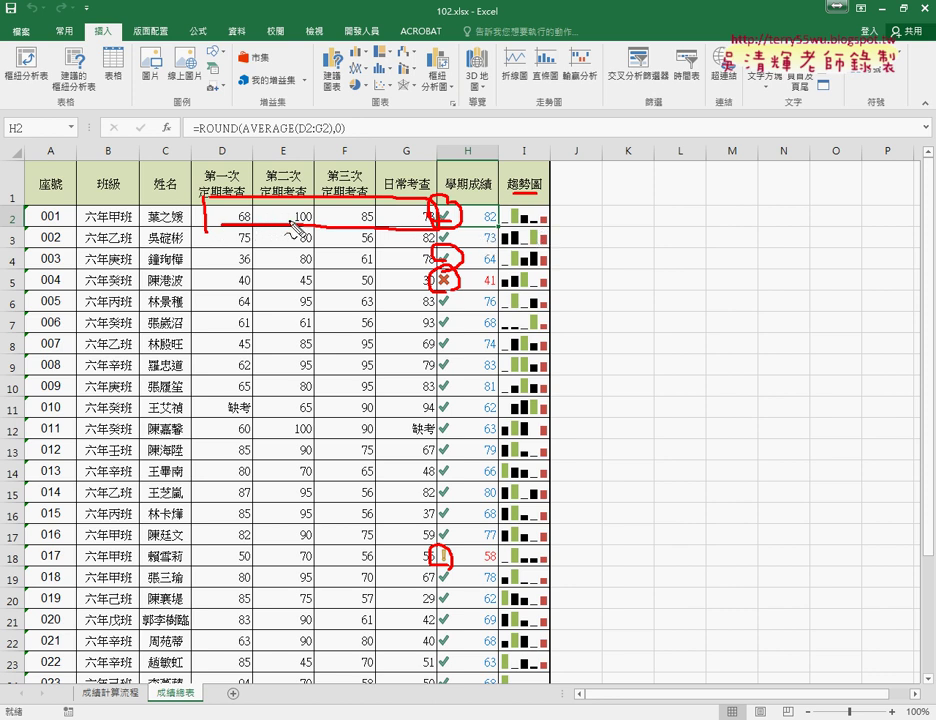
mouse_move(440, 231)
left_mouse_down()
mouse_move(546, 232)
mouse_move(500, 226)
left_mouse_up()
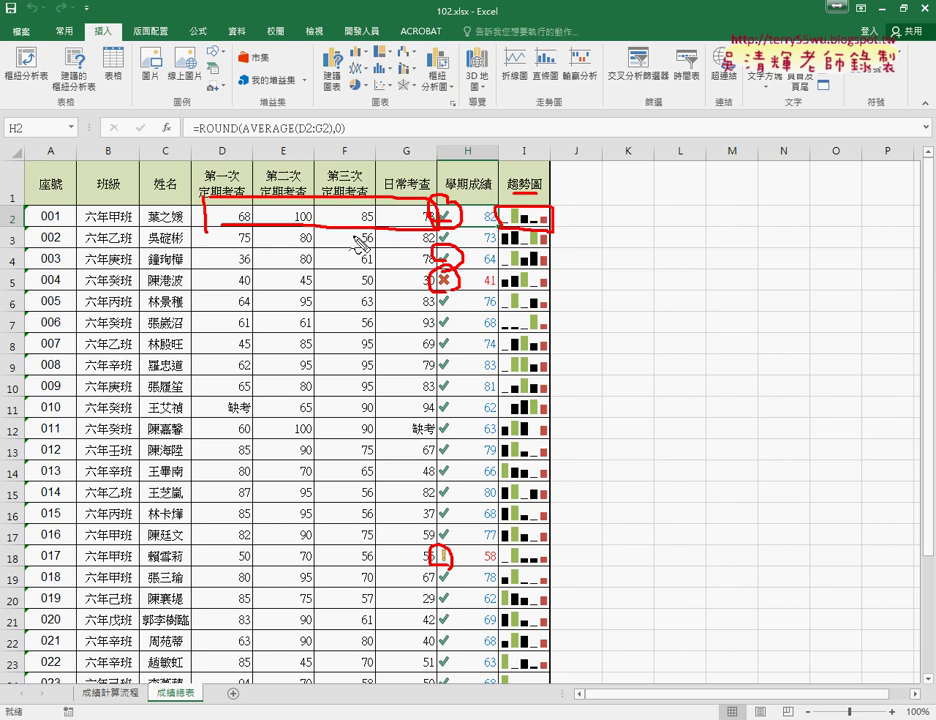
left_click_drag(300, 198, 286, 224)
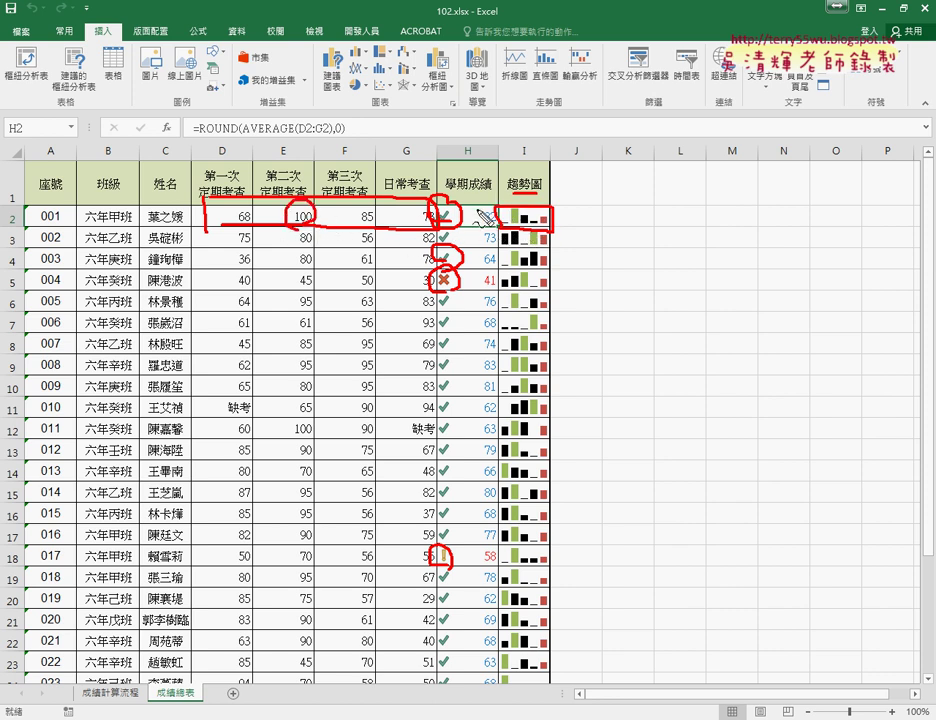
left_click_drag(509, 213, 520, 226)
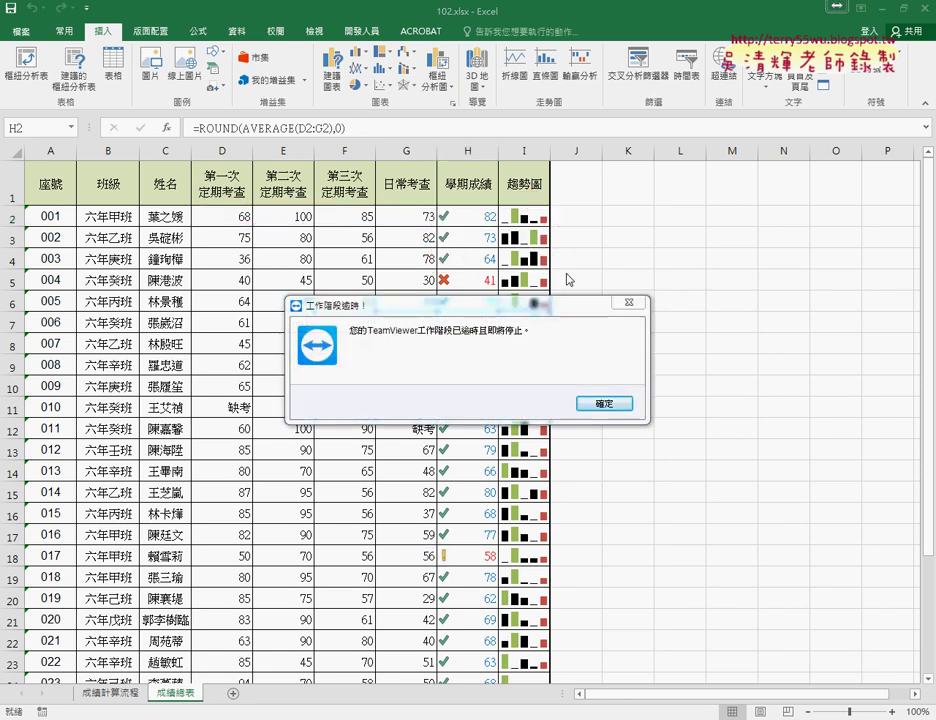
left_click(620, 405)
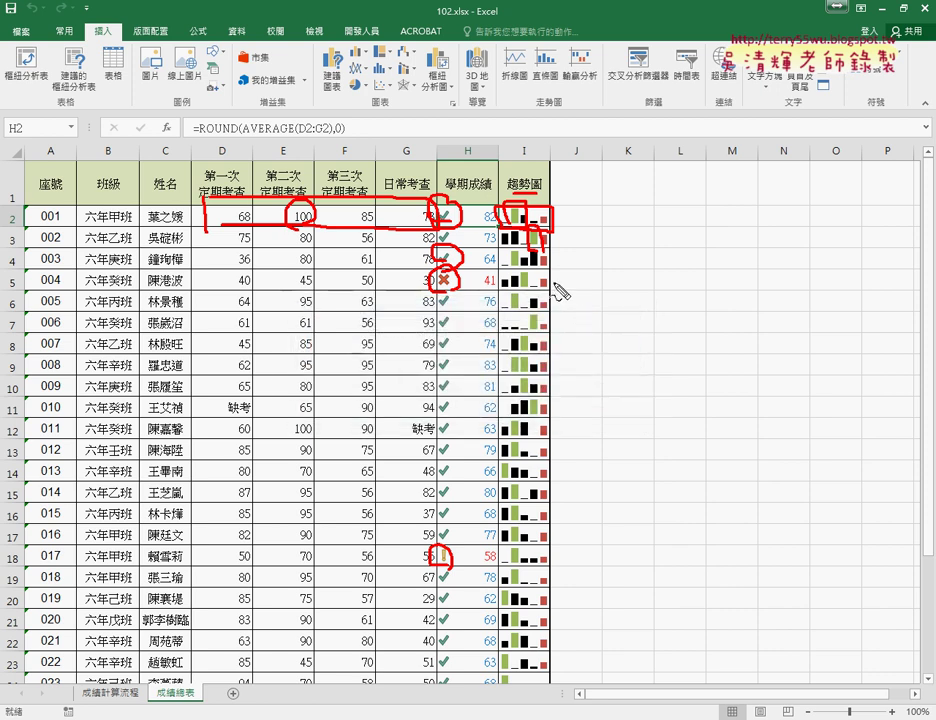
left_click_drag(547, 247, 550, 274)
key("Escape")
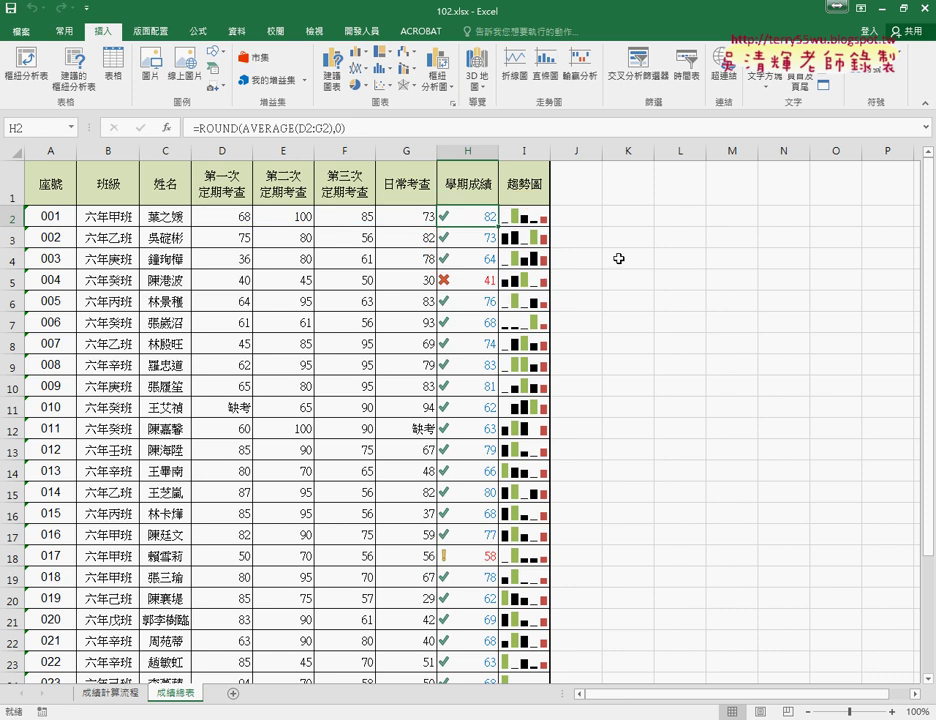
left_click(527, 219)
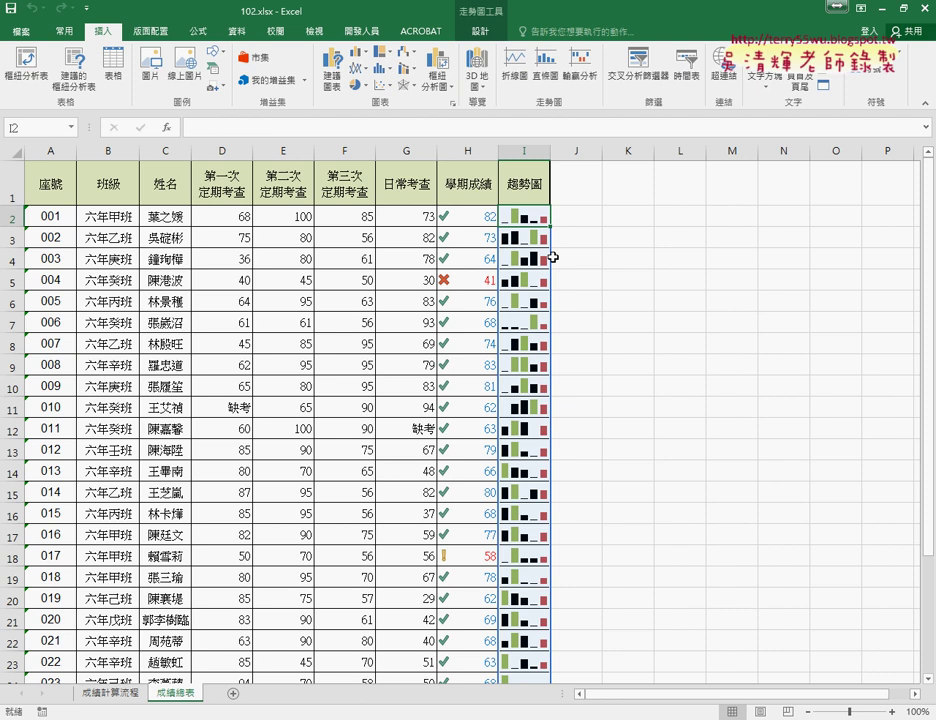
left_click(482, 278)
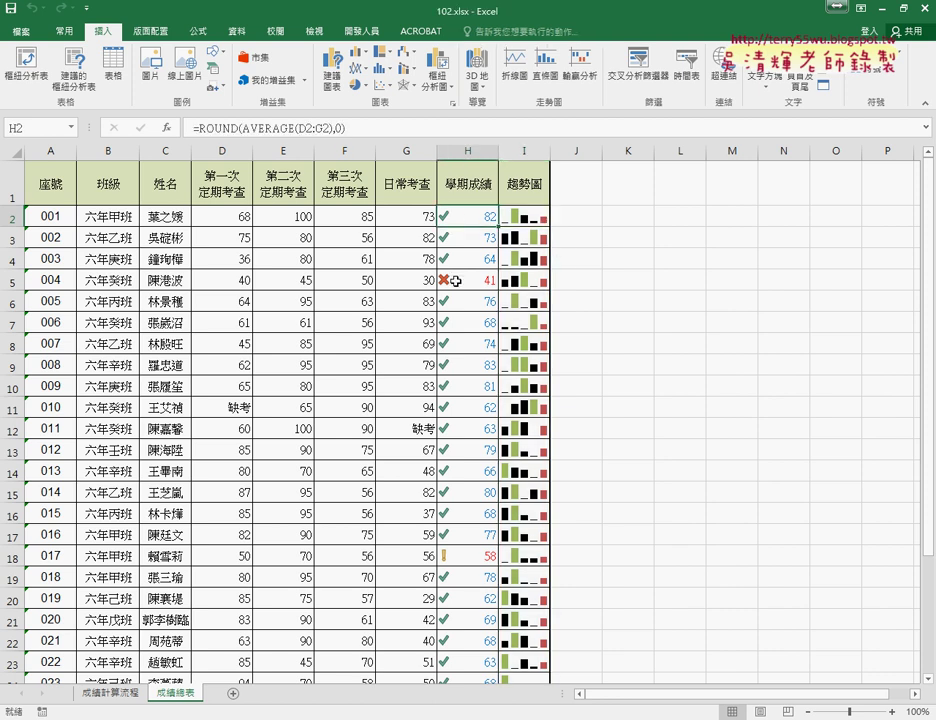
left_click(447, 557)
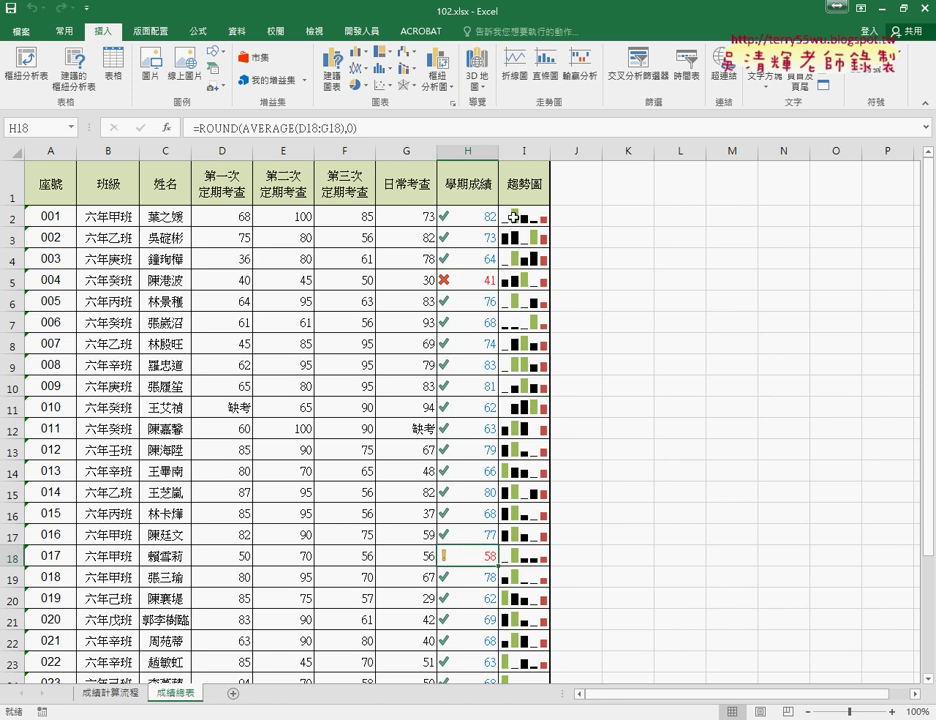
left_click(516, 219)
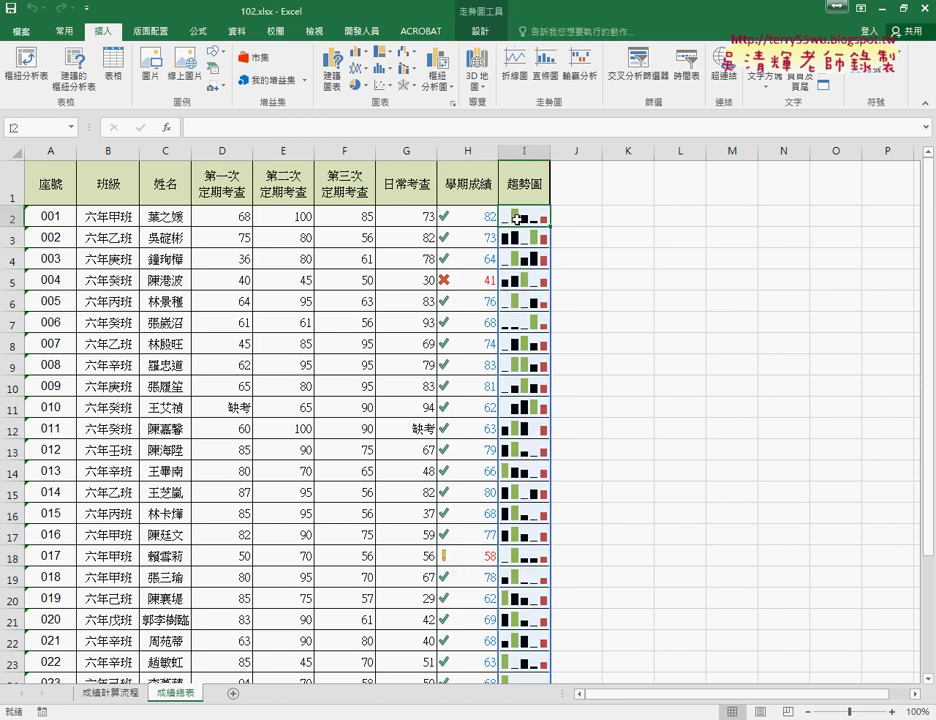
- Go to the 成績計算流程 sheet and select the 第二次定期考查 circle in the SmartArt
left_click(113, 693)
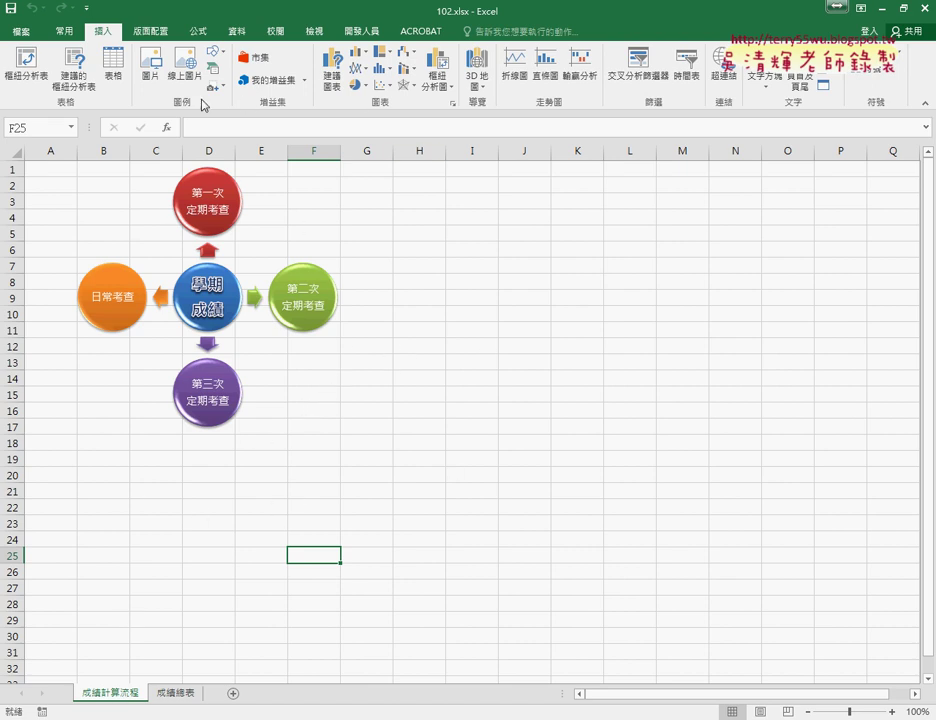
left_click(64, 31)
left_click(98, 32)
left_click(328, 316)
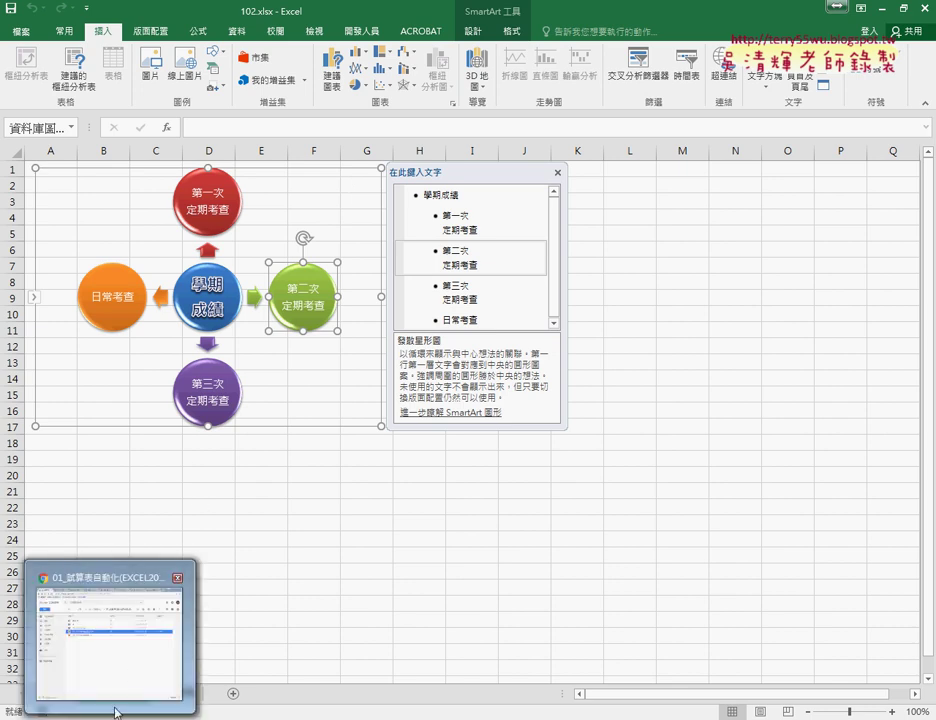
- Return to the TQC_EXCEL2010題目.pdf tab and scroll to page 4's 102 學期成績計算表
mouse_move(115, 712)
left_click(130, 668)
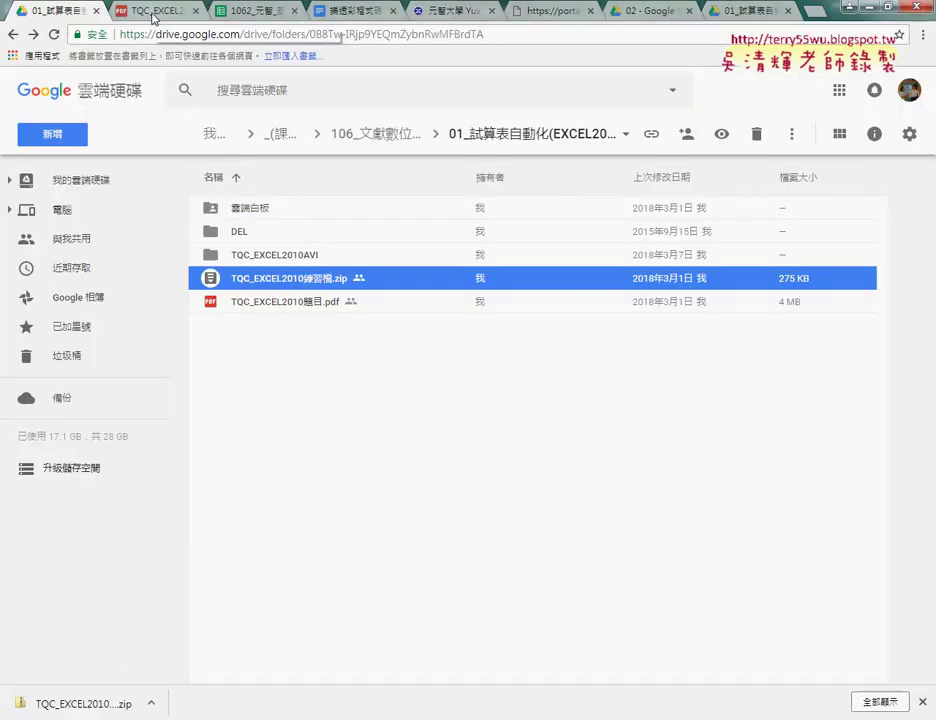
left_click(116, 14)
scroll(217, 325, "down", 3)
scroll(215, 328, "down", 5)
scroll(213, 330, "down", 5)
scroll(213, 330, "down", 5)
scroll(205, 338, "down", 5)
scroll(198, 346, "down", 3)
scroll(192, 352, "down", 2)
scroll(192, 352, "down", 1)
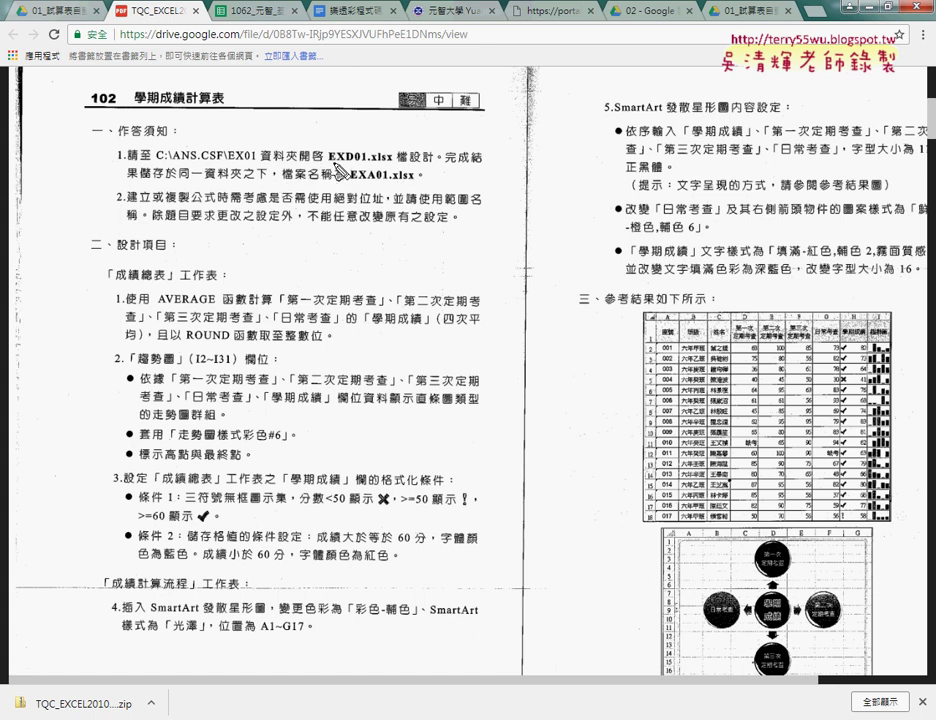
left_click_drag(361, 176, 400, 186)
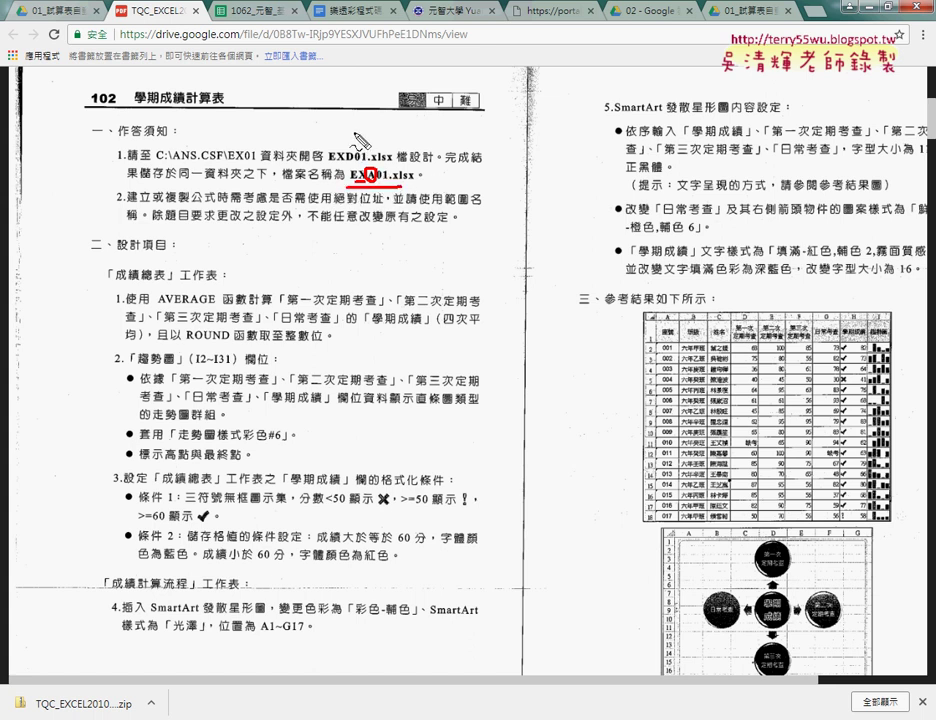
left_click_drag(365, 172, 378, 180)
mouse_move(348, 128)
left_mouse_down()
mouse_move(350, 151)
mouse_move(362, 132)
mouse_move(388, 156)
mouse_move(404, 153)
mouse_move(402, 143)
left_mouse_up()
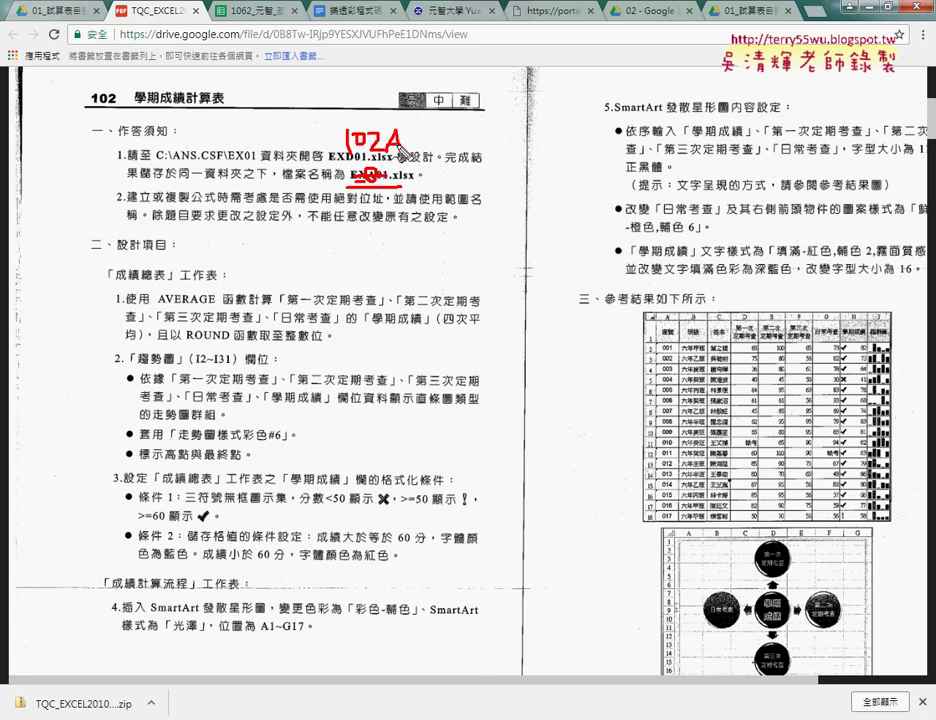
left_click_drag(100, 263, 156, 262)
left_click_drag(88, 251, 180, 250)
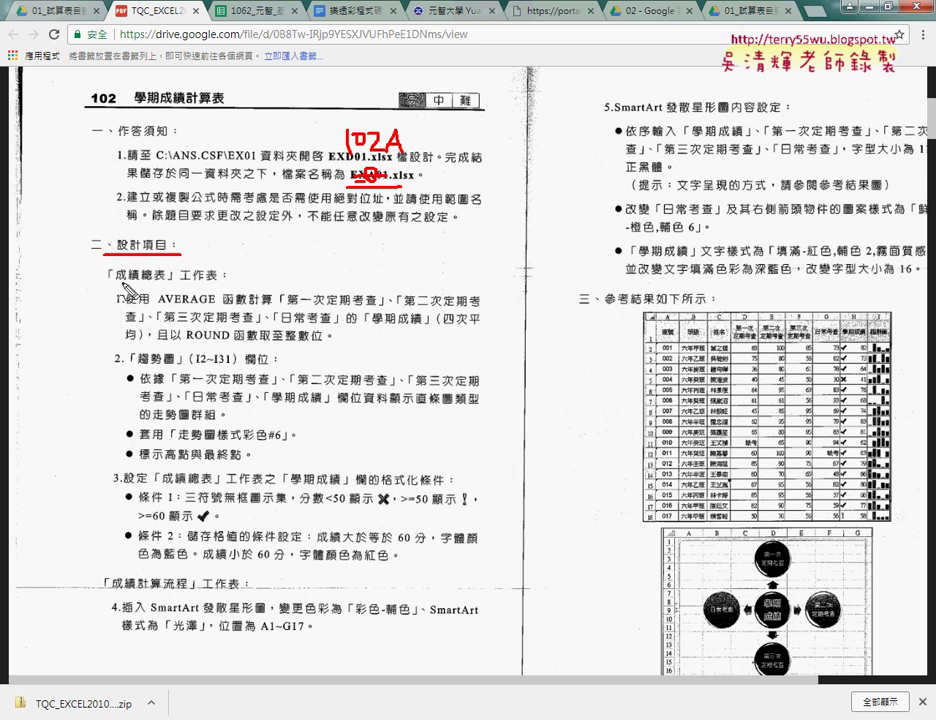
left_click_drag(118, 284, 165, 284)
left_click_drag(187, 338, 256, 338)
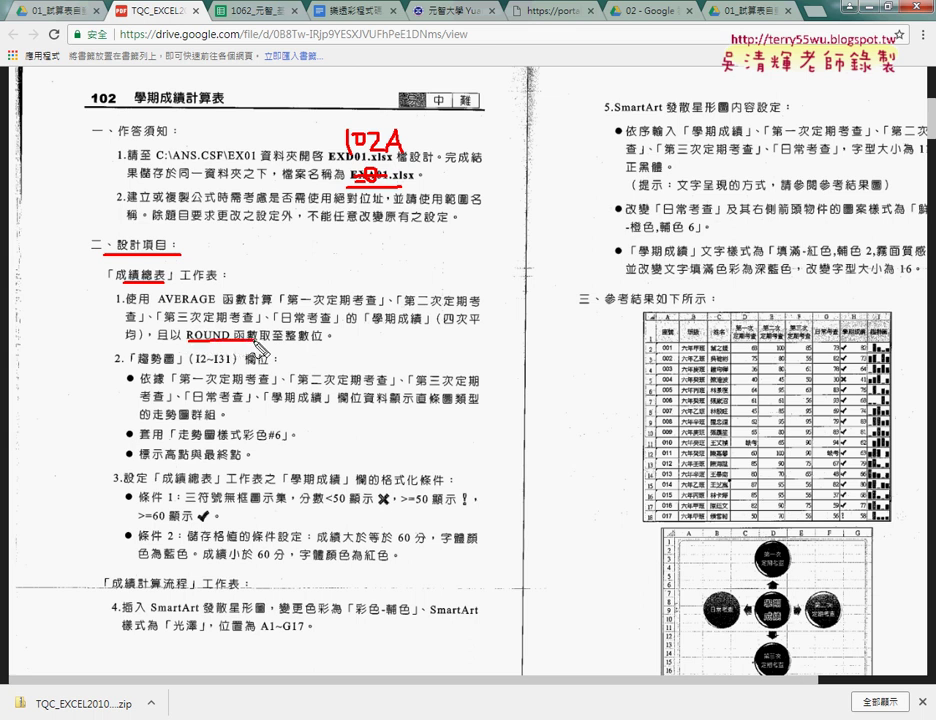
left_click_drag(130, 313, 240, 311)
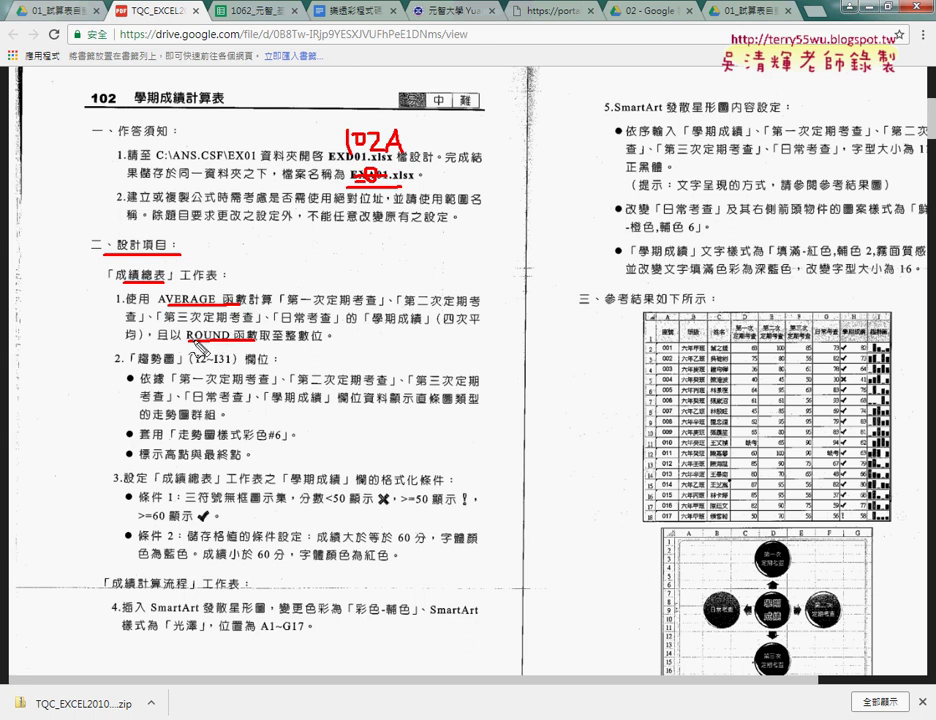
left_click_drag(285, 341, 325, 341)
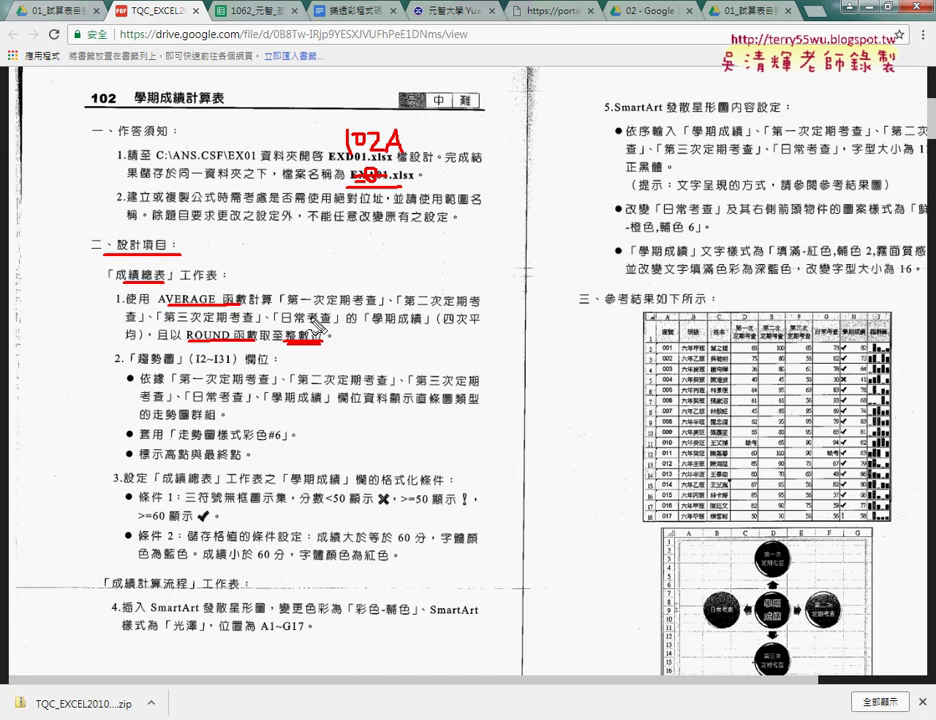
left_click_drag(150, 362, 177, 362)
left_click_drag(377, 507, 393, 507)
left_click_drag(461, 507, 476, 507)
left_click_drag(197, 518, 215, 518)
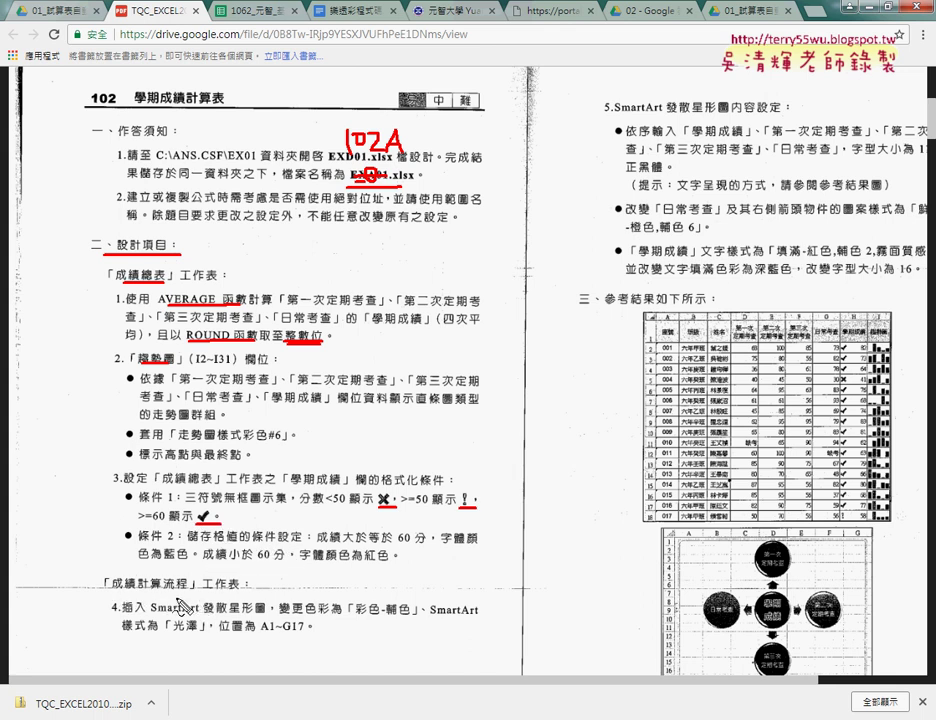
left_click_drag(106, 590, 247, 590)
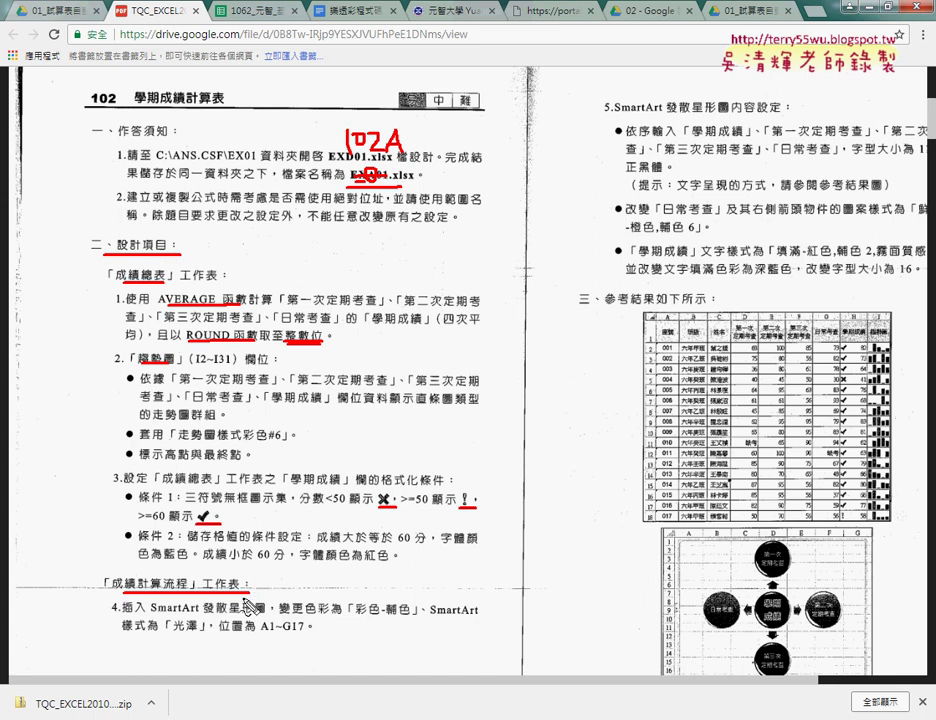
mouse_move(160, 617)
left_mouse_down()
mouse_move(168, 608)
mouse_move(149, 614)
left_mouse_up()
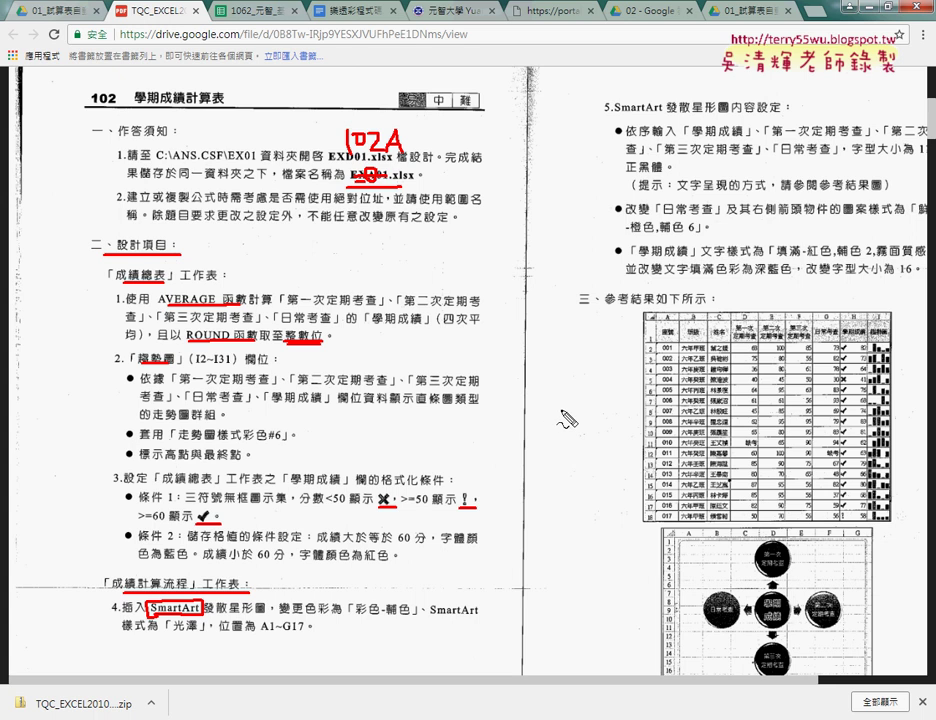
key("Escape")
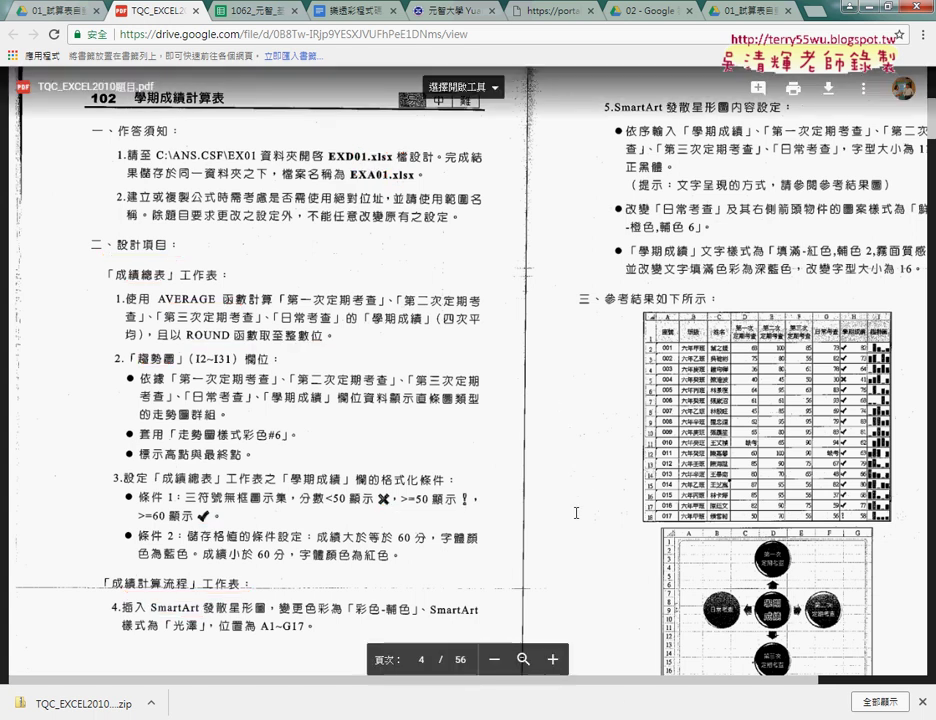
- Bring 102.xlsx forward, then the EXCEL2010證照考題 Explorer window
scroll(598, 687, "right", 5)
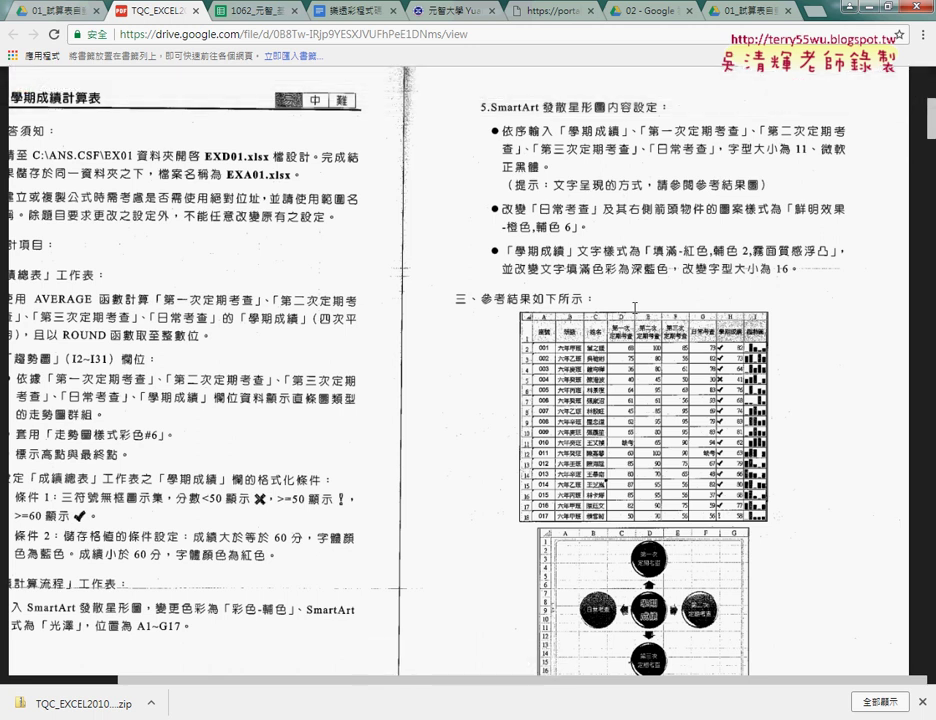
scroll(296, 500, "left", 5)
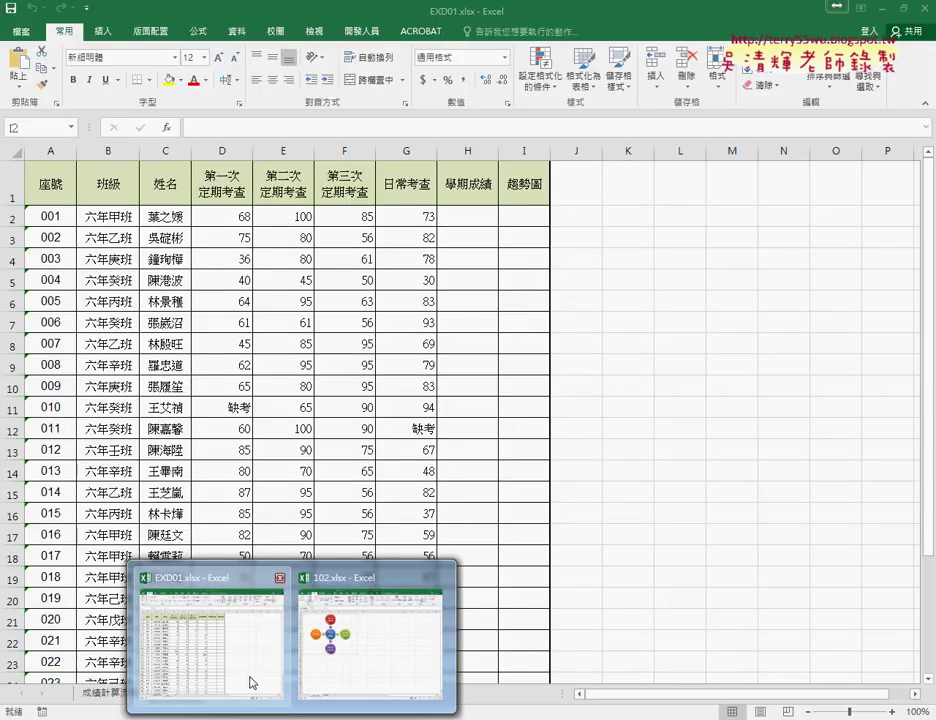
left_click(250, 683)
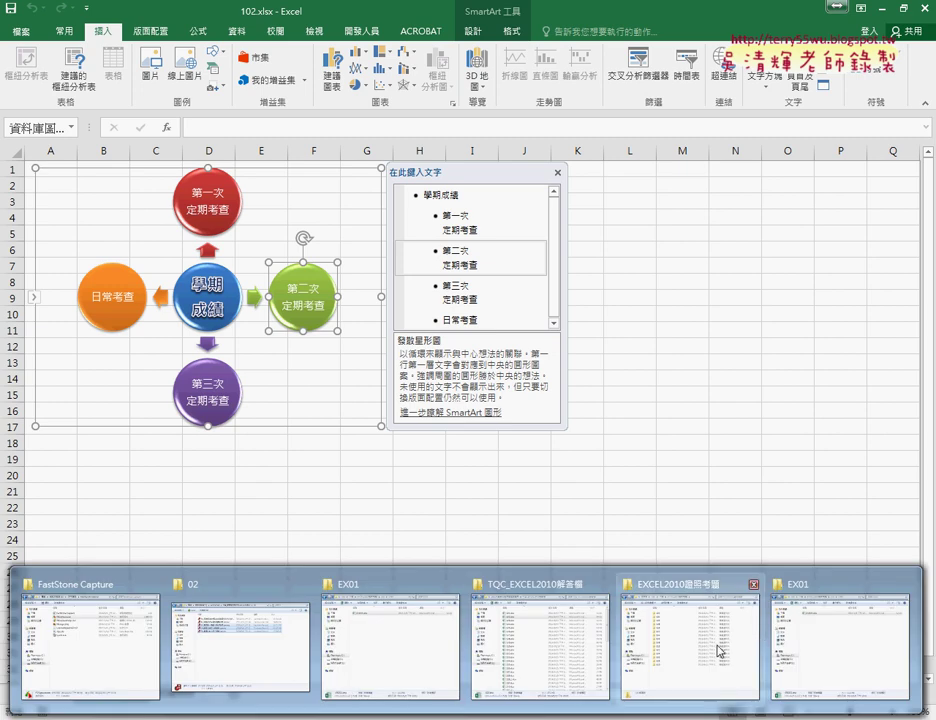
left_click(716, 649)
- Navigate into 102 › EX01 and select EXD01.xlsx in Explorer
left_click(335, 78)
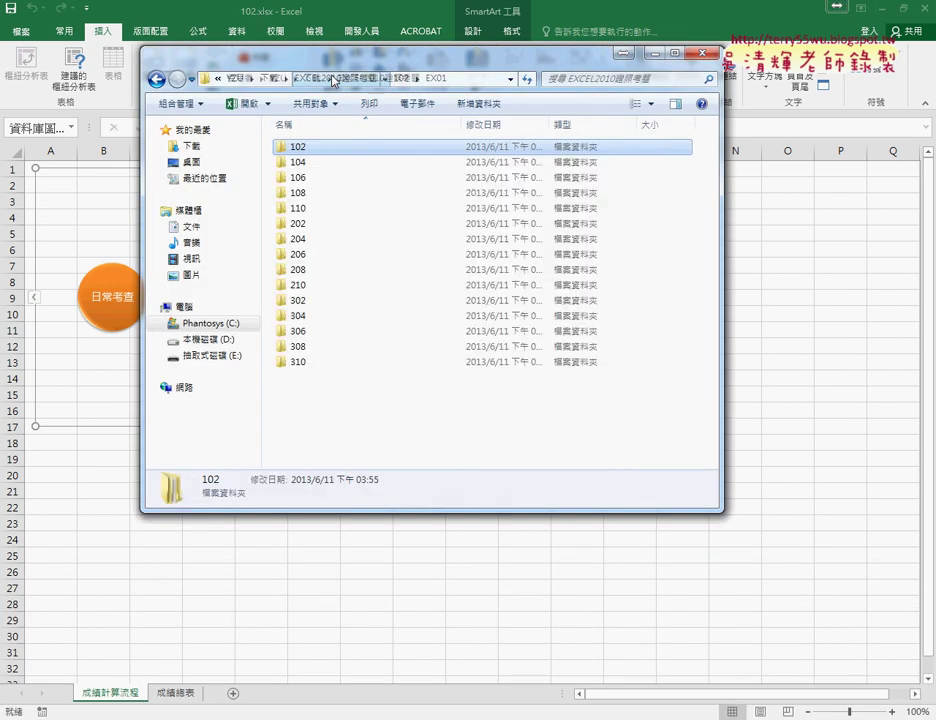
double_click(318, 147)
double_click(318, 150)
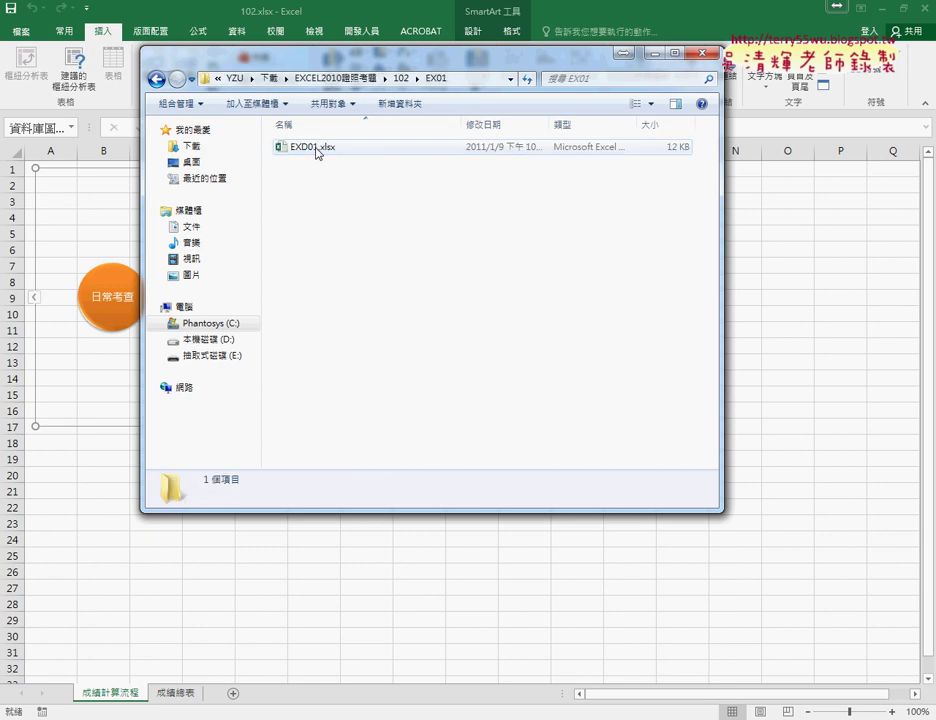
left_click(320, 152)
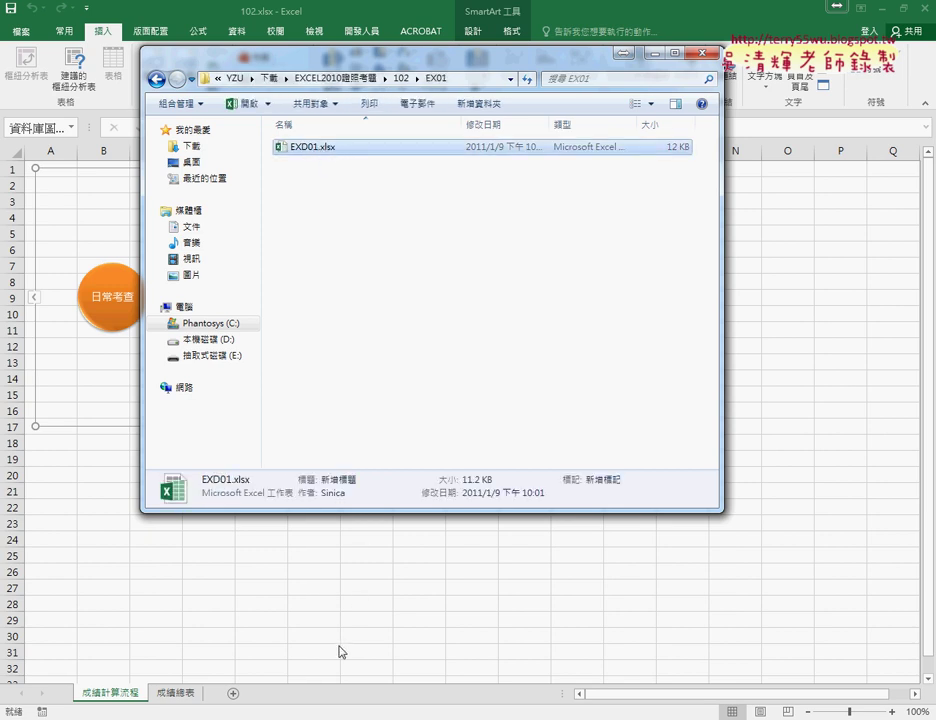
- Check 102.xlsx's 成績總表 for reference, then select H2 in EXD01.xlsx
left_click(240, 661)
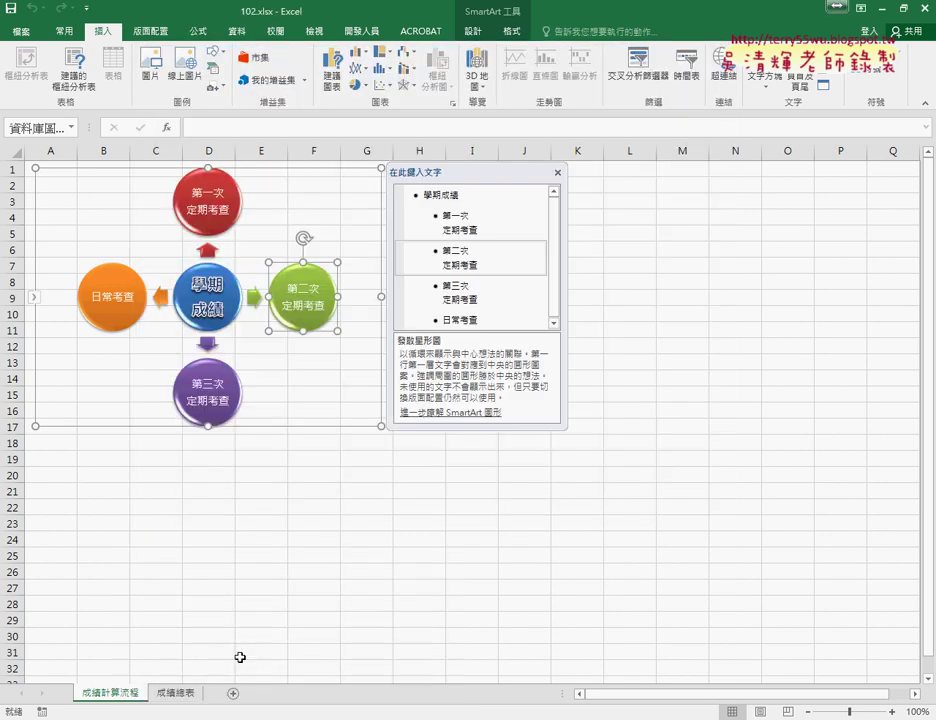
left_click(168, 693)
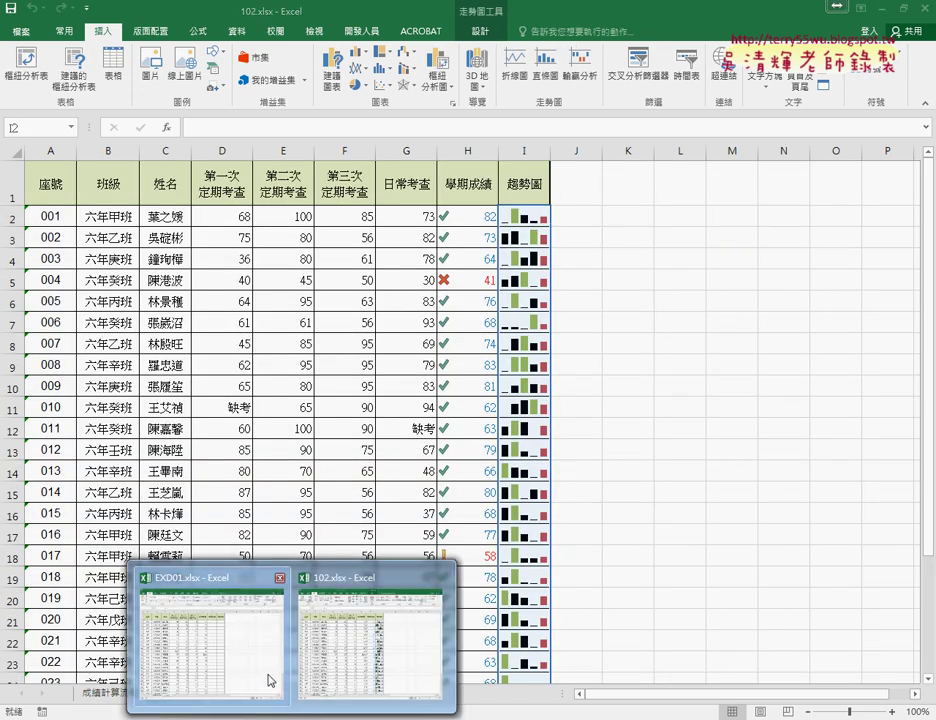
left_click(267, 678)
left_click(478, 218)
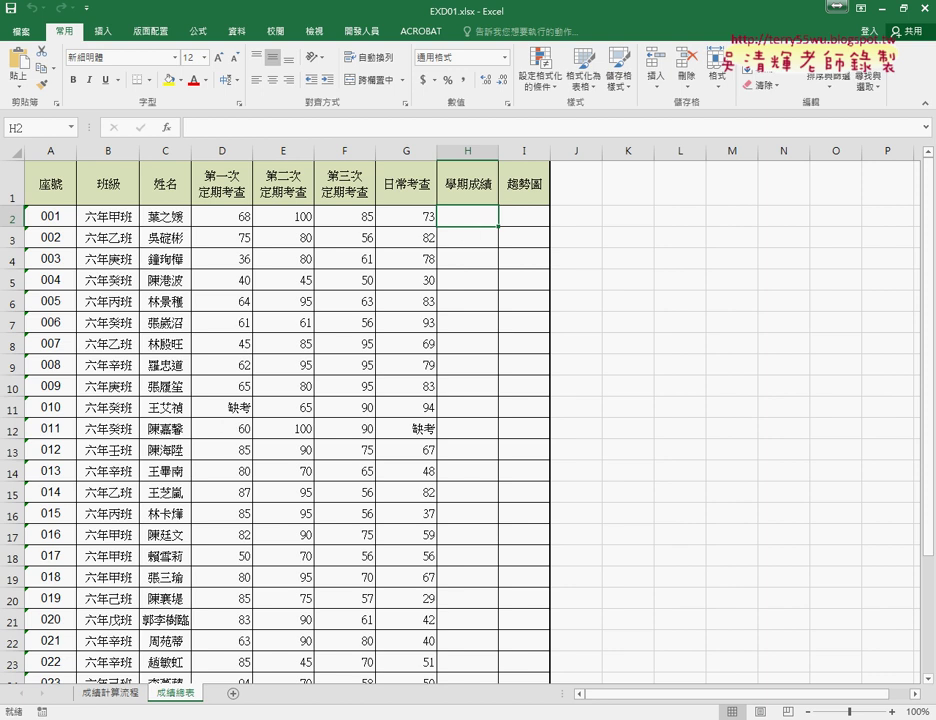
left_click(100, 620)
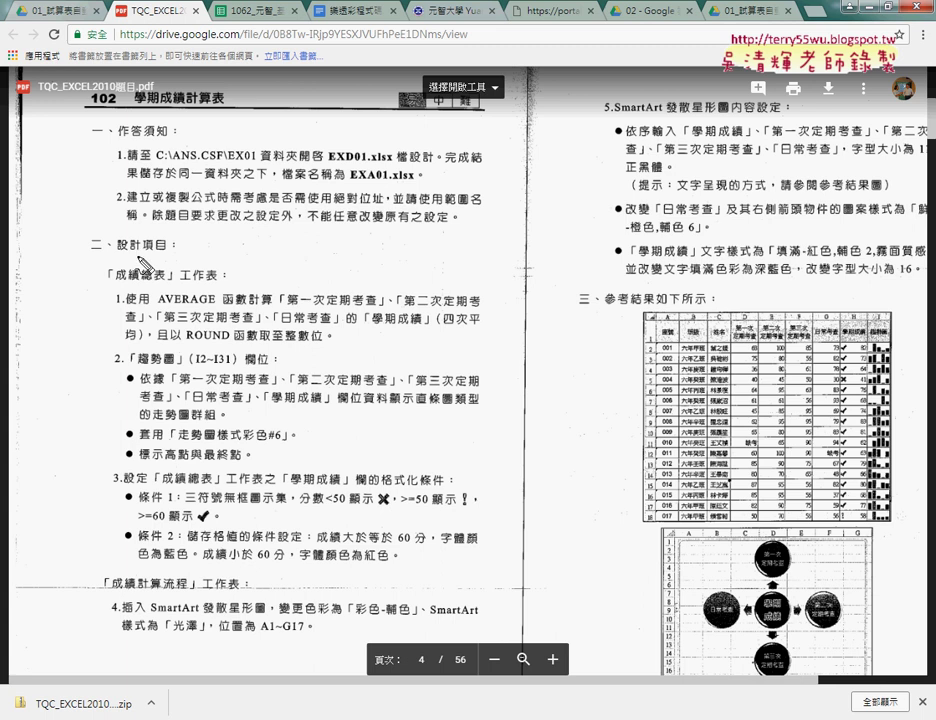
left_click_drag(116, 282, 166, 285)
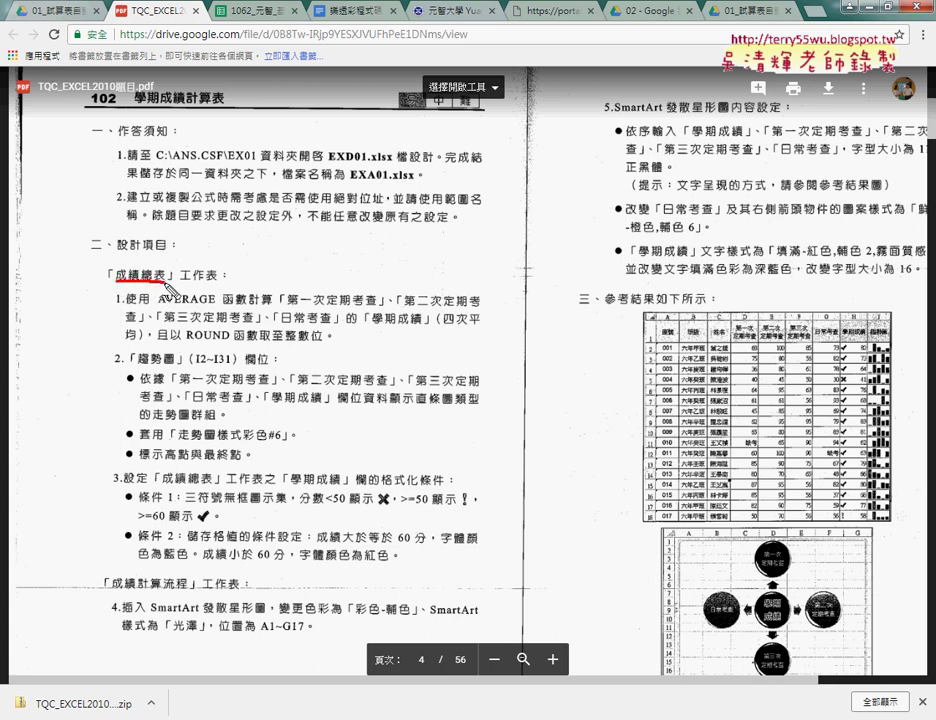
left_click_drag(181, 284, 216, 284)
key("Escape")
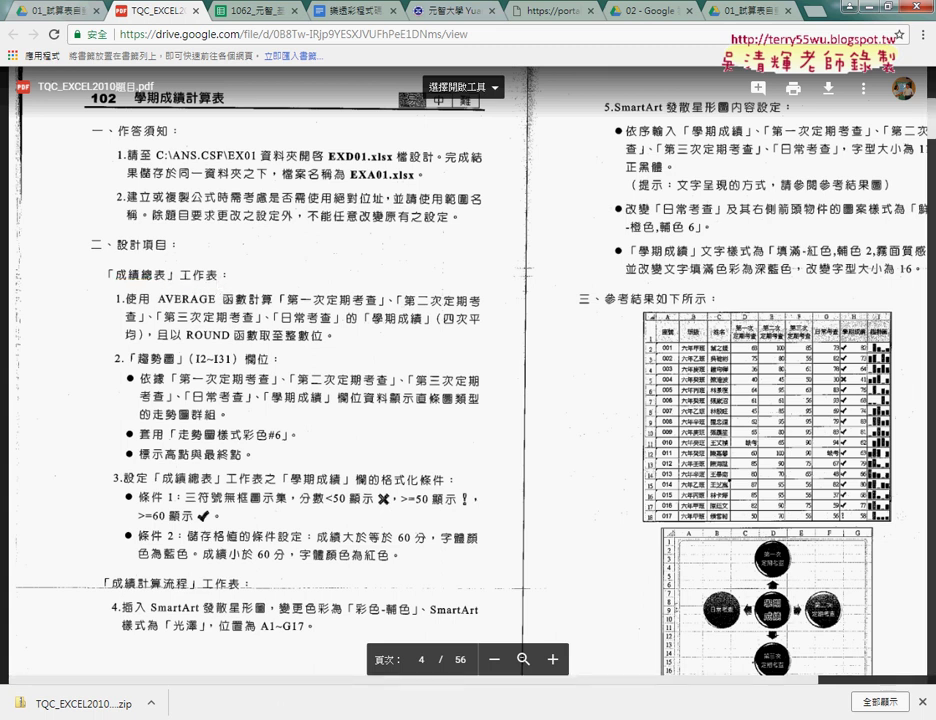
left_click(168, 705)
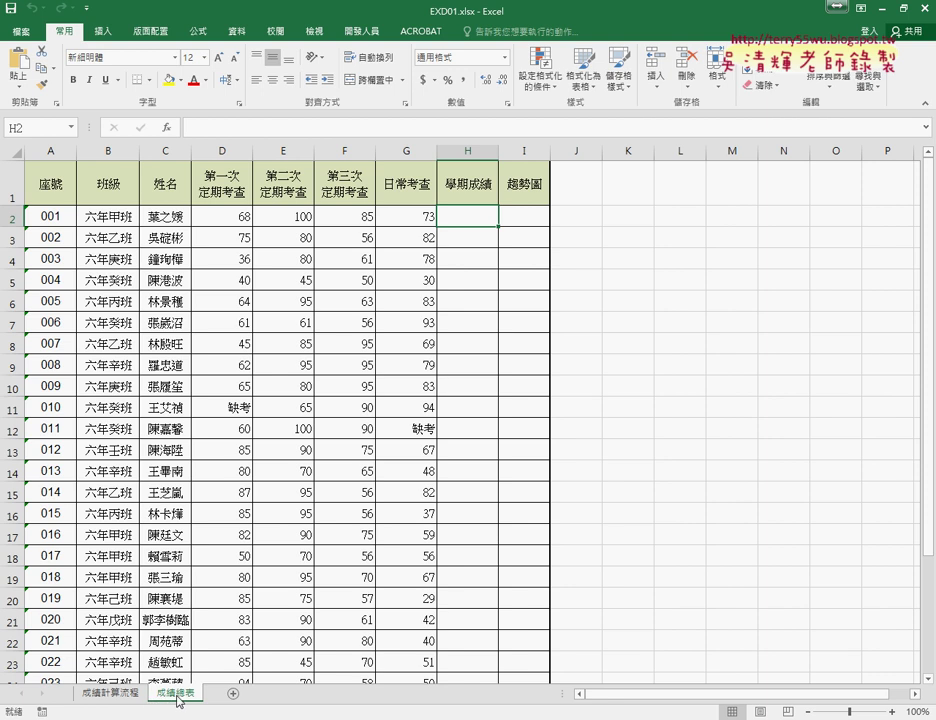
left_click(113, 694)
left_click(176, 694)
mouse_move(201, 698)
left_mouse_down()
mouse_move(155, 698)
mouse_move(194, 700)
mouse_move(213, 633)
left_mouse_up()
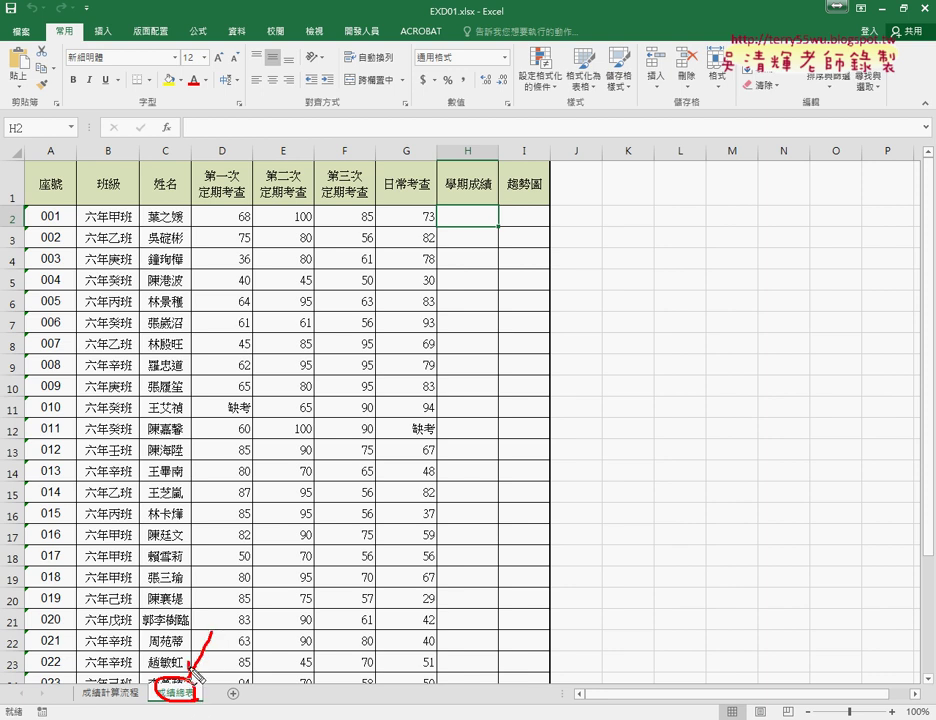
mouse_move(485, 229)
left_mouse_down()
mouse_move(517, 218)
mouse_move(486, 238)
left_mouse_up()
key("Escape")
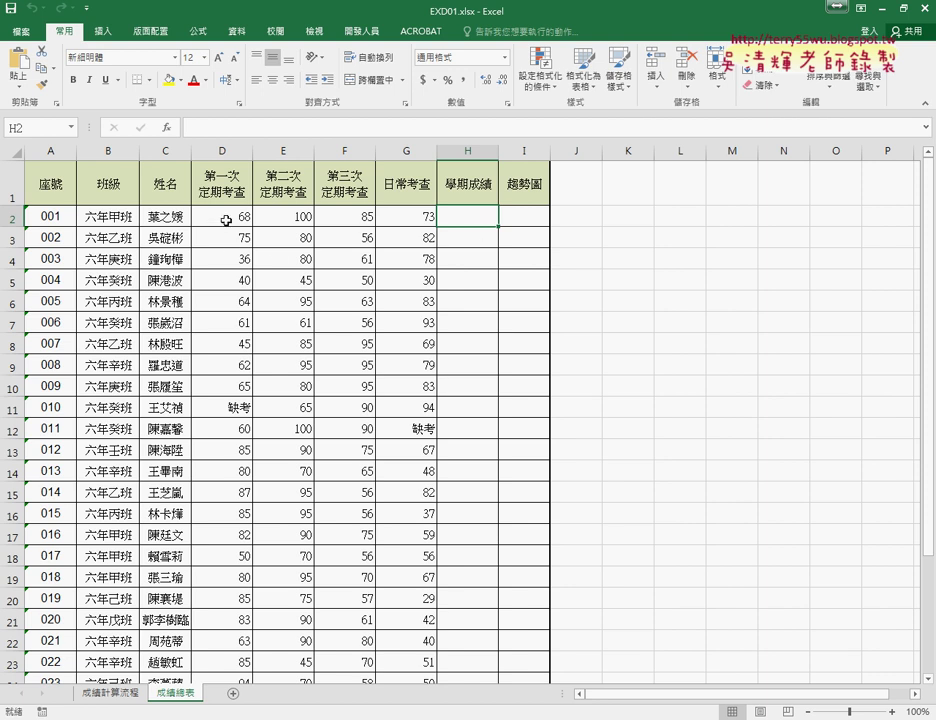
left_click_drag(227, 220, 411, 218)
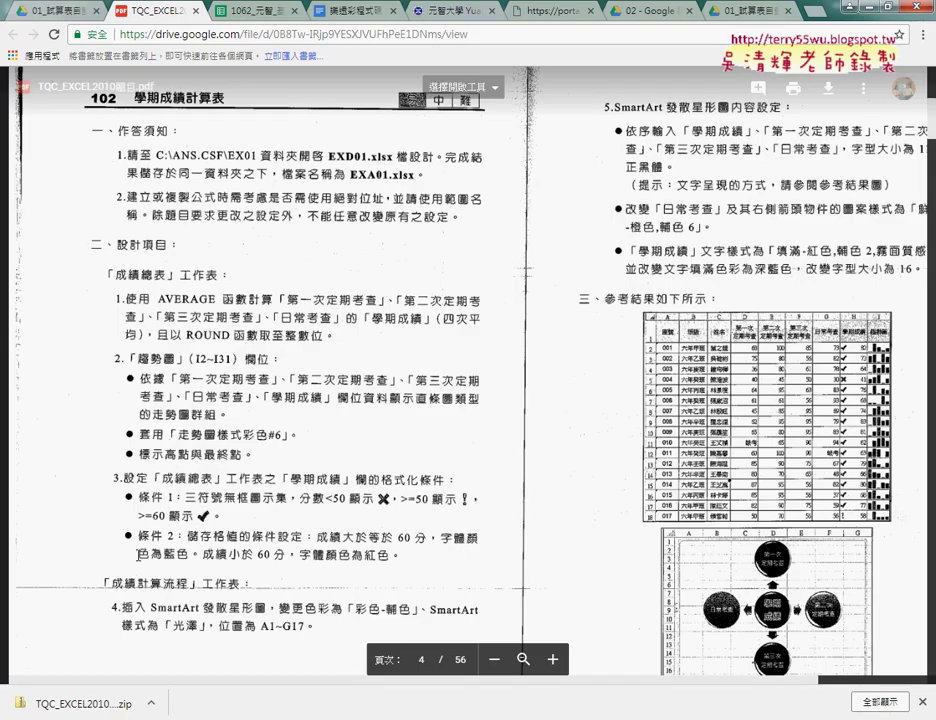
left_click(134, 645)
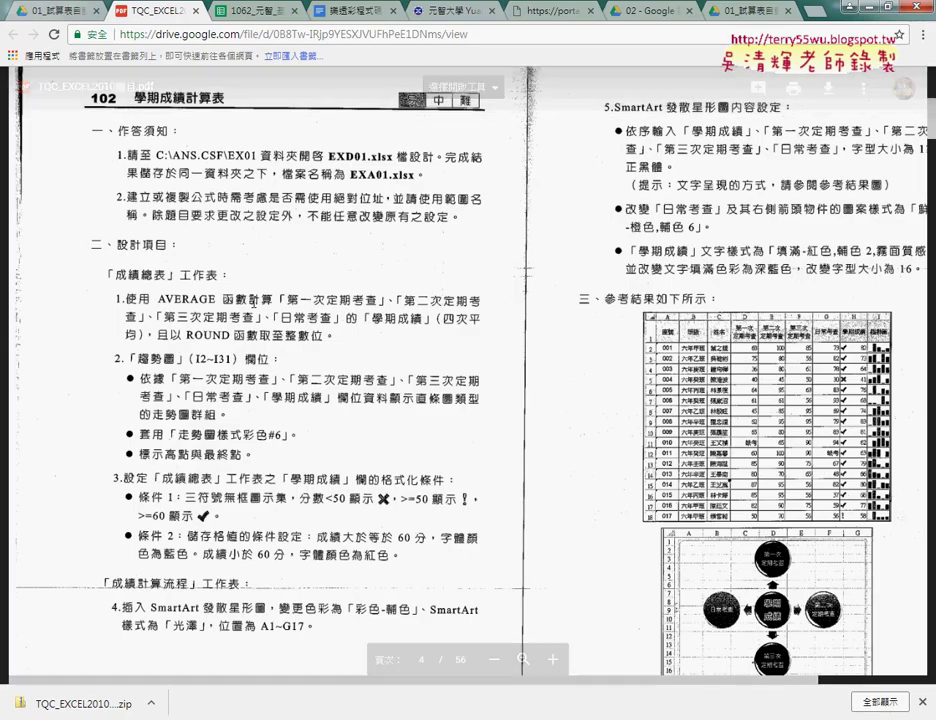
left_click_drag(287, 307, 442, 307)
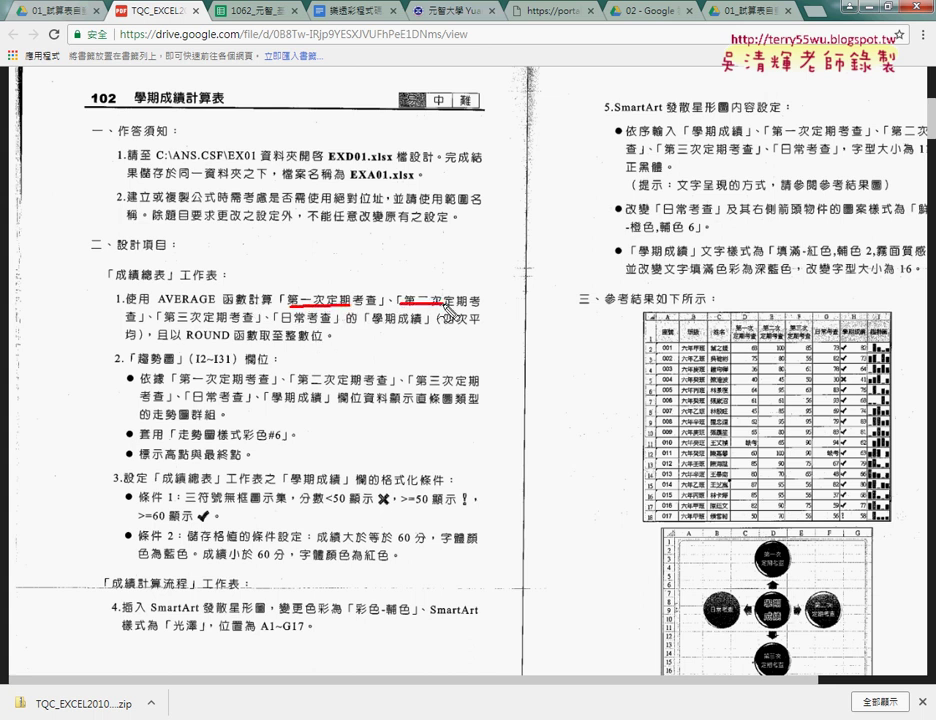
left_click_drag(165, 324, 215, 323)
left_click_drag(293, 323, 418, 324)
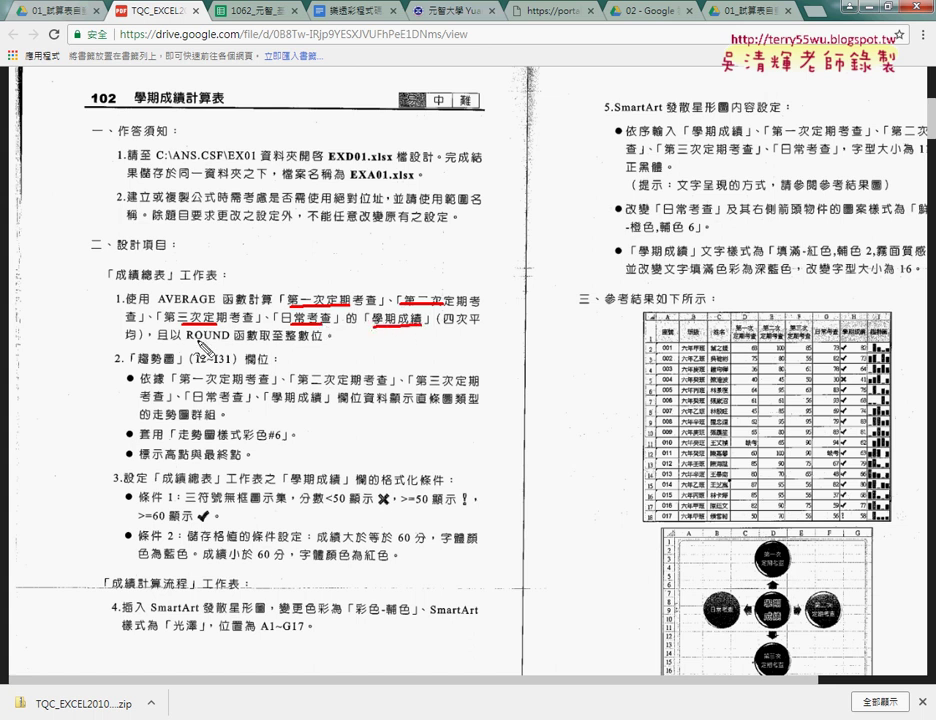
left_click_drag(158, 342, 322, 342)
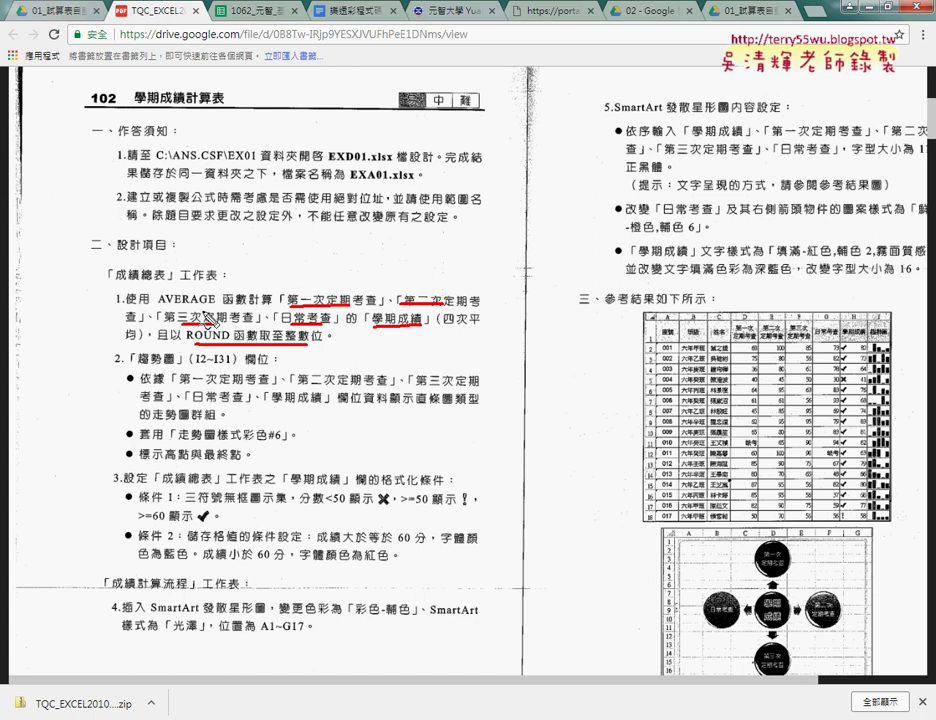
left_click_drag(215, 311, 160, 311)
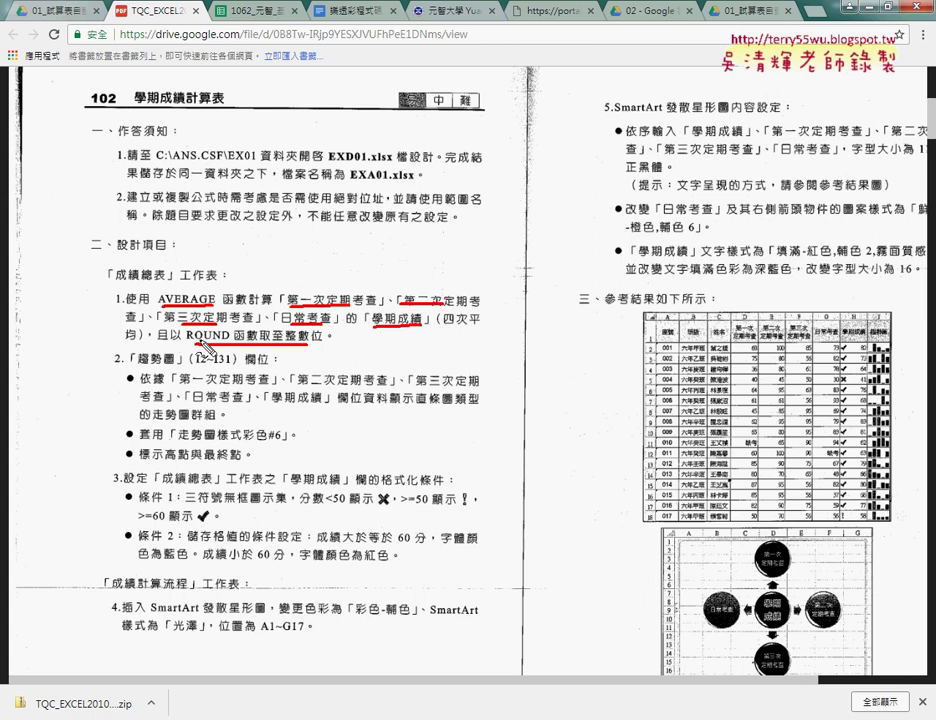
key("e")
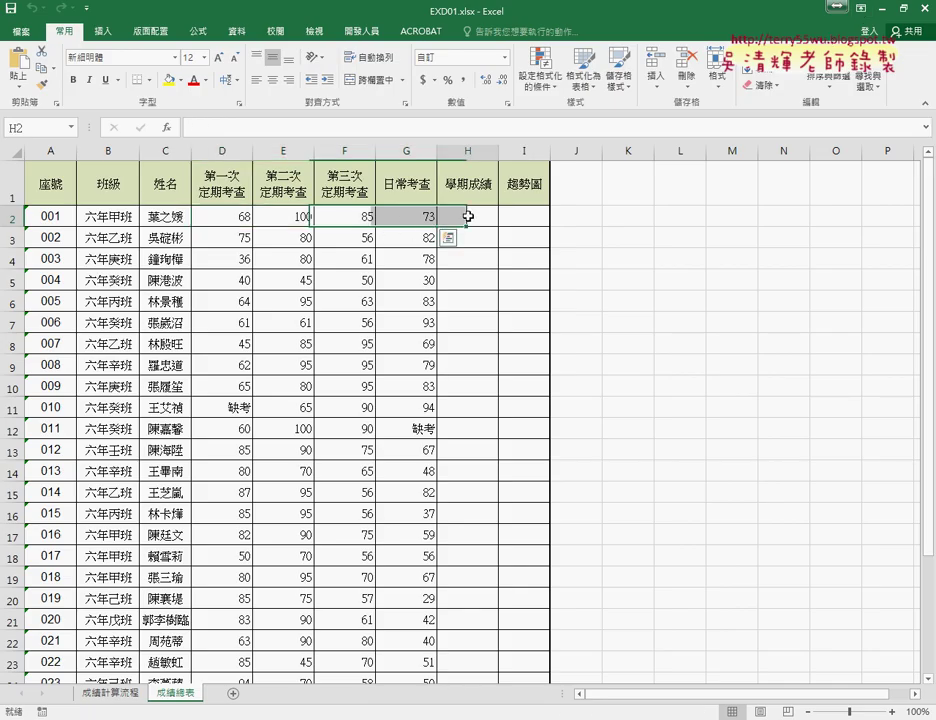
- Start Insert Function in H2 and find AVERAGE in the full function list
left_click(478, 216)
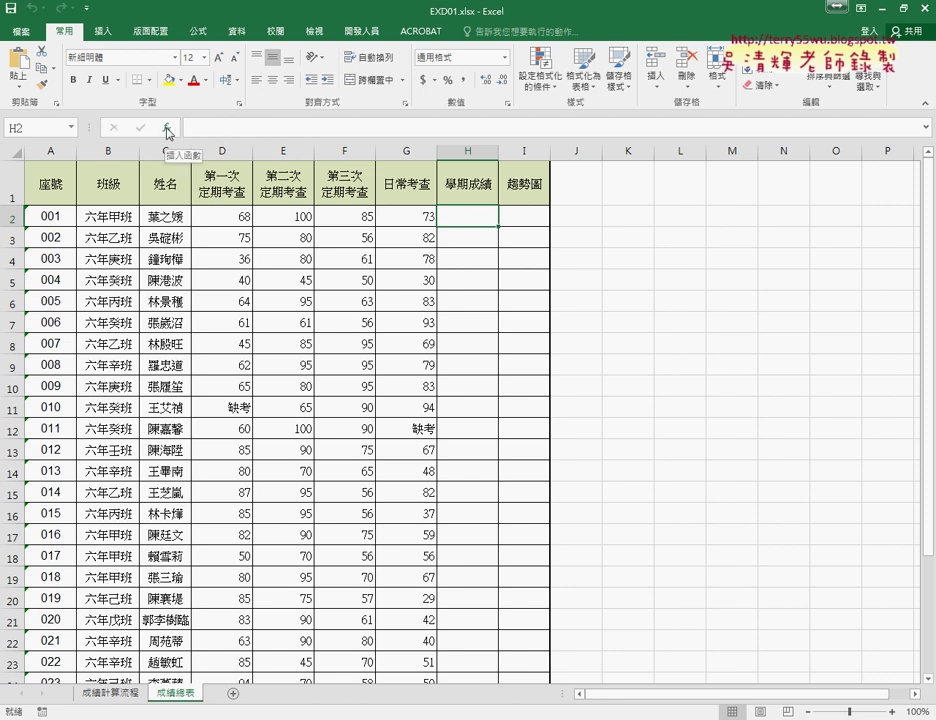
left_click(166, 128)
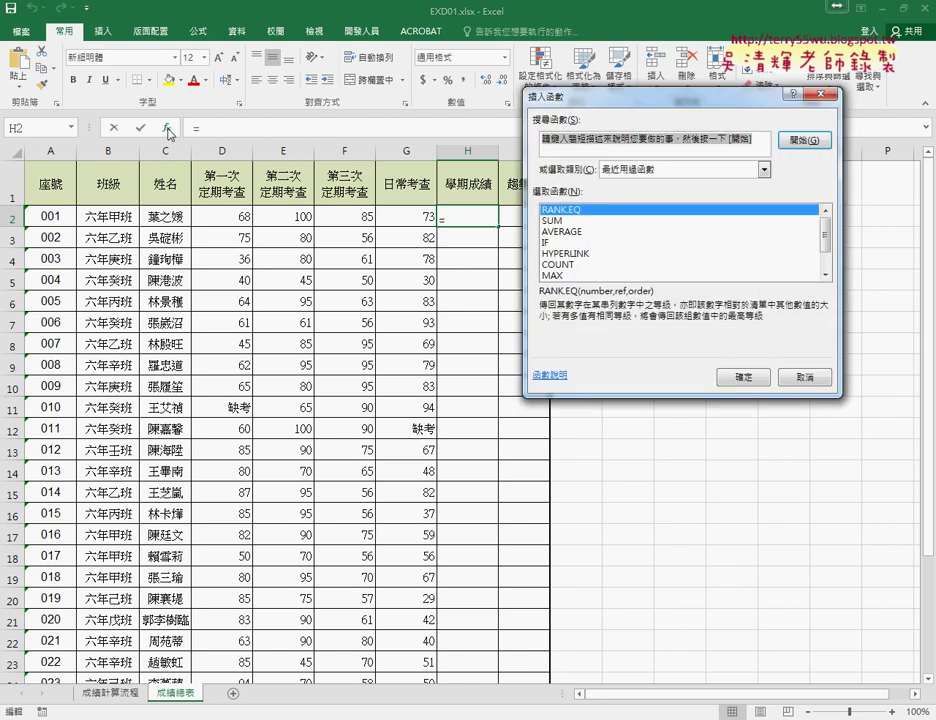
left_click(632, 172)
left_click(632, 172)
left_click(580, 232)
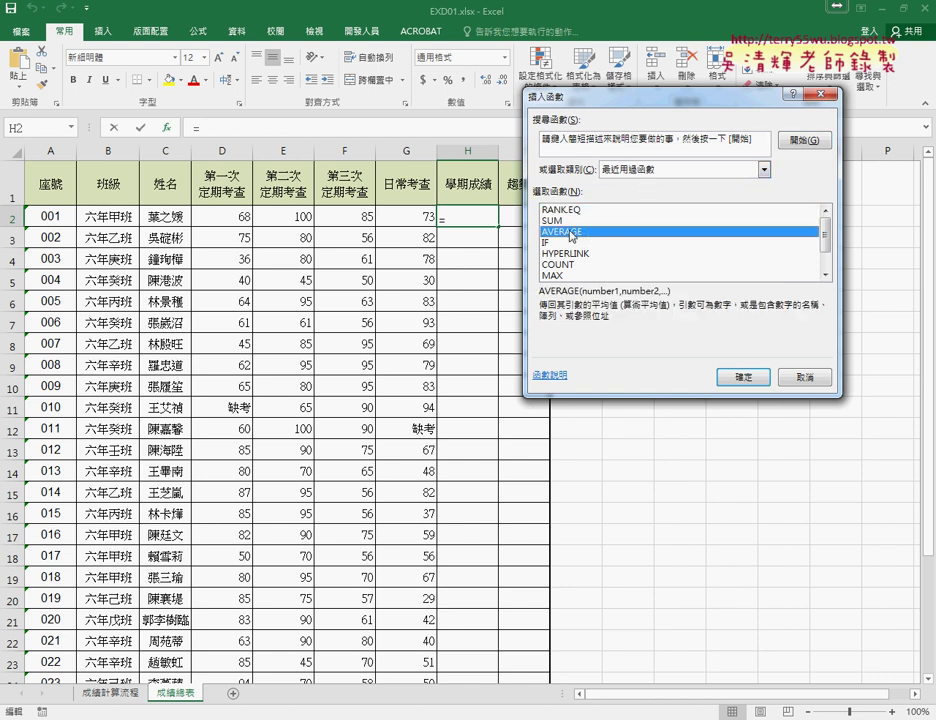
left_click(626, 172)
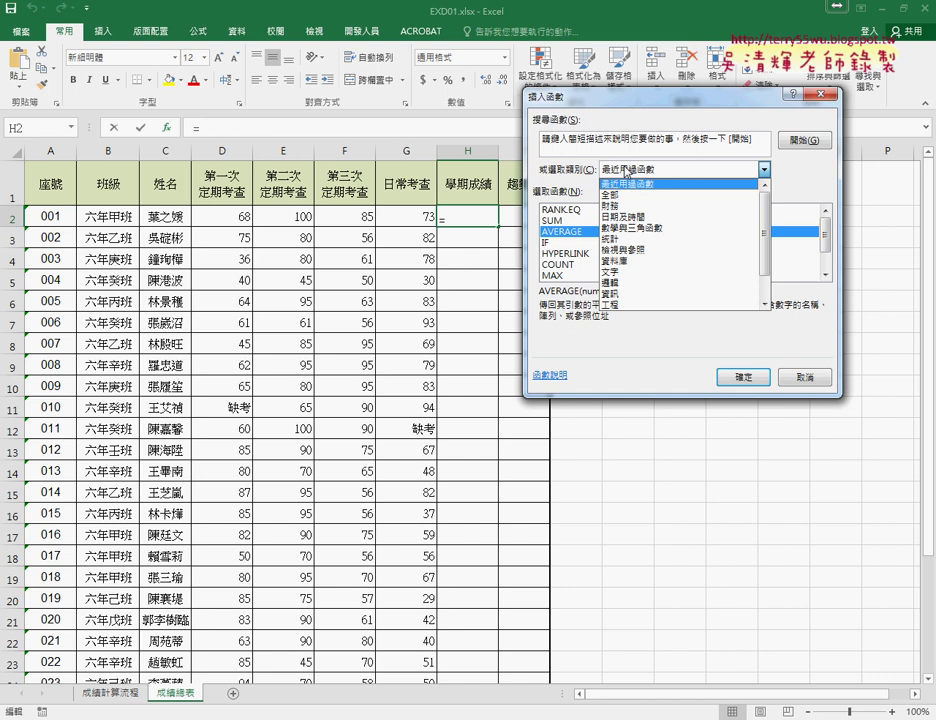
left_click(629, 196)
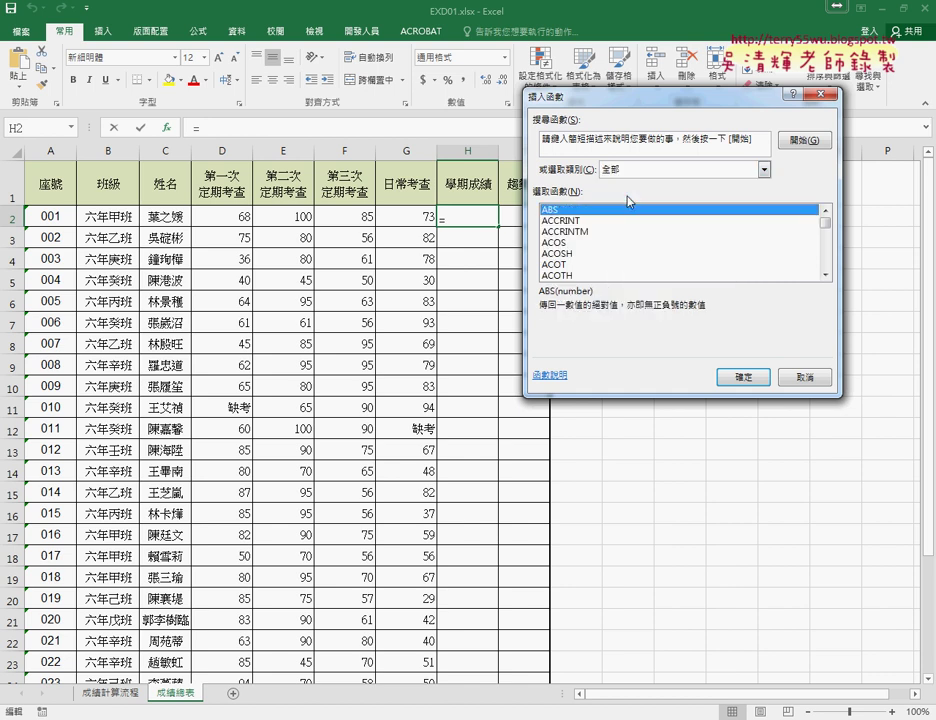
scroll(826, 267, "down", 6)
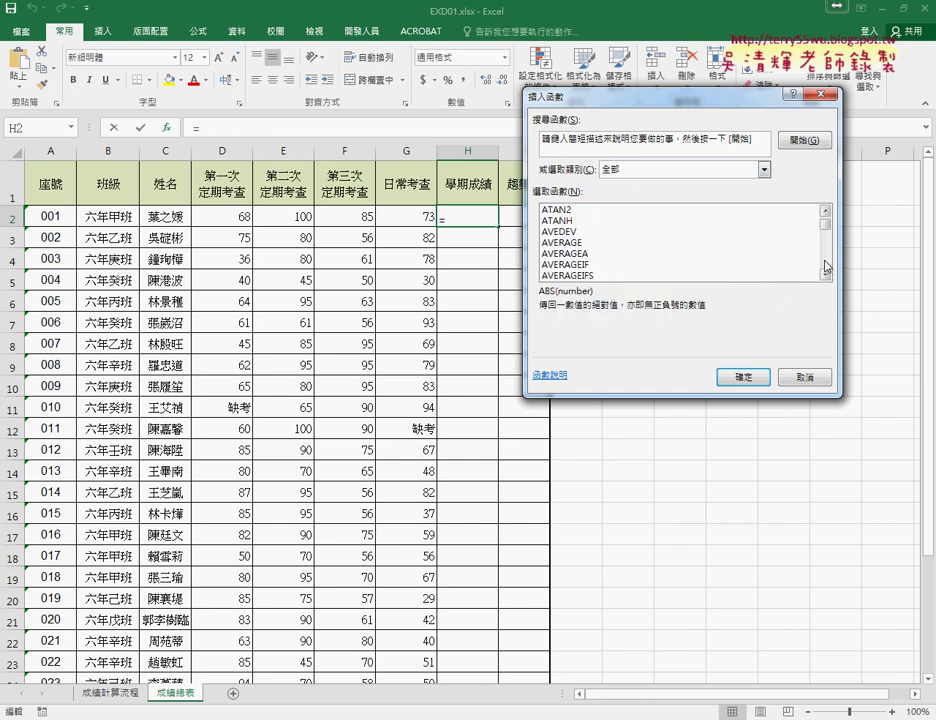
left_click(641, 243)
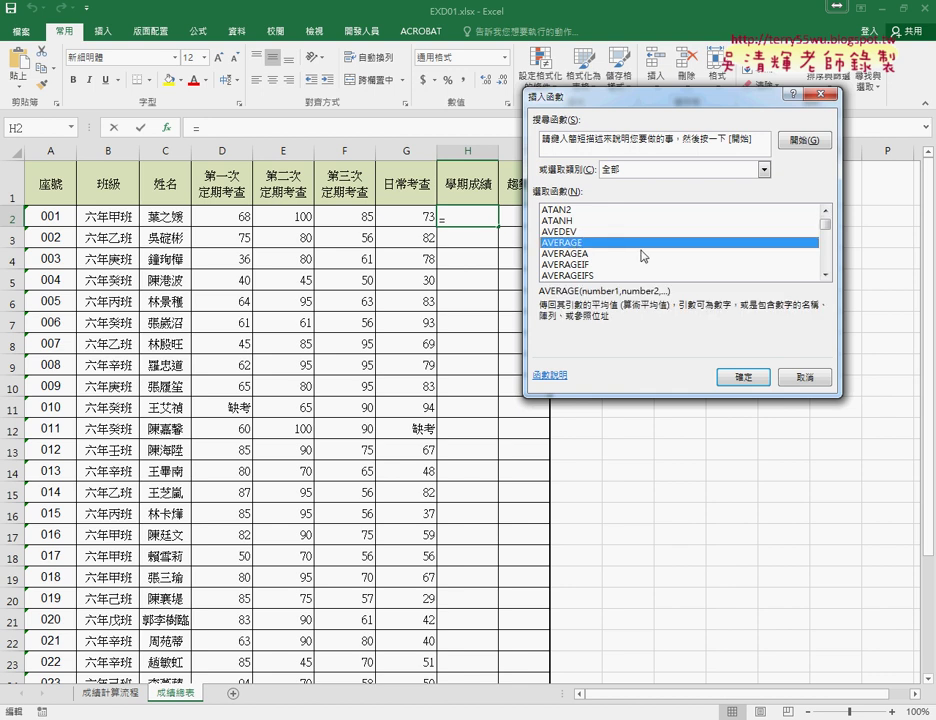
mouse_move(586, 250)
left_mouse_down()
mouse_move(534, 251)
mouse_move(594, 250)
left_mouse_up()
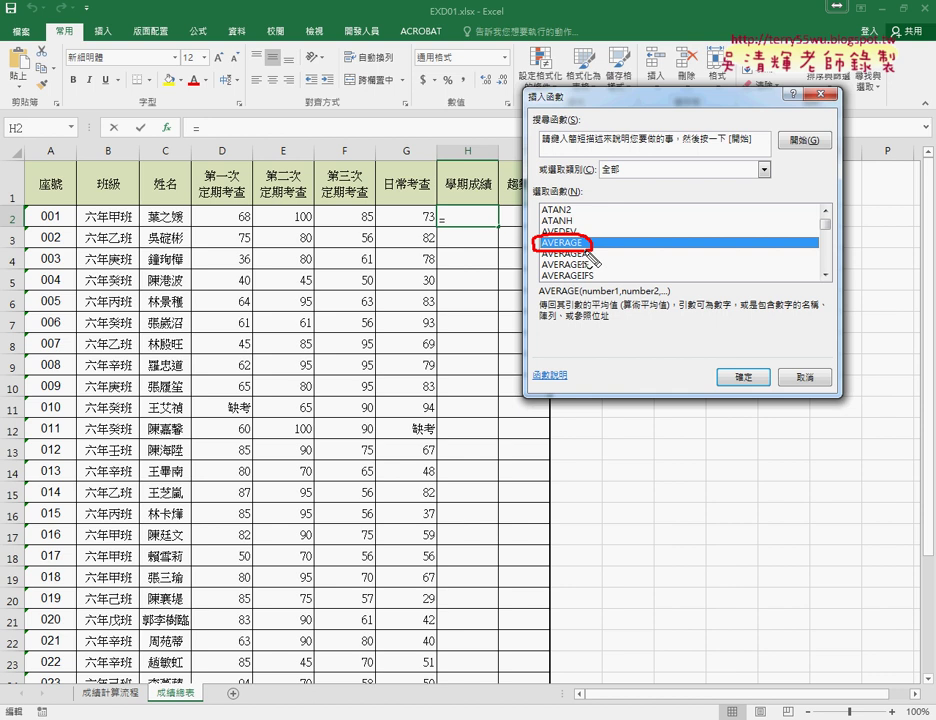
key("Escape")
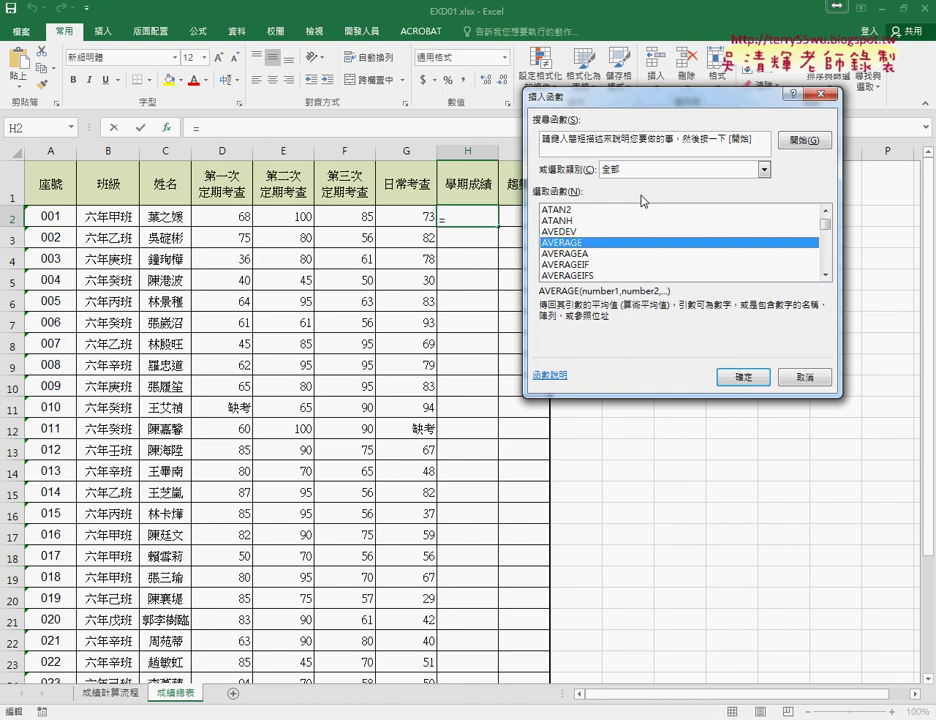
- Choose AVERAGE from the 統計 category and confirm it for H2
left_click(735, 170)
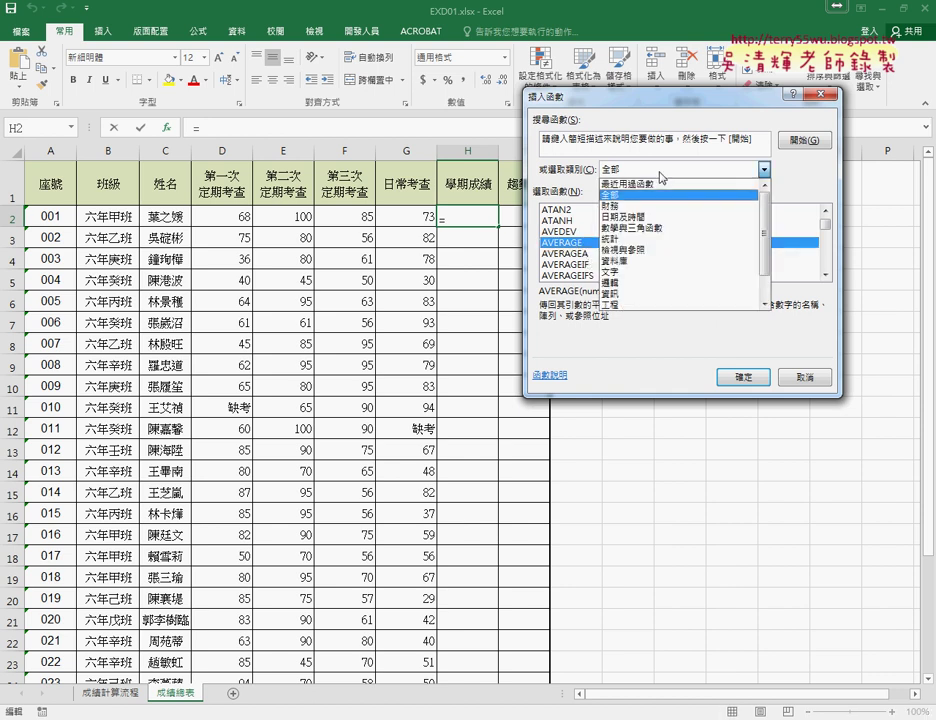
left_click(648, 240)
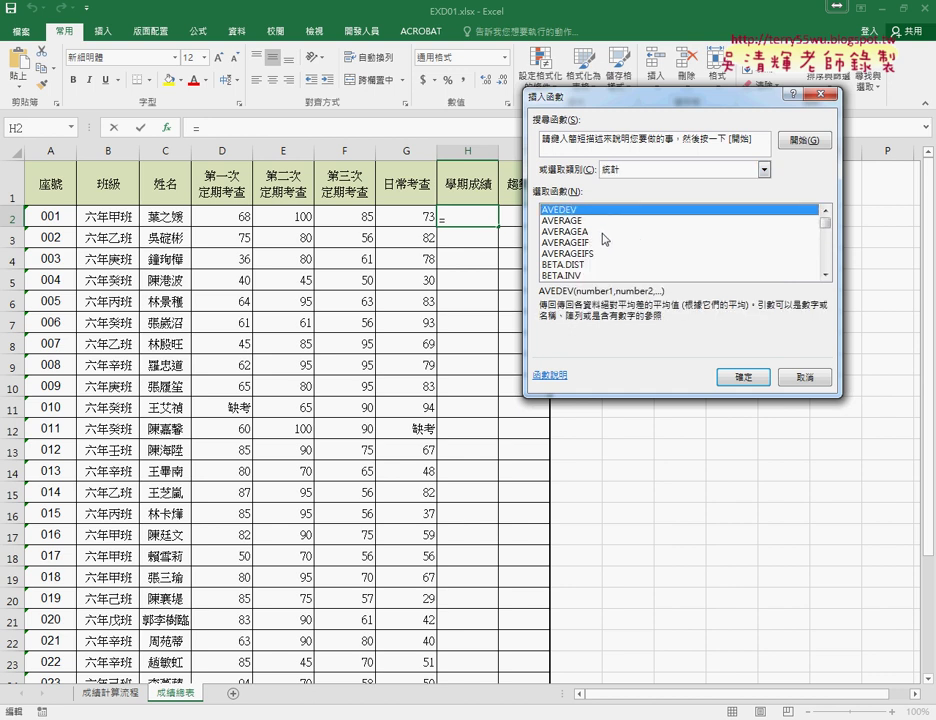
left_click(637, 174)
left_click(635, 185)
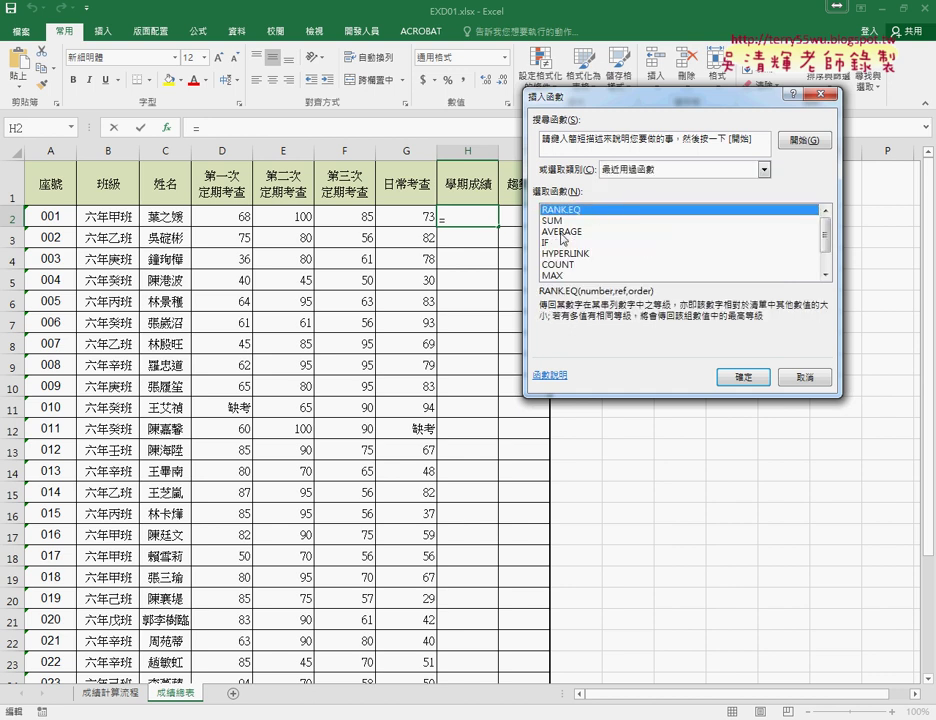
left_click(614, 232)
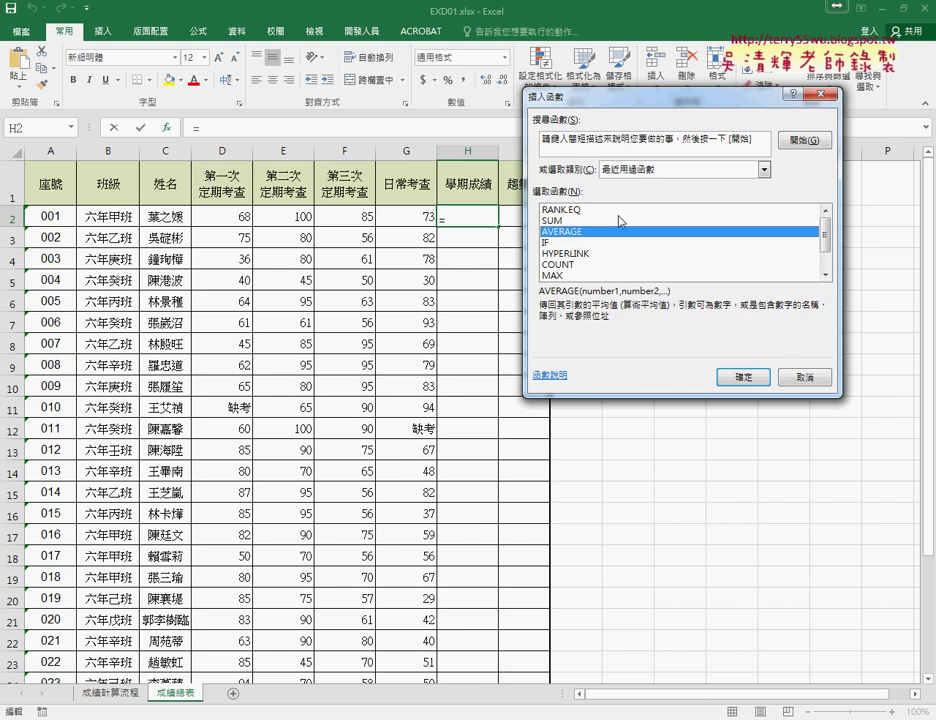
left_click(640, 170)
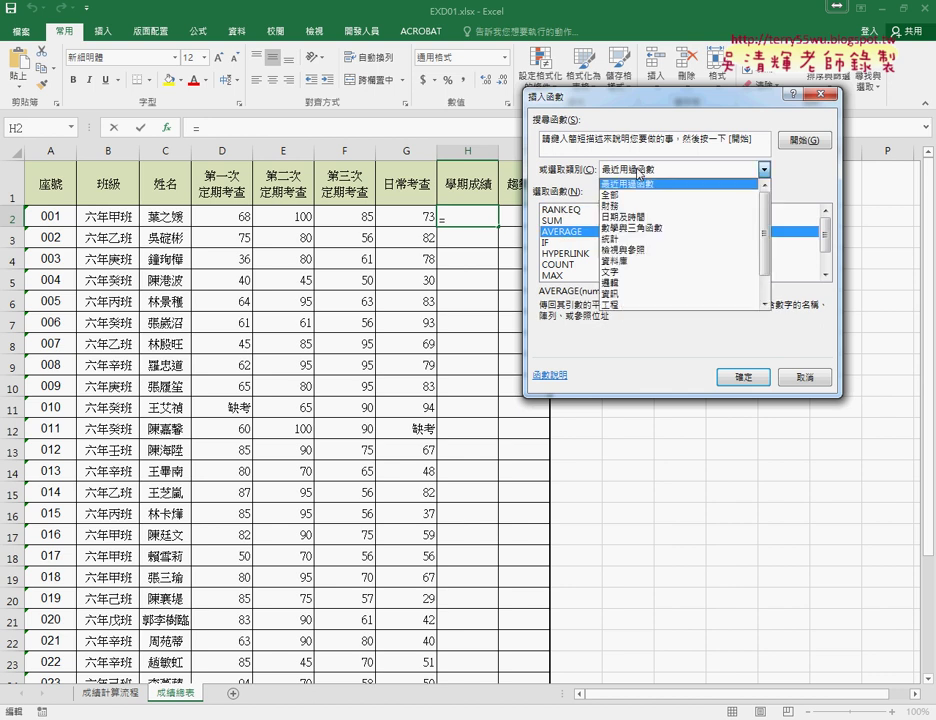
left_click(620, 238)
left_click(575, 221)
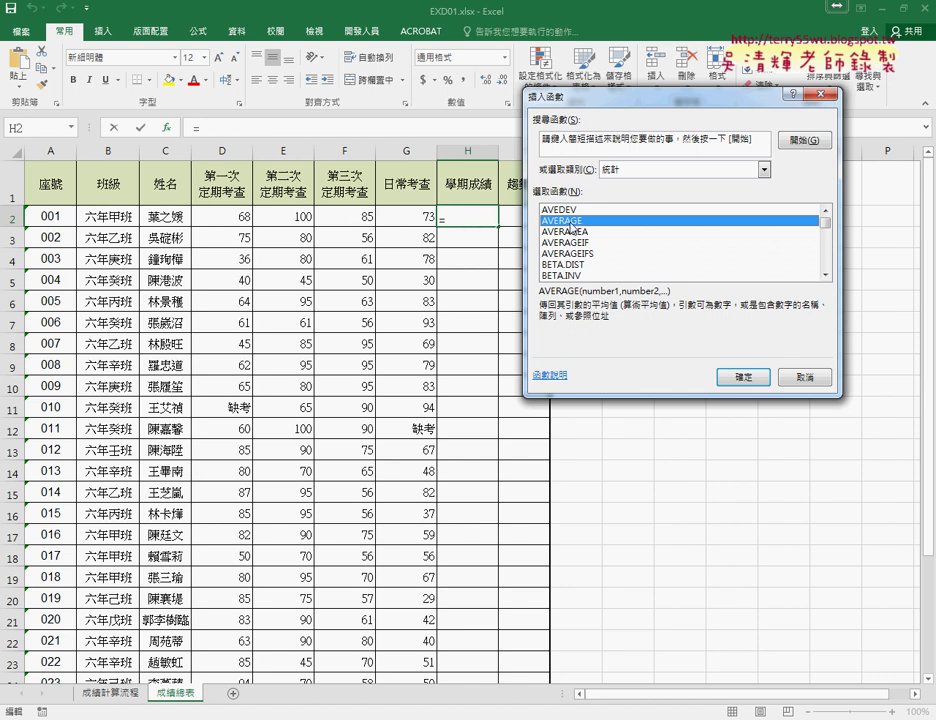
left_click(759, 378)
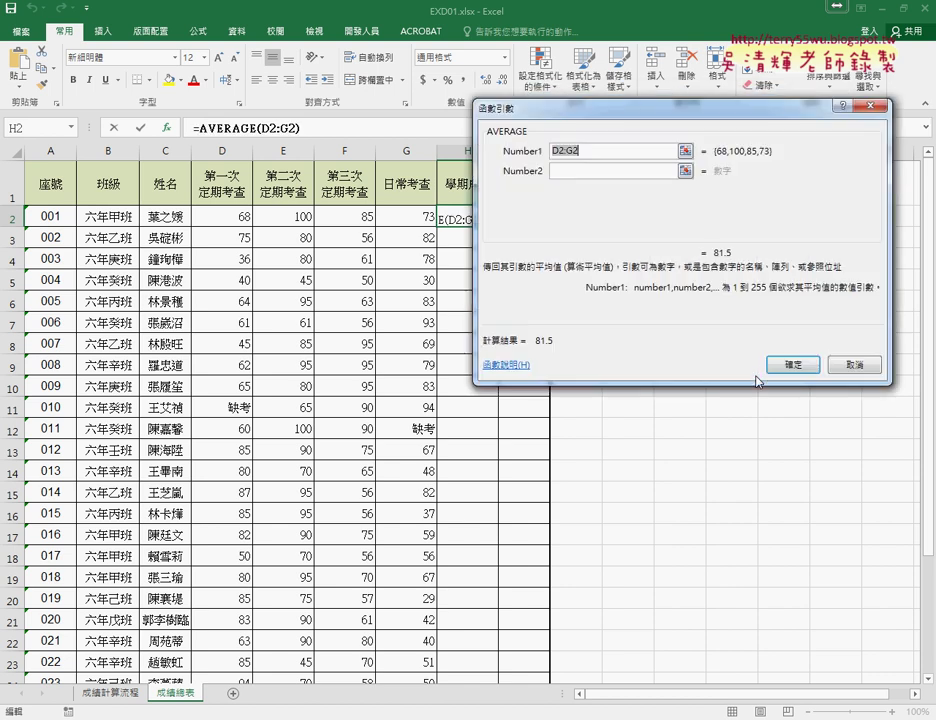
- Set the AVERAGE Number1 argument to D2:G2 and confirm, giving 82 in H2
left_click_drag(643, 126, 623, 276)
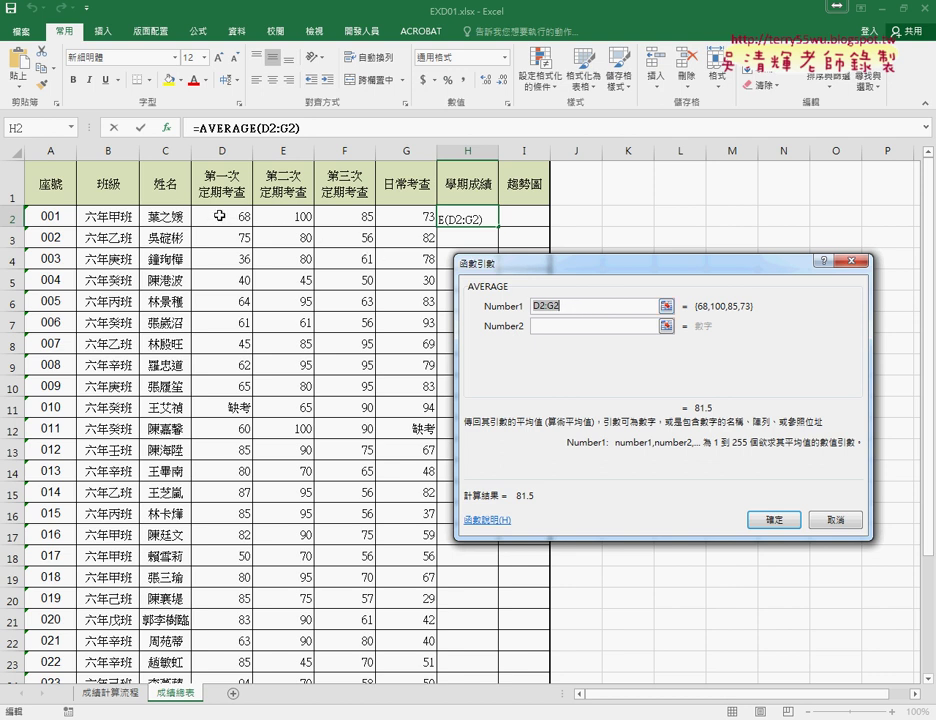
left_click_drag(219, 216, 407, 221)
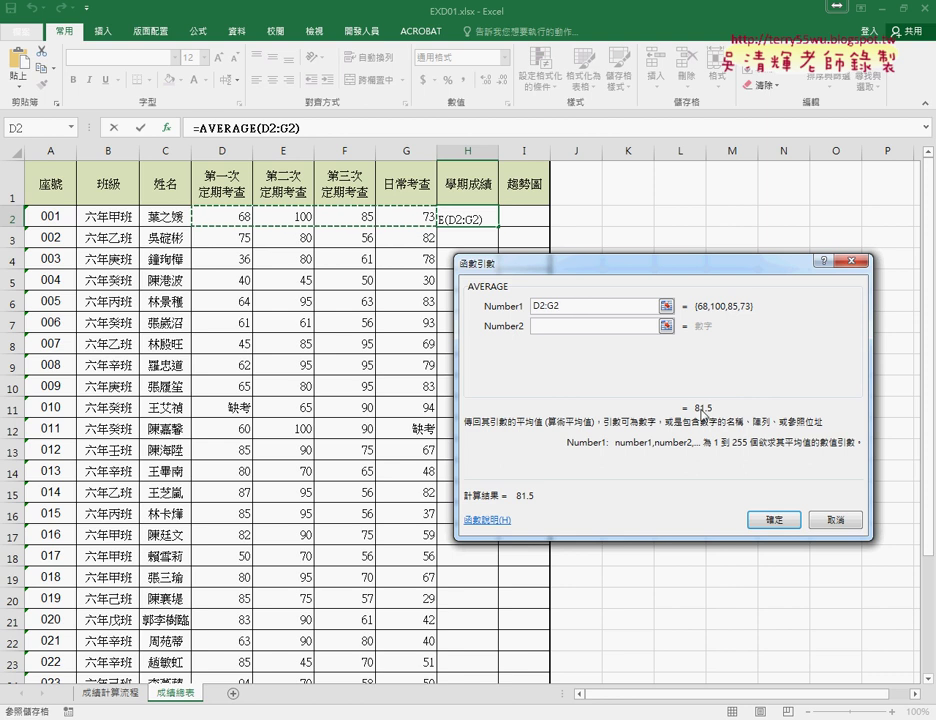
left_click(775, 519)
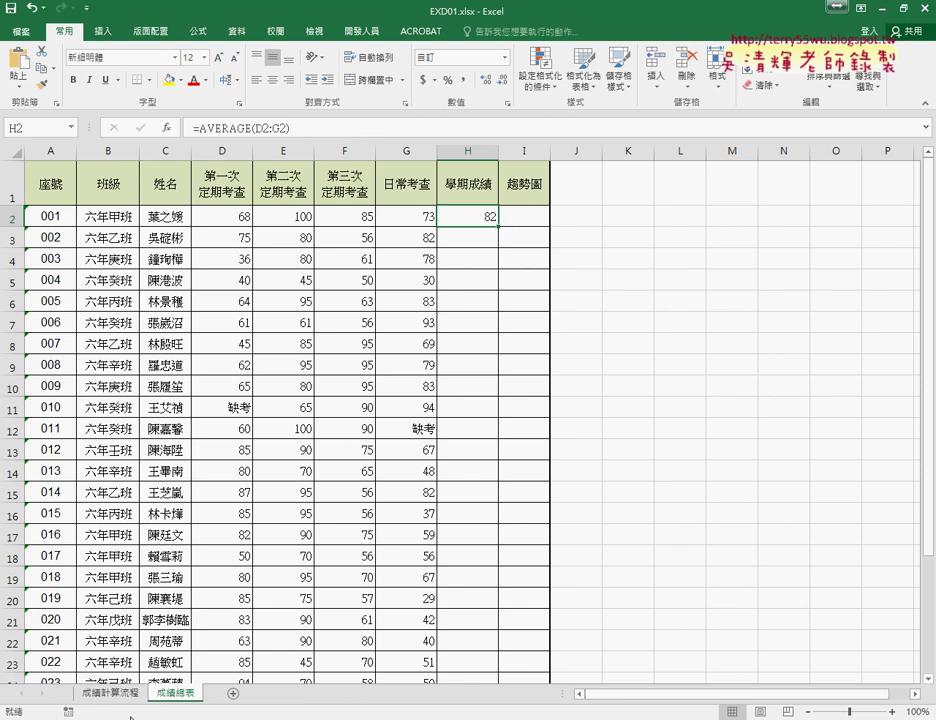
left_click(80, 460)
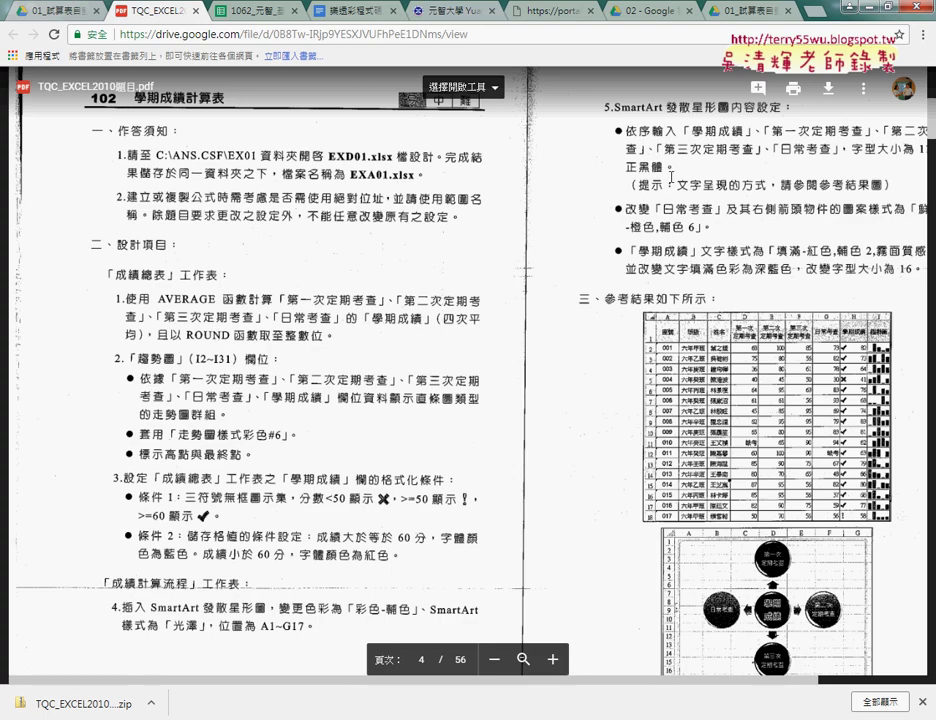
key("alt+Tab")
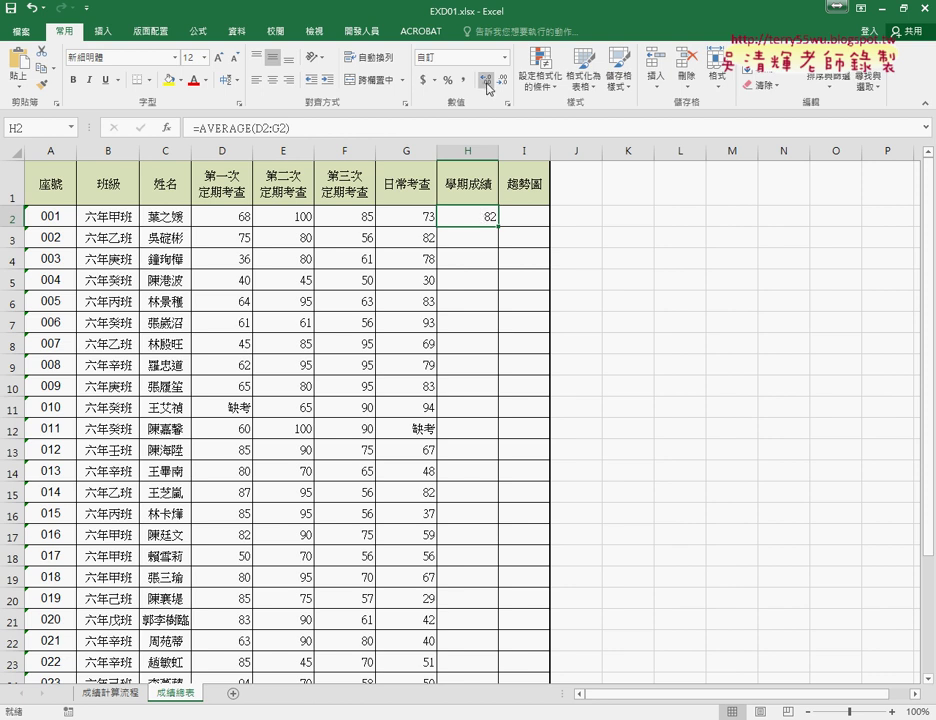
left_click(488, 87)
left_click(488, 87)
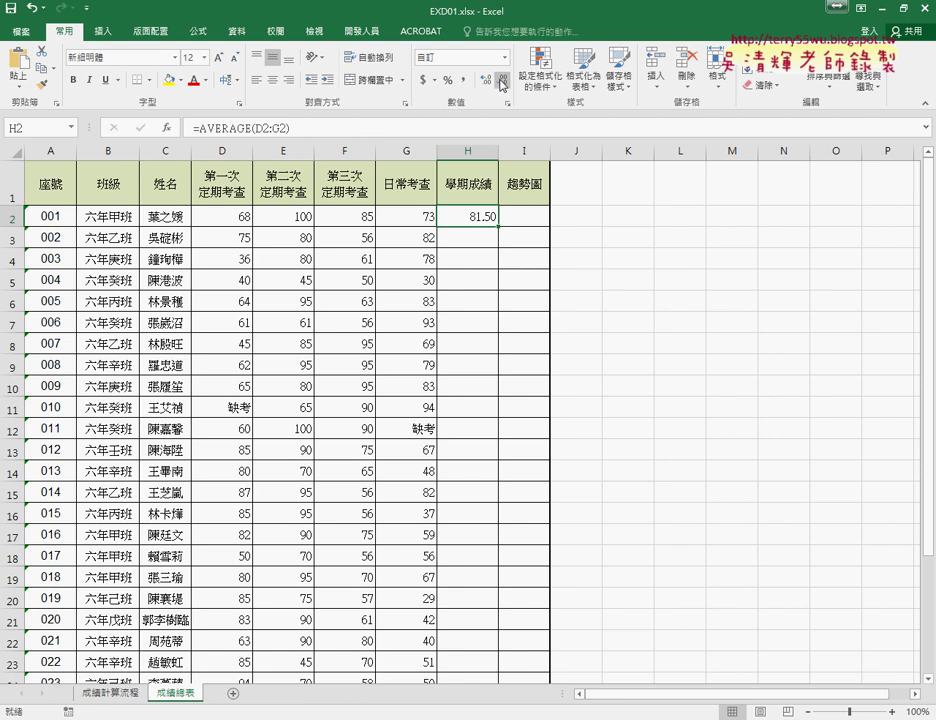
left_click(503, 80)
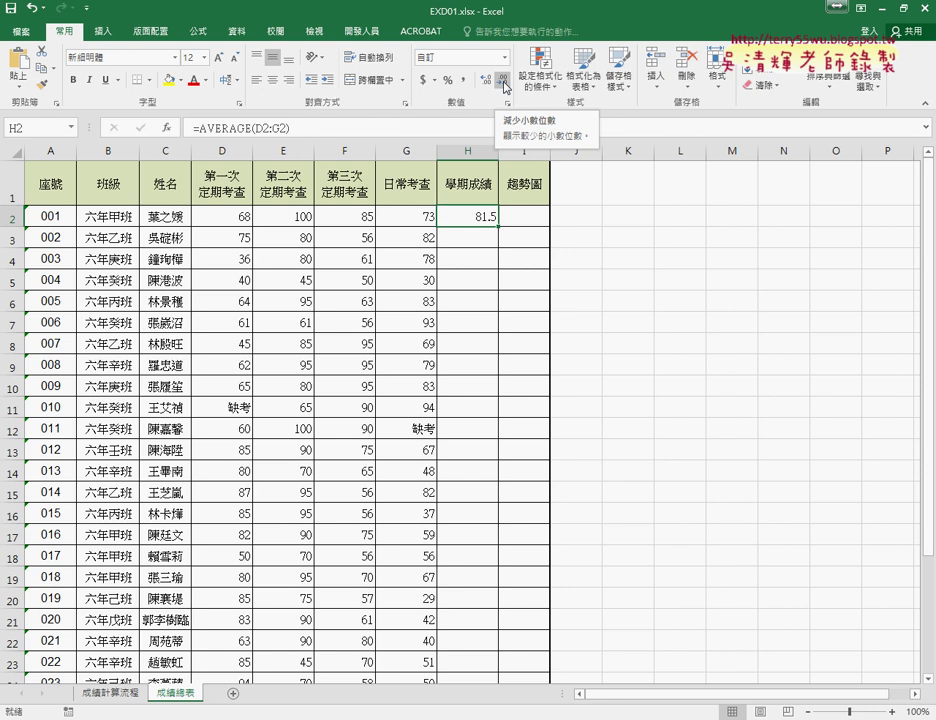
left_click(505, 87)
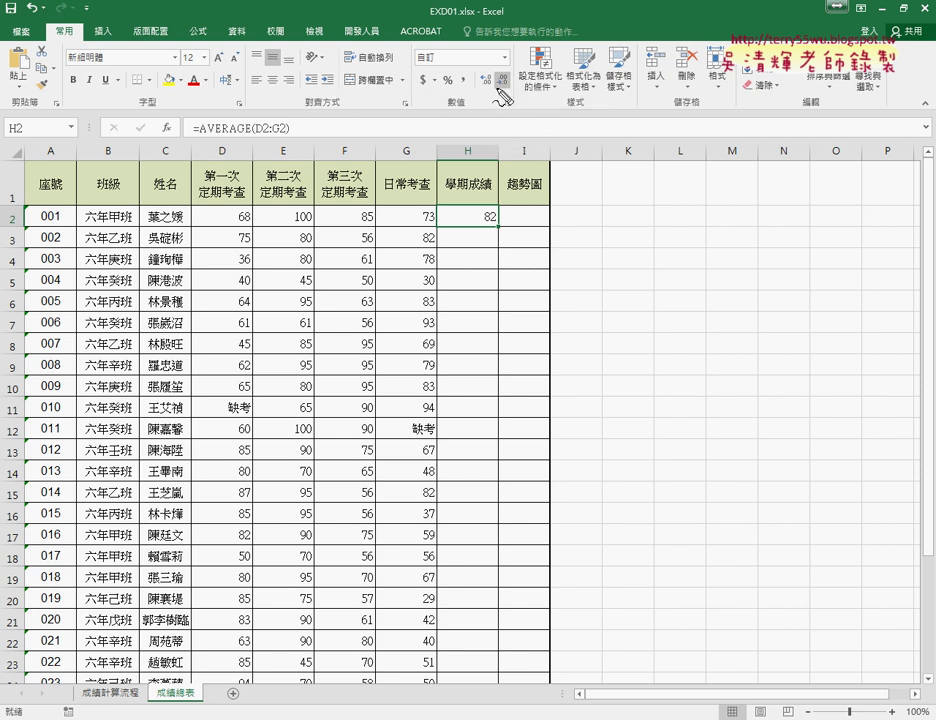
left_click_drag(510, 70, 508, 72)
mouse_move(490, 228)
left_mouse_down()
mouse_move(500, 207)
mouse_move(502, 97)
left_mouse_up()
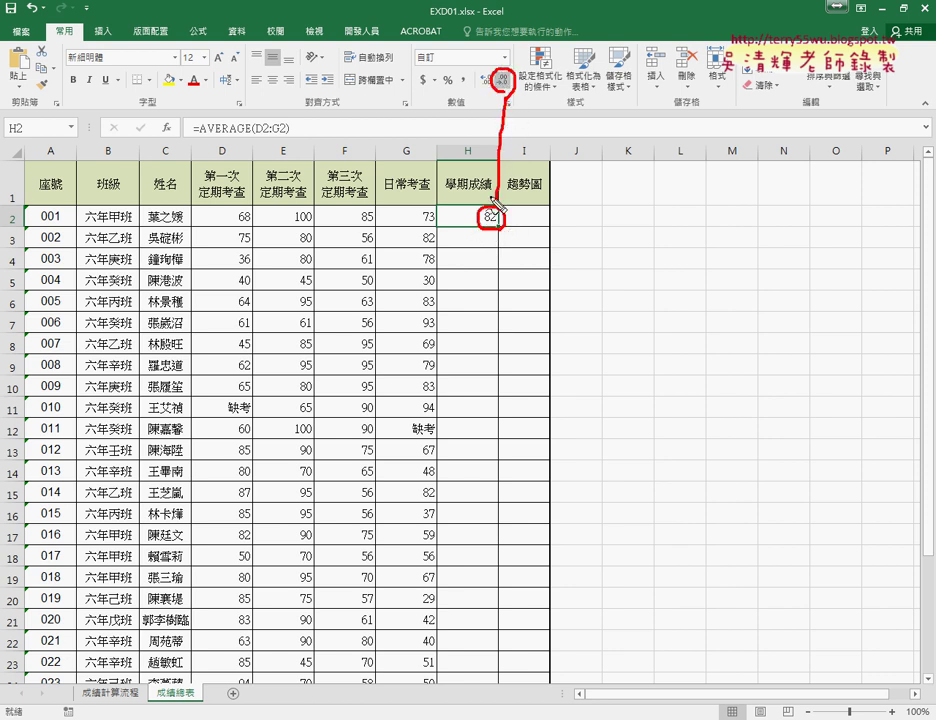
mouse_move(487, 188)
left_mouse_down()
mouse_move(498, 206)
mouse_move(510, 194)
left_mouse_up()
mouse_move(577, 198)
left_mouse_down()
mouse_move(593, 223)
mouse_move(612, 214)
mouse_move(598, 240)
left_mouse_up()
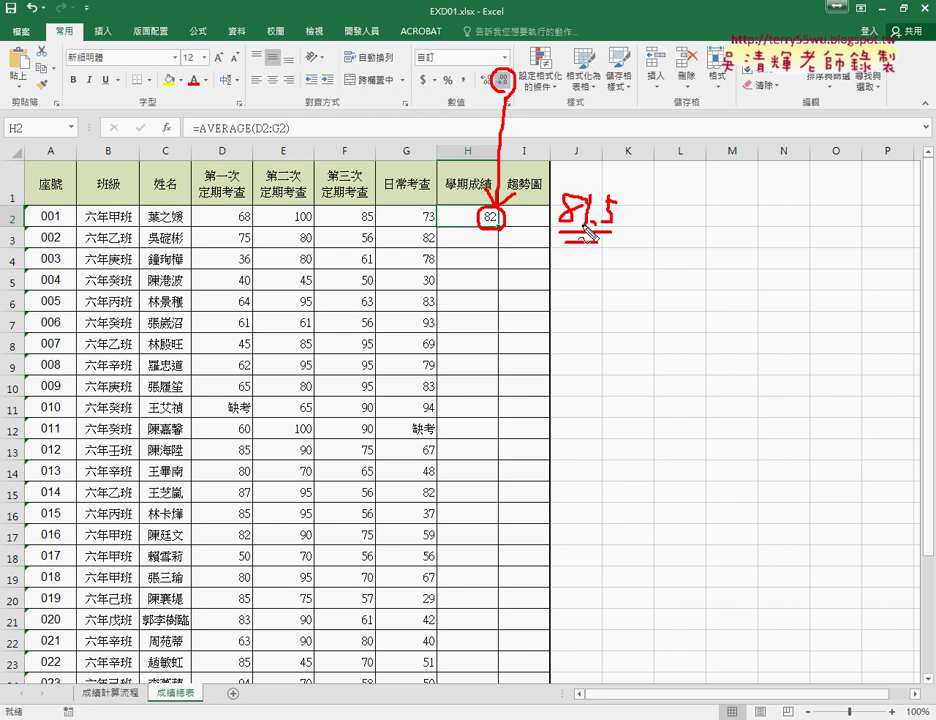
key("Escape")
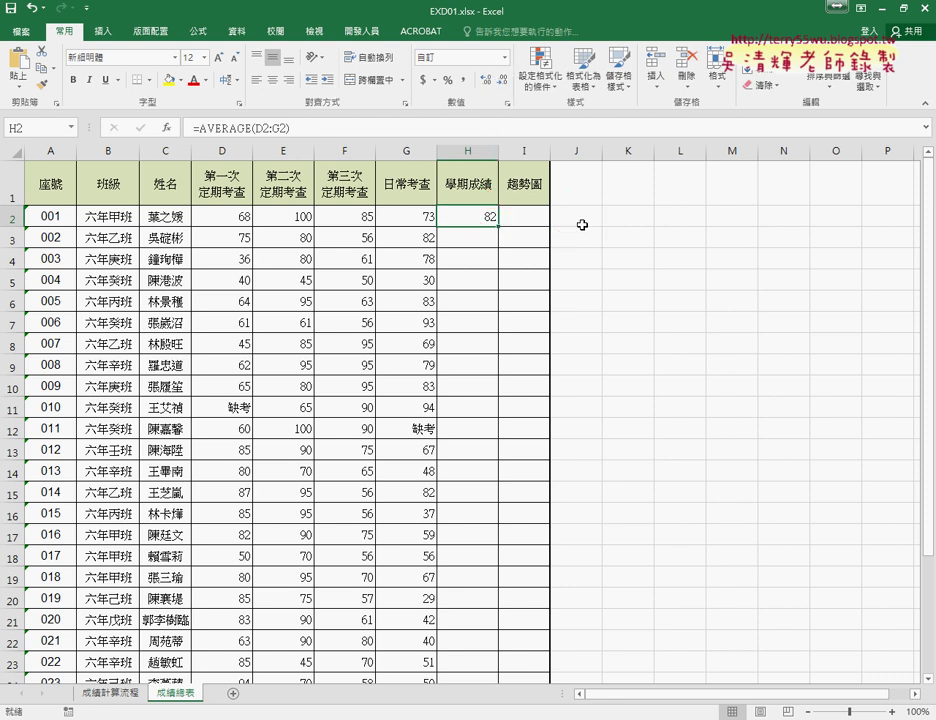
- Cut AVERAGE(D2:G2) from H2's formula bar, leaving only "="
left_click(203, 128)
left_click_drag(203, 128, 301, 127)
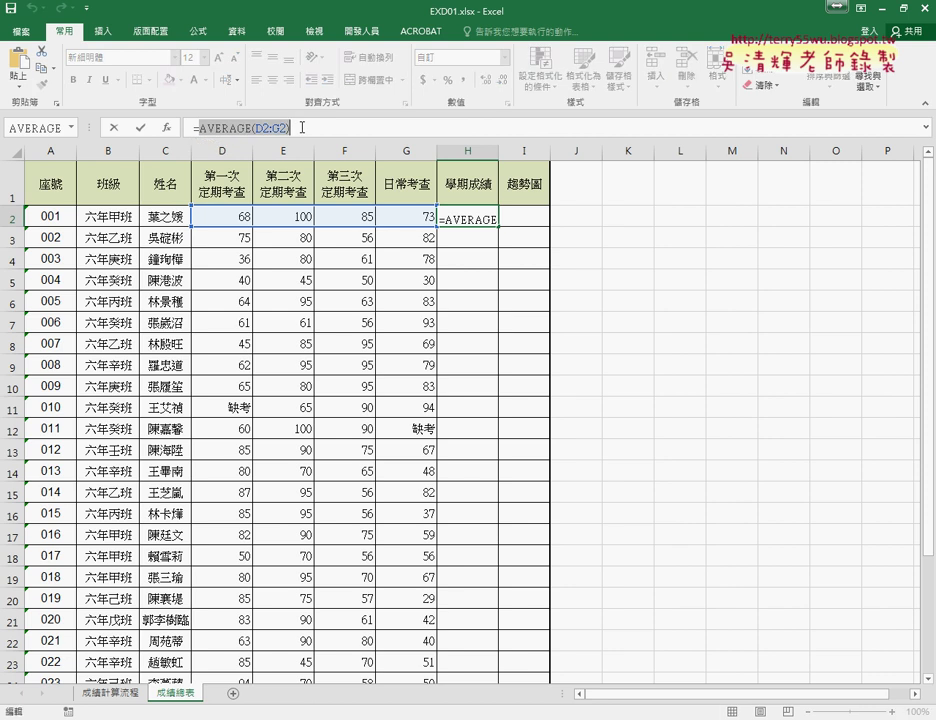
right_click(233, 127)
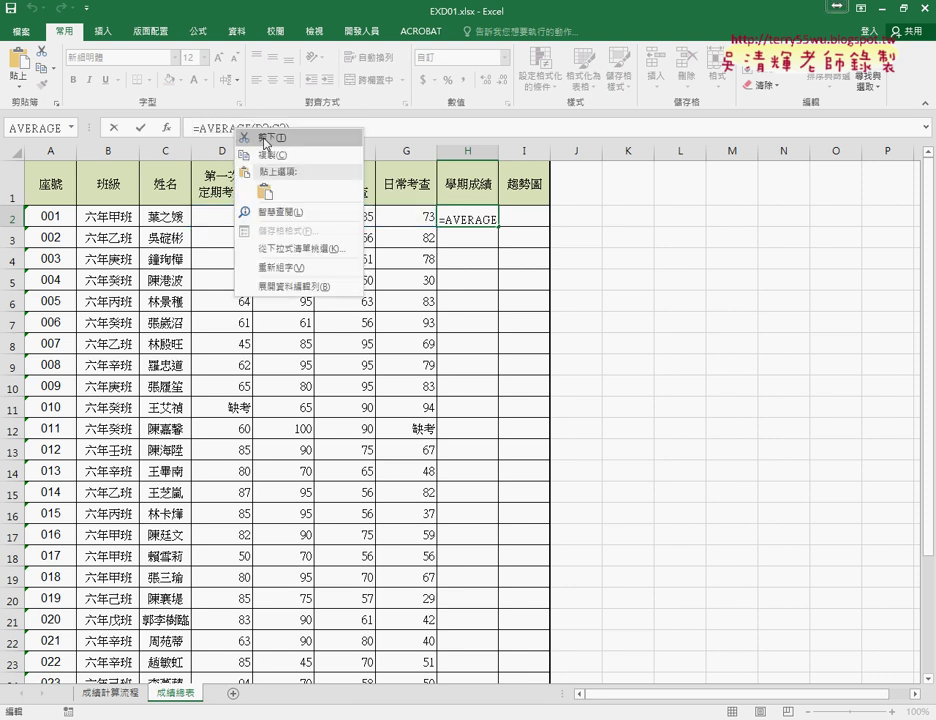
left_click(266, 145)
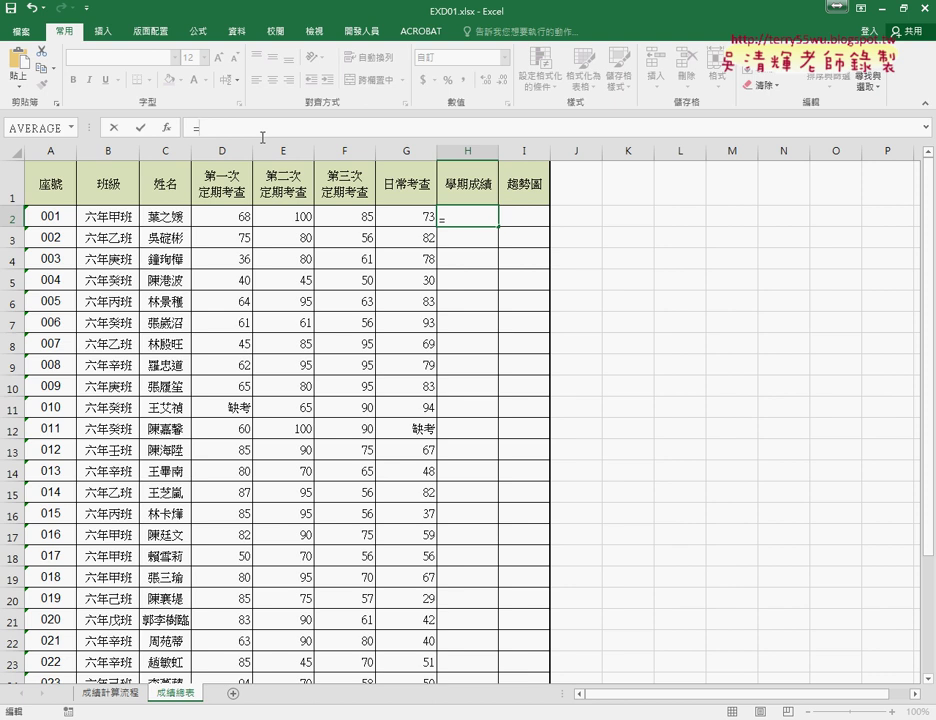
- Open Insert Function for H2 and list the Math & Trig functions
left_click(168, 128)
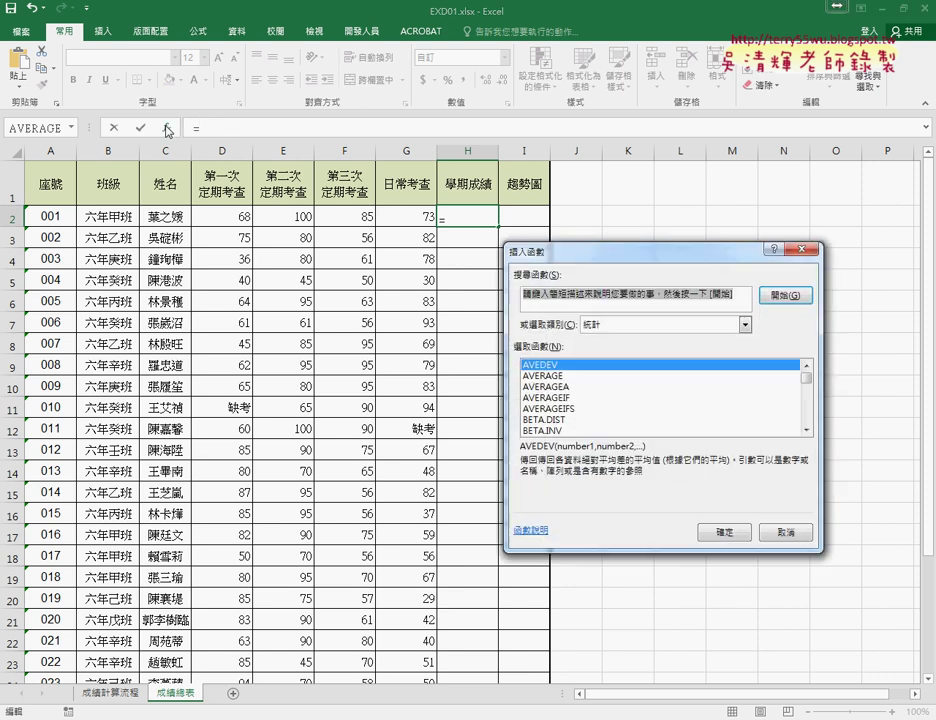
left_click_drag(647, 252, 560, 69)
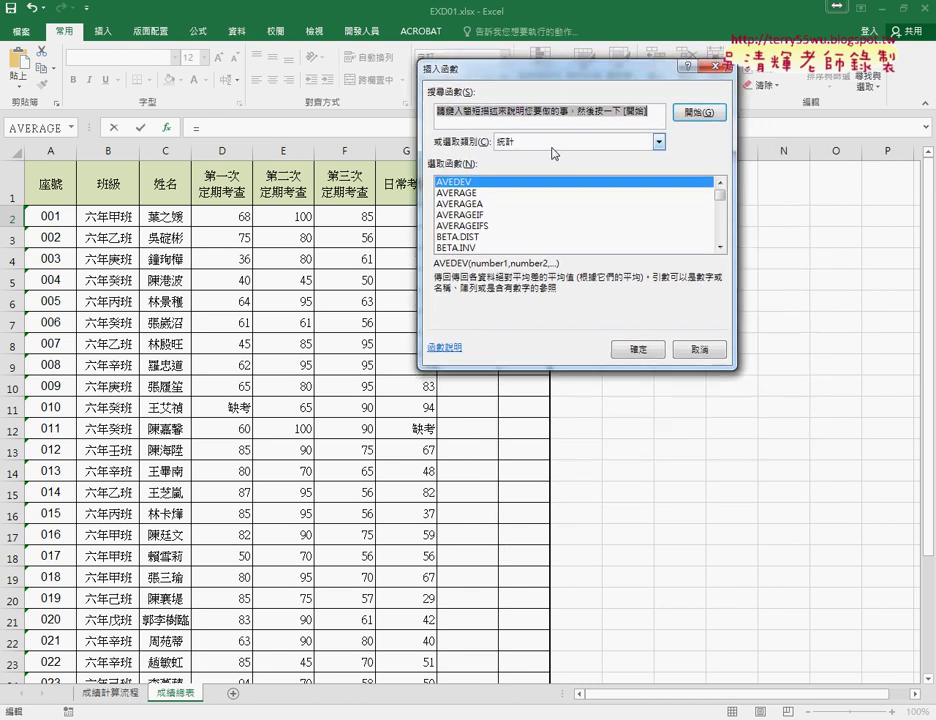
left_click(552, 145)
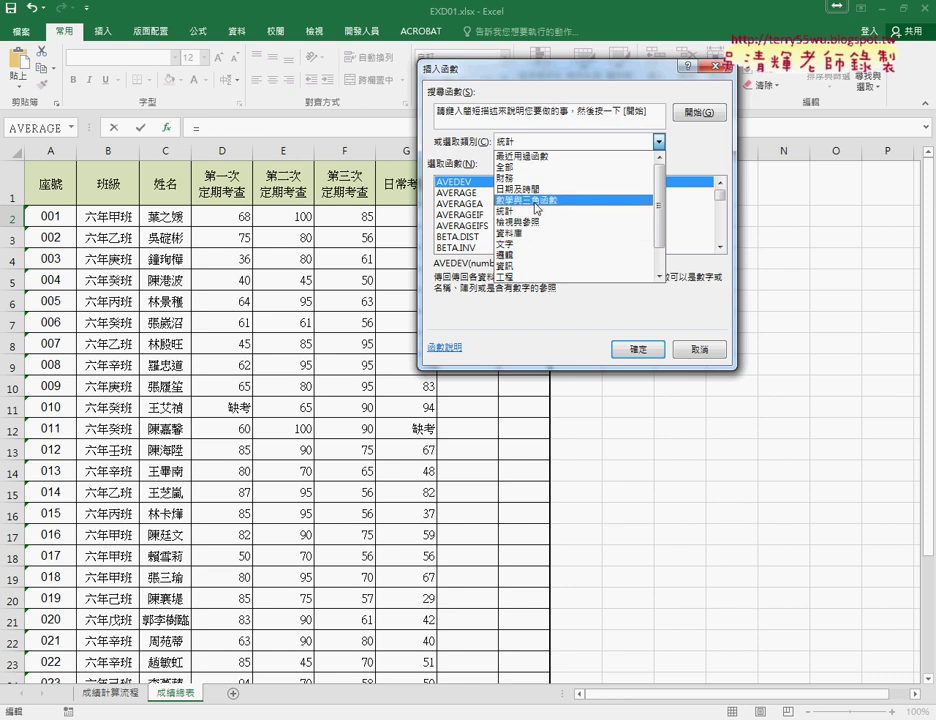
left_click(538, 208)
scroll(720, 245, "down", 4)
scroll(720, 245, "down", 4)
scroll(720, 245, "down", 4)
scroll(720, 245, "down", 2)
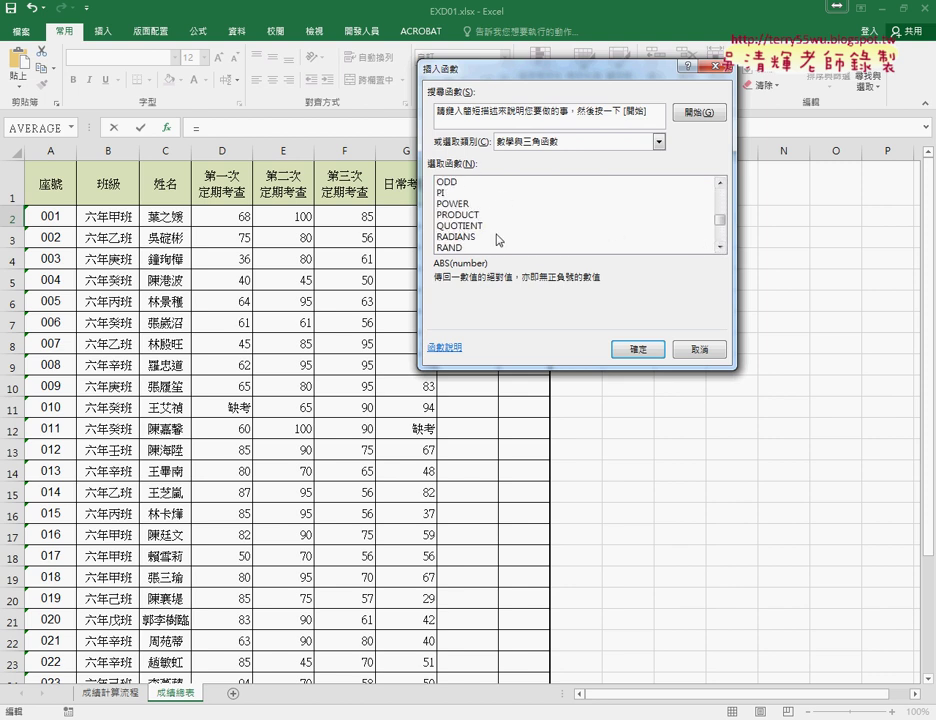
- Compare ROUND with ROUNDDOWN and ROUNDUP, then insert ROUND into H2
left_click(719, 247)
left_click(719, 247)
left_click(719, 247)
left_click(719, 247)
left_click(719, 247)
left_click(719, 247)
left_click(634, 214)
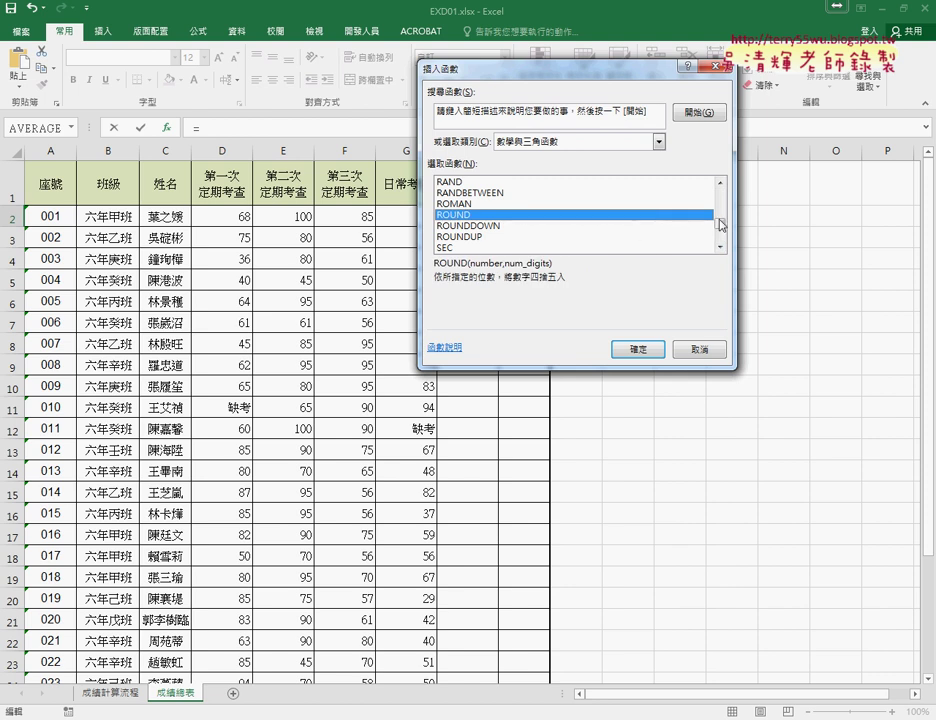
left_click(466, 225)
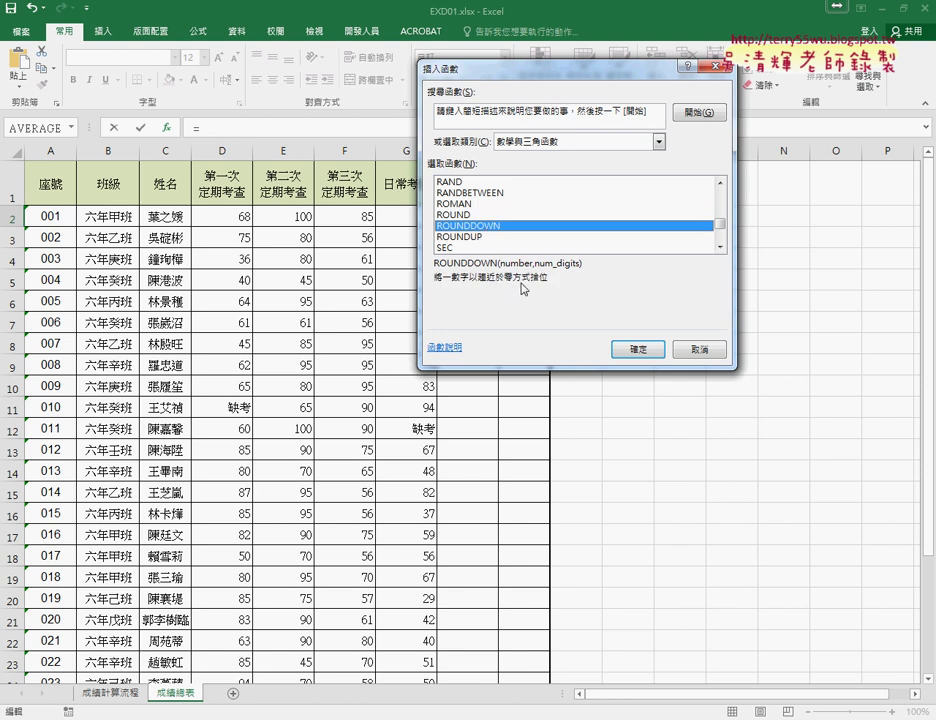
left_click(478, 237)
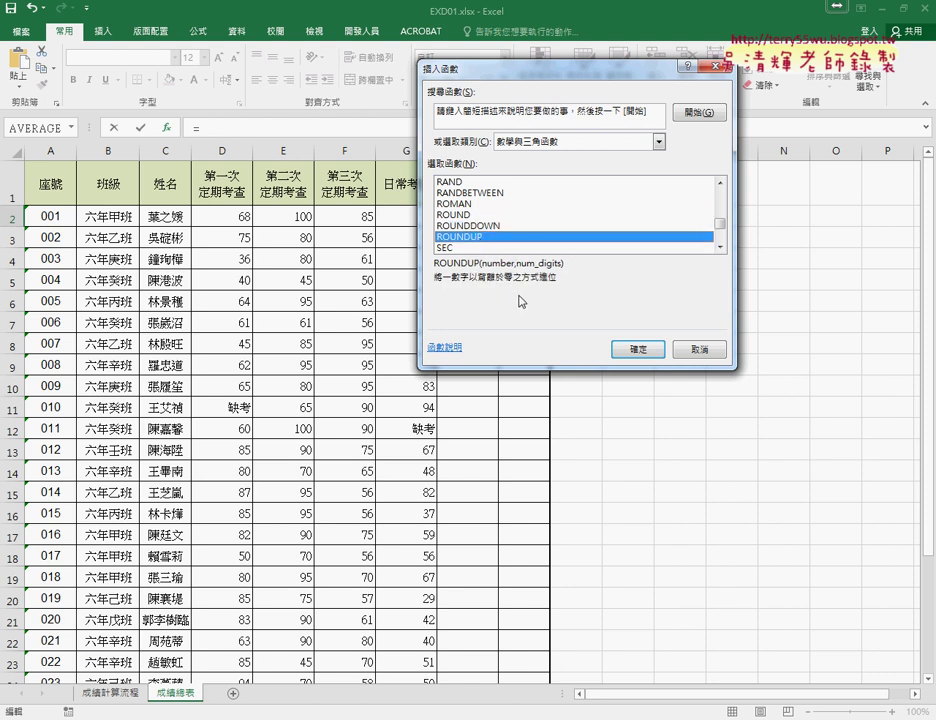
left_click(462, 215)
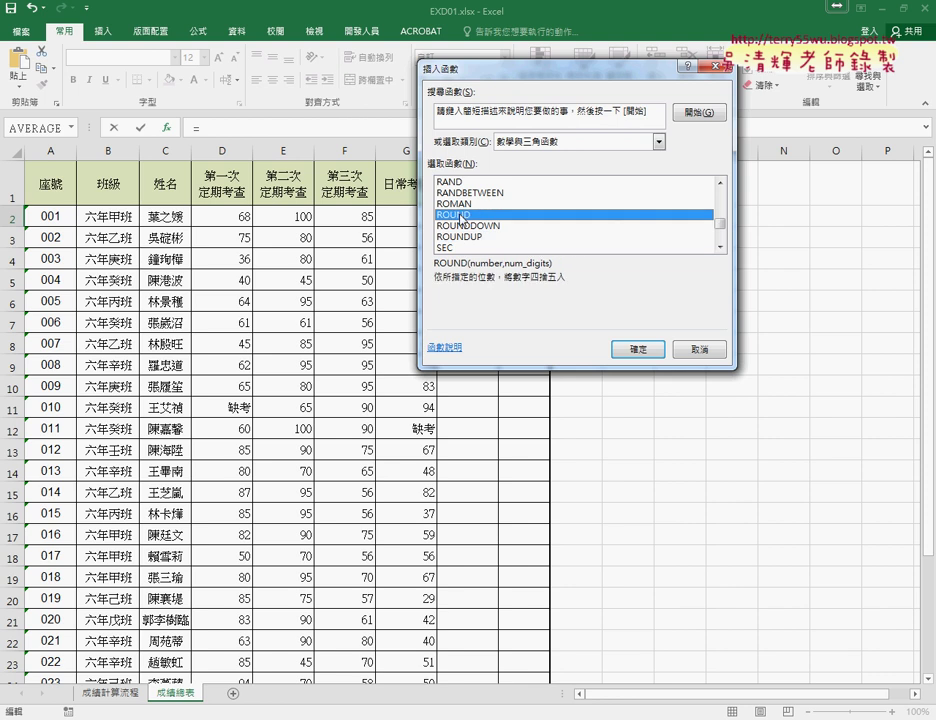
left_click(638, 349)
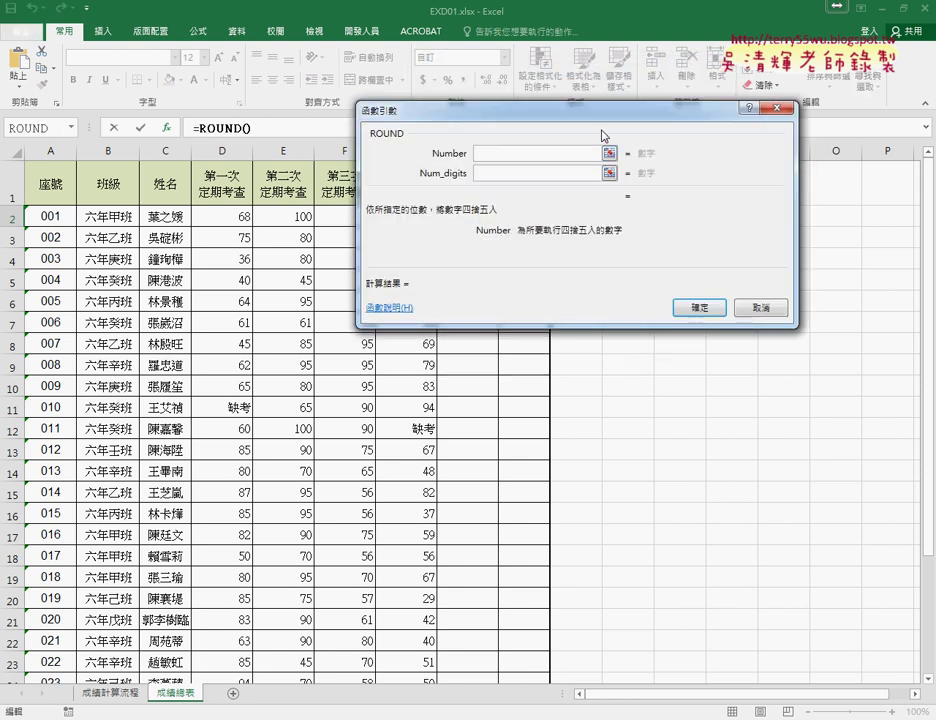
- Paste AVERAGE(D2:G2) as ROUND's Number argument so it previews 81.5
right_click(596, 227)
left_click(625, 267)
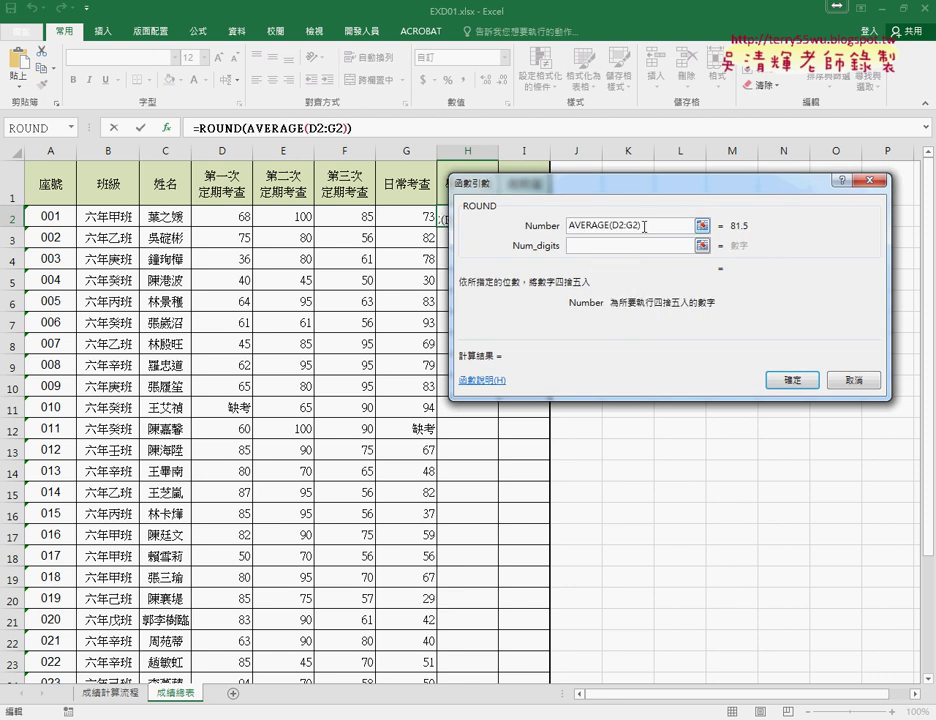
left_click_drag(645, 227, 561, 226)
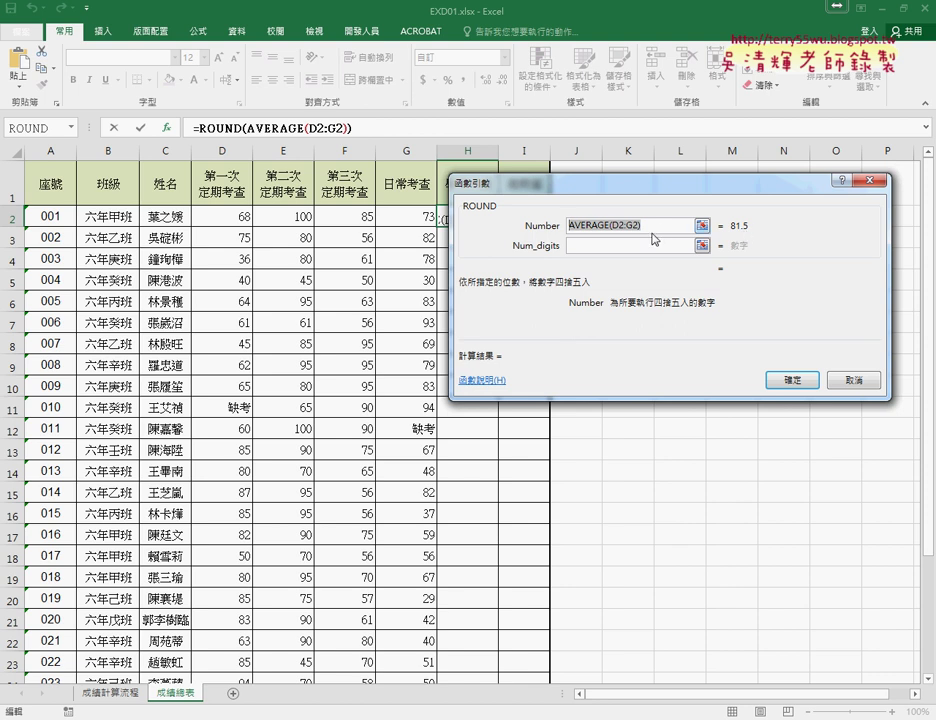
left_click_drag(646, 187, 728, 117)
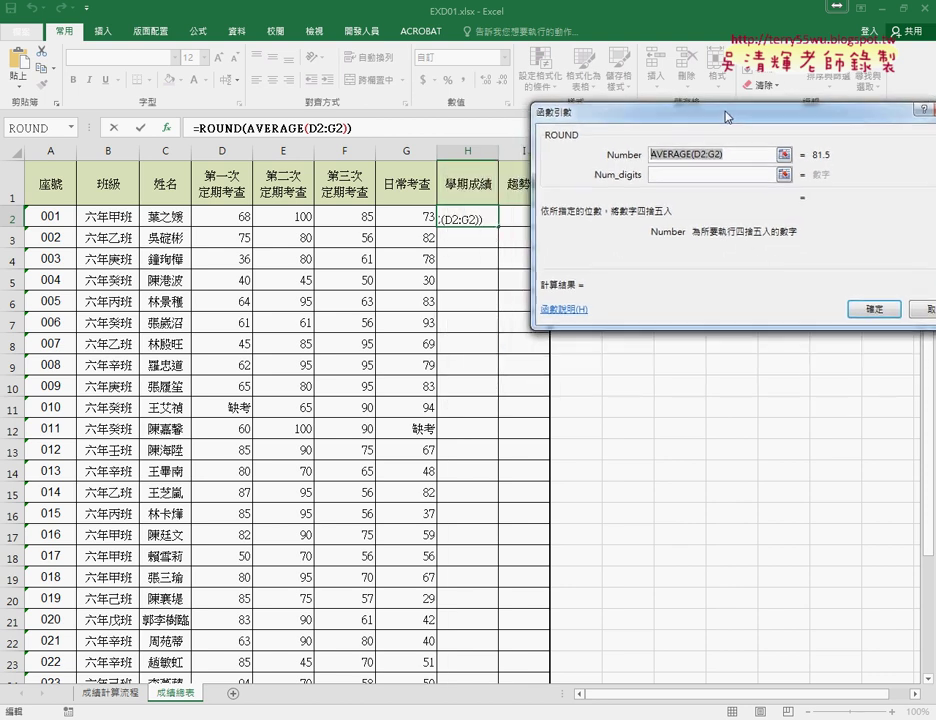
left_click(696, 174)
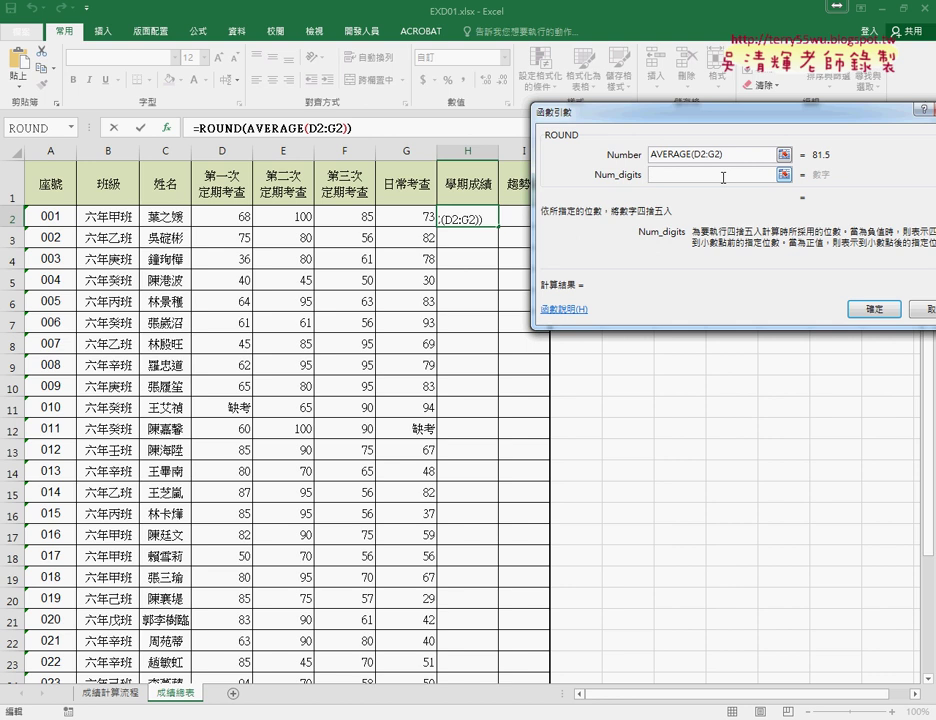
- Compare Num_digits values 1 and 2 against 0 in the ROUND arguments
type("0")
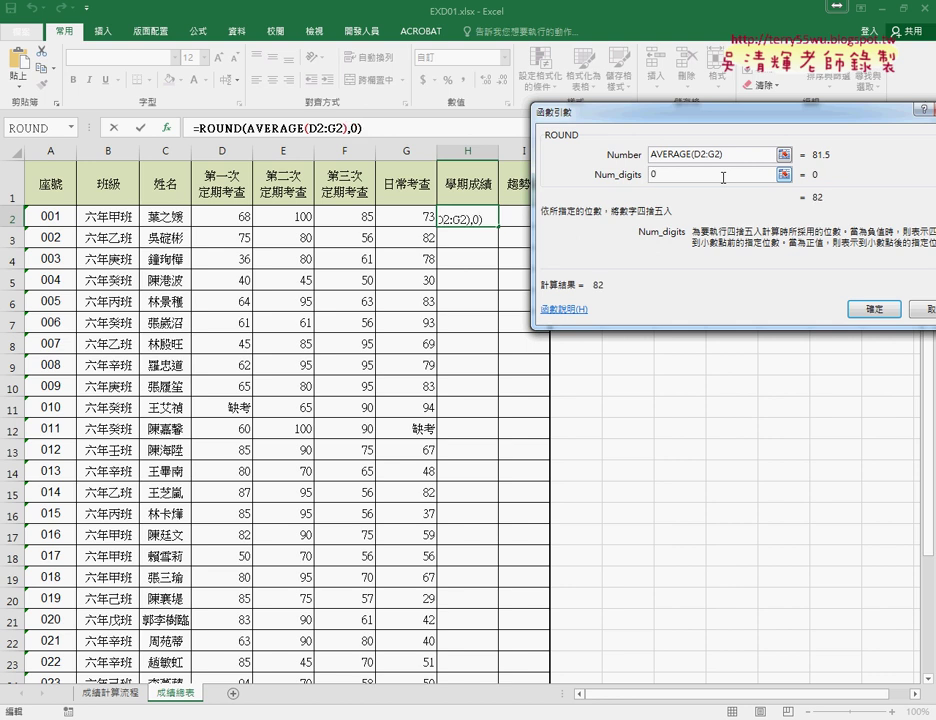
key("BackSpace")
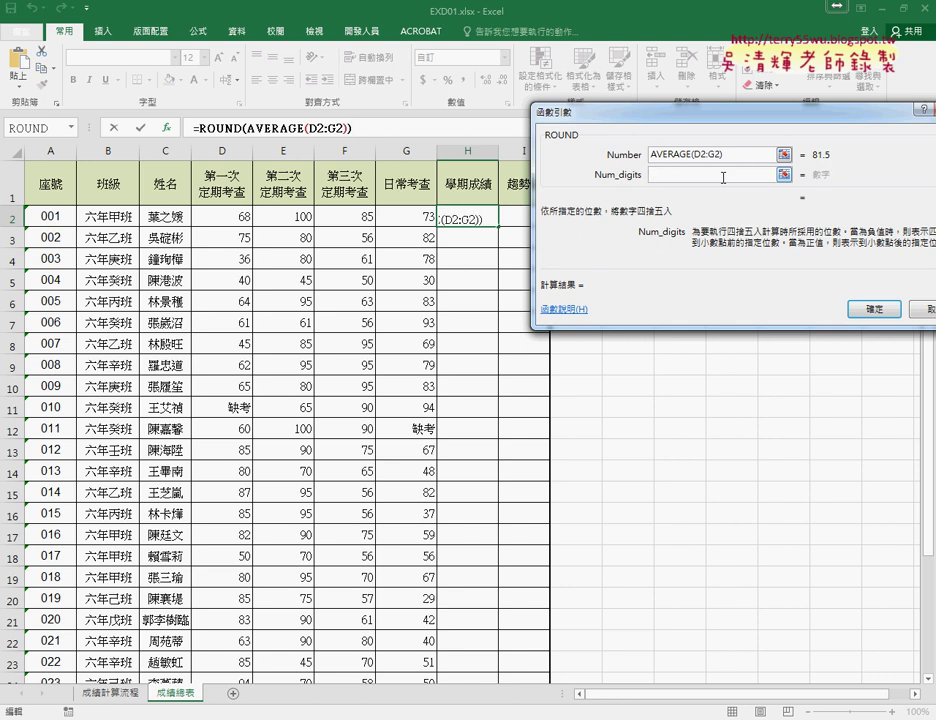
type("1")
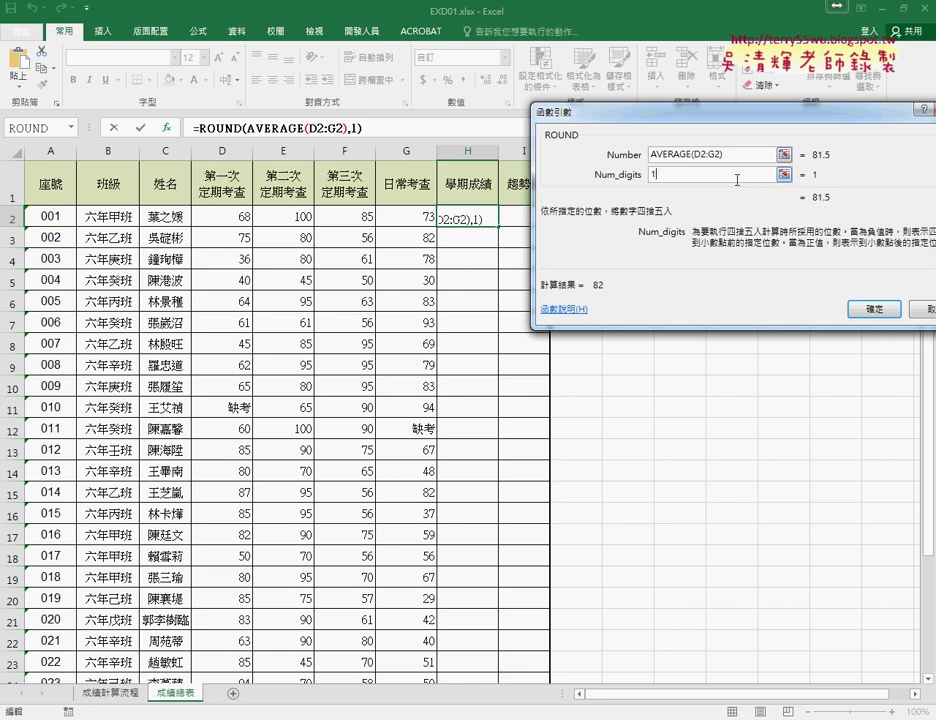
key("BackSpace")
type("0")
key("BackSpace")
type("2")
key("BackSpace")
type("0")
- Try Num_digits -1 and -2, then commit =ROUND(AVERAGE(D2:G2),0) showing 82 in H2
double_click(677, 174)
type("-")
type("1")
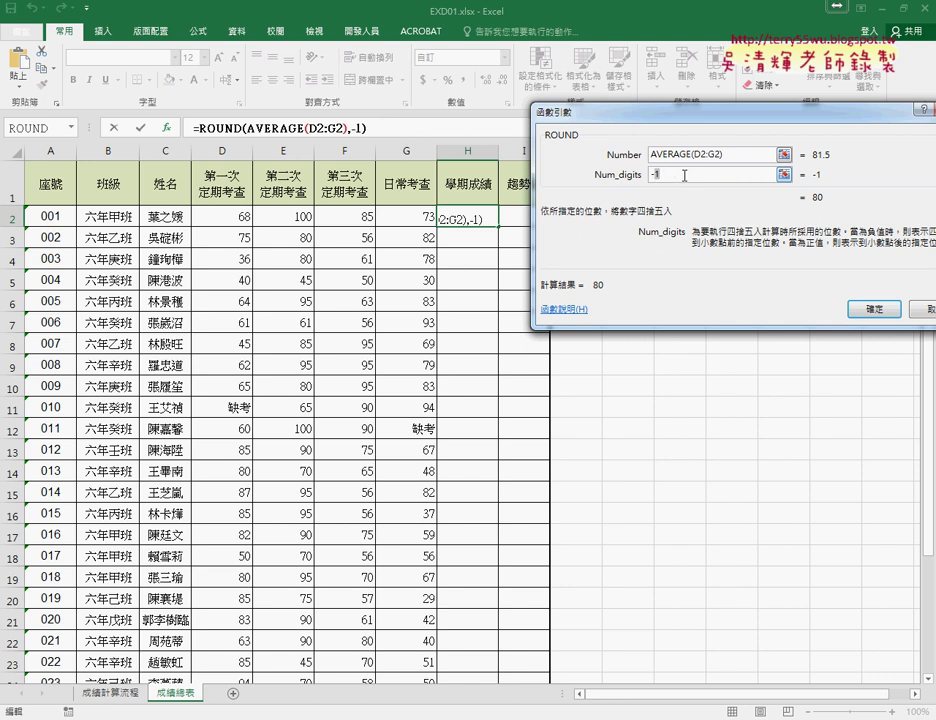
type("2")
key("Delete")
key("Delete")
type("0")
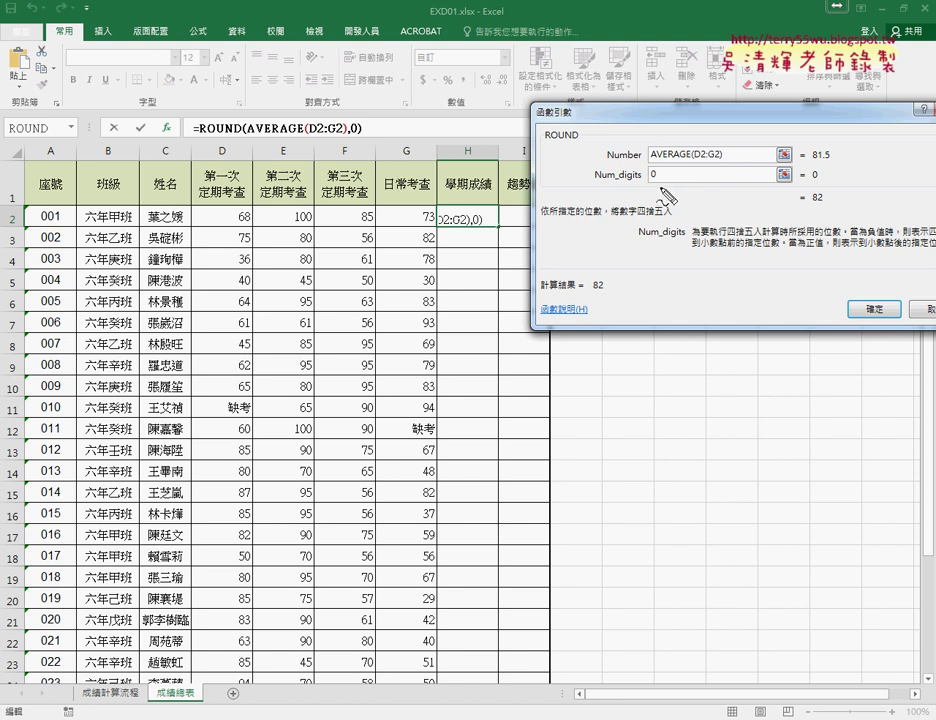
left_click_drag(645, 178, 713, 162)
mouse_move(742, 110)
left_mouse_down()
mouse_move(706, 144)
mouse_move(721, 140)
left_mouse_up()
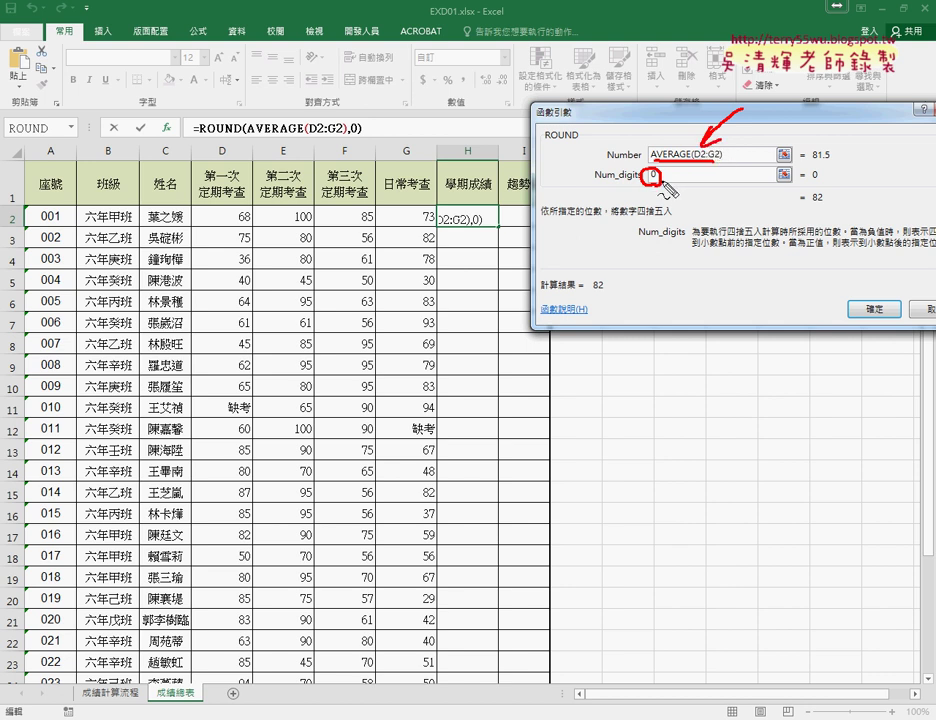
key("Escape")
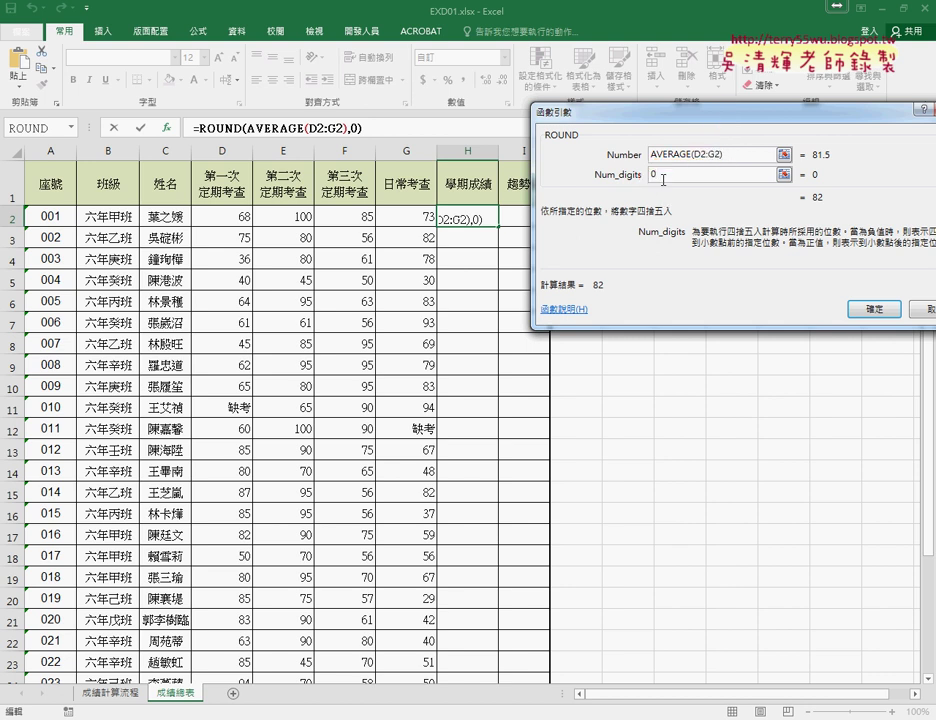
left_click(873, 309)
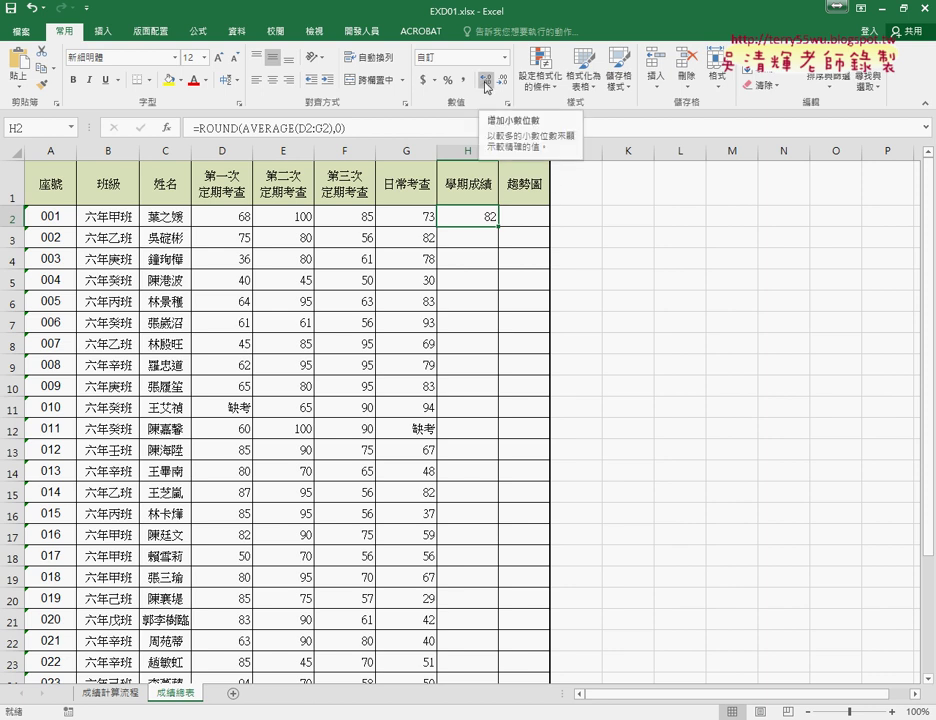
- Add then remove a decimal place on H2 to show 82 is a whole number
left_click(485, 84)
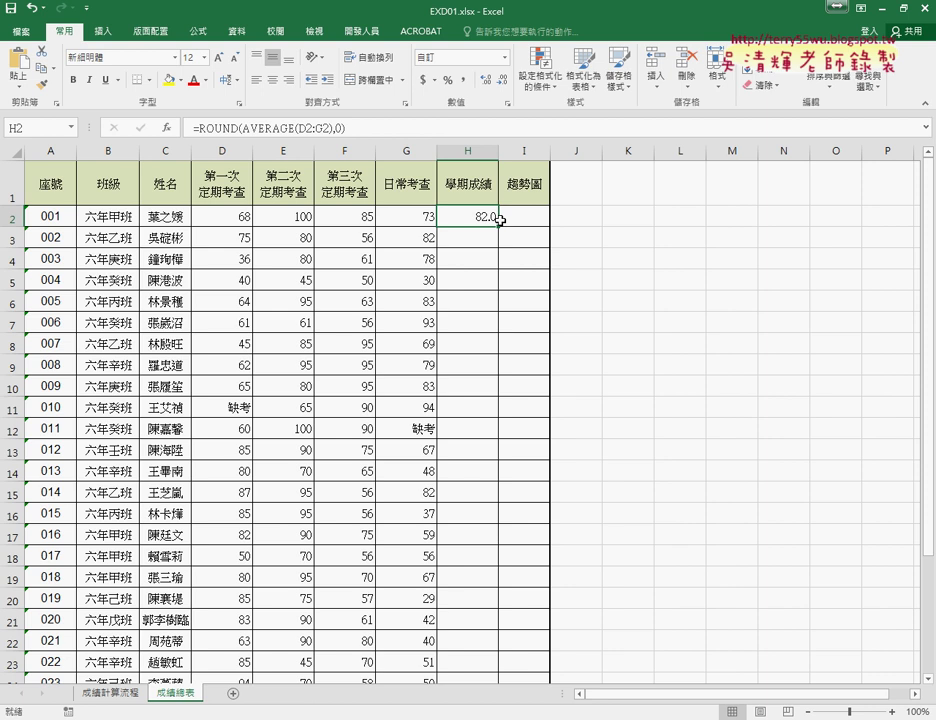
left_click(504, 84)
- Fill H2's ROUND formula down to H31, replacing a trial drag-fill with a double-click fill
left_click_drag(235, 236, 403, 236)
left_click(468, 217)
left_click_drag(497, 227, 497, 648)
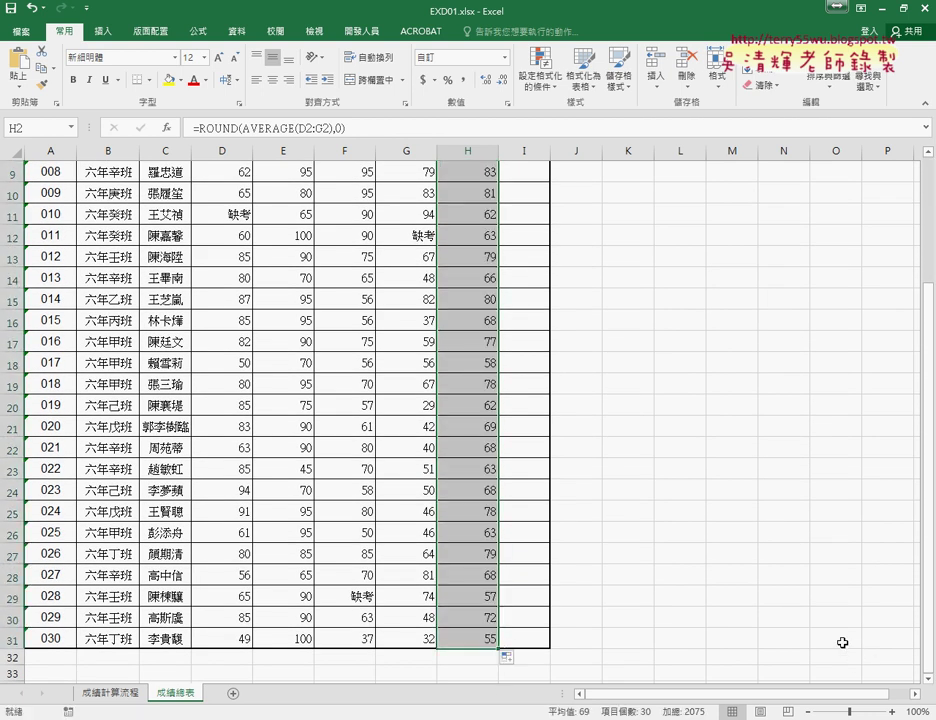
scroll(778, 589, "up", 3)
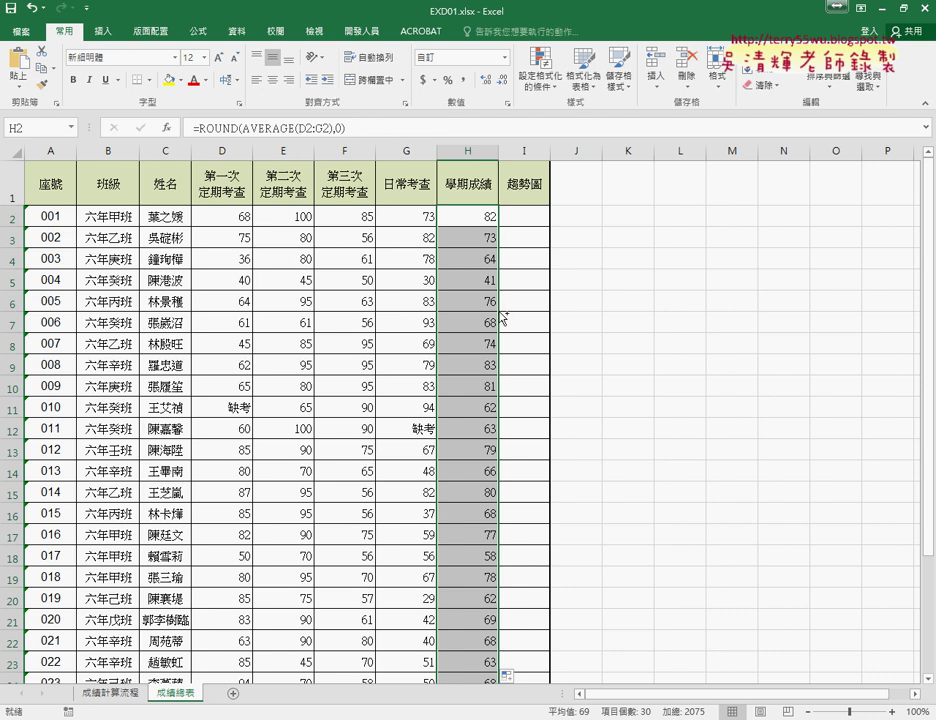
key("ctrl+z")
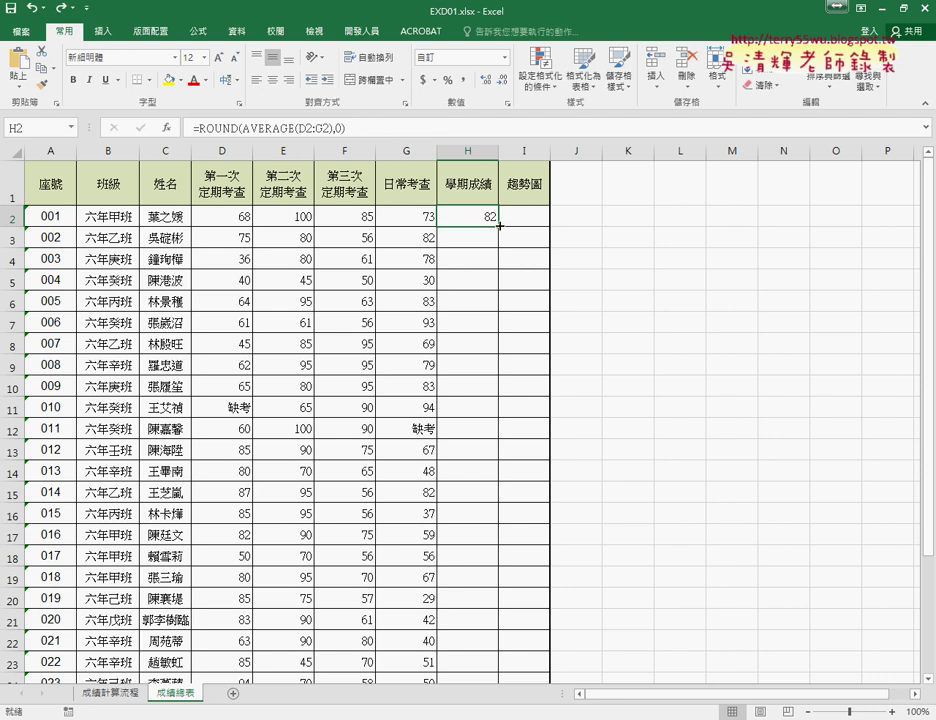
double_click(499, 226)
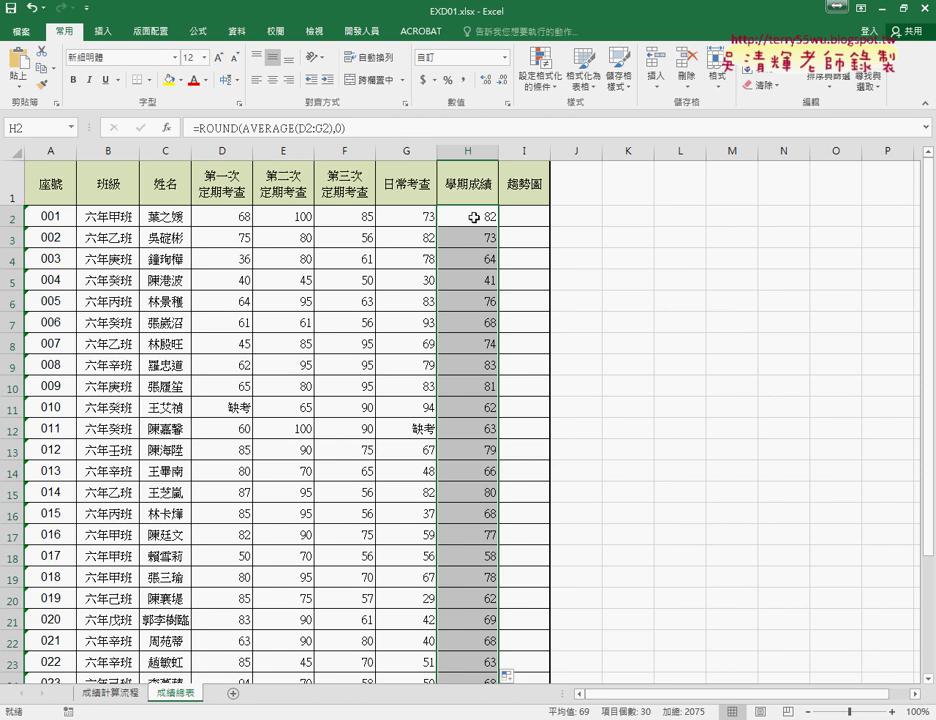
left_click(524, 216)
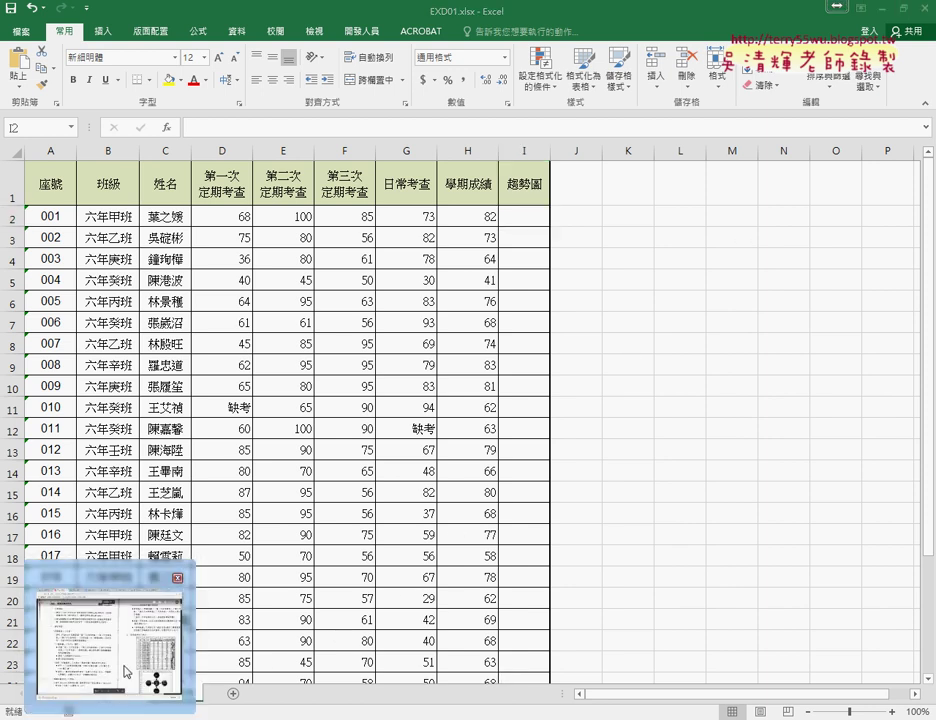
- Switch to the TQC exam instructions PDF in the Google Drive viewer
left_click(130, 672)
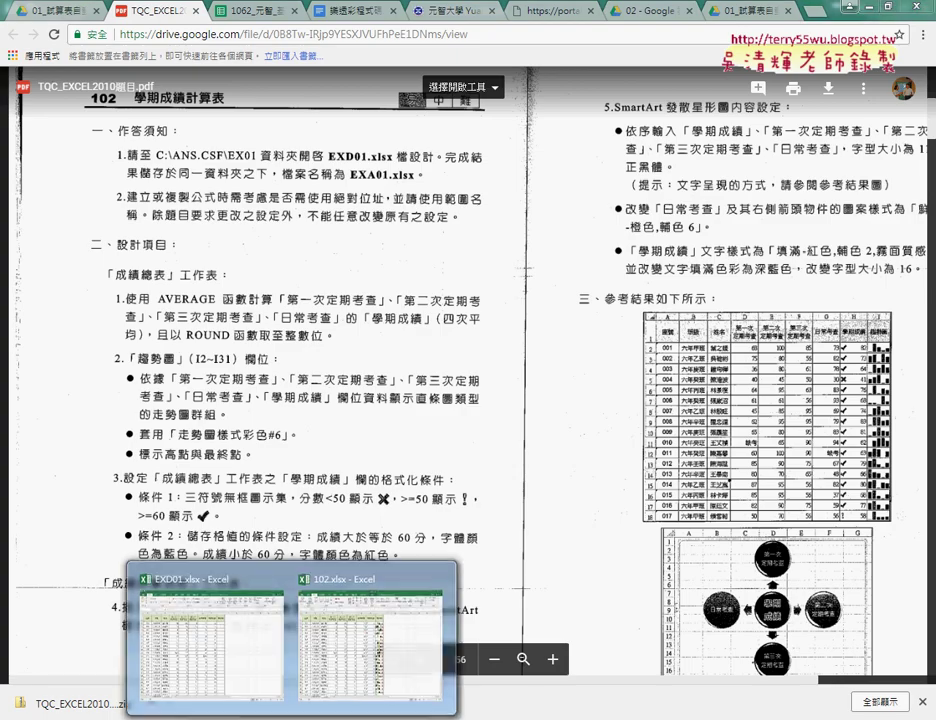
- Switch to the finished 102.xlsx and mark row 2's scores, grade and 趨勢圖 sparkline
left_click(340, 690)
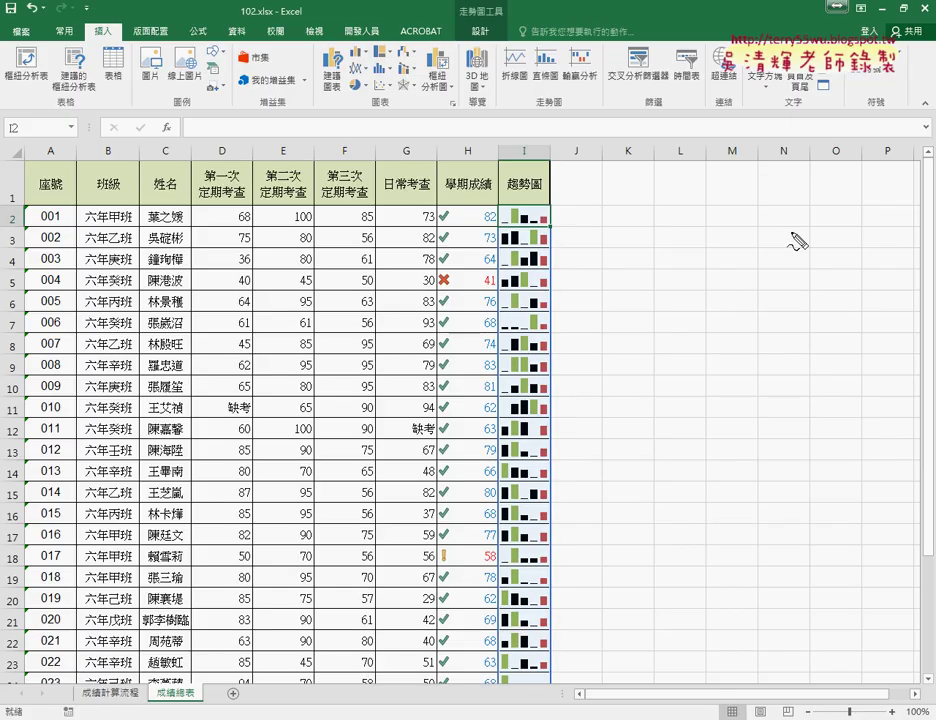
left_click_drag(530, 198, 545, 222)
mouse_move(640, 153)
left_mouse_down()
mouse_move(552, 188)
mouse_move(568, 197)
left_mouse_up()
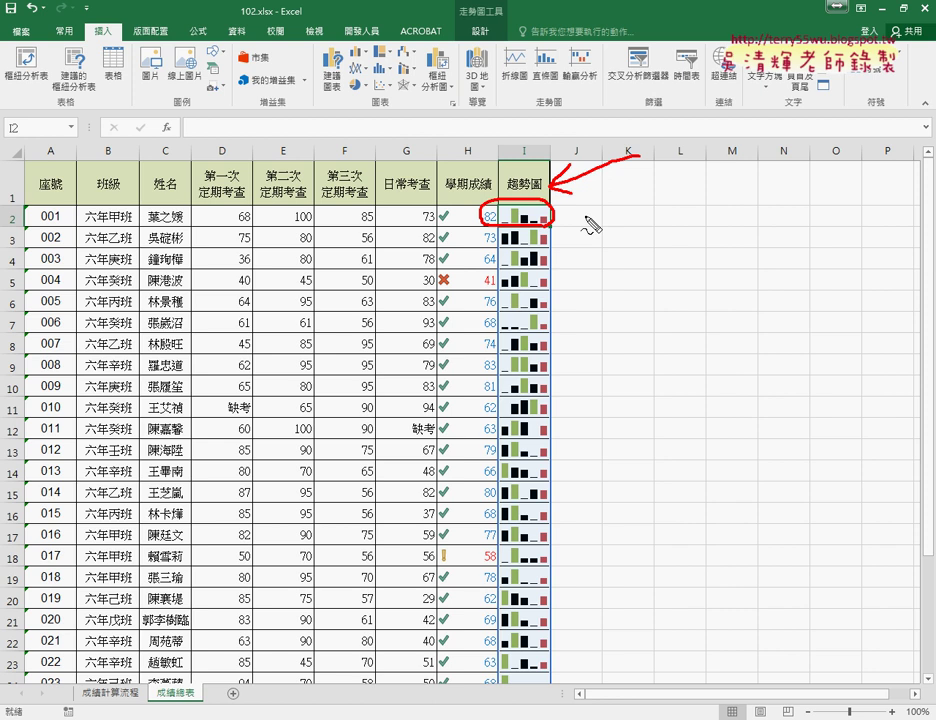
left_click_drag(228, 227, 456, 223)
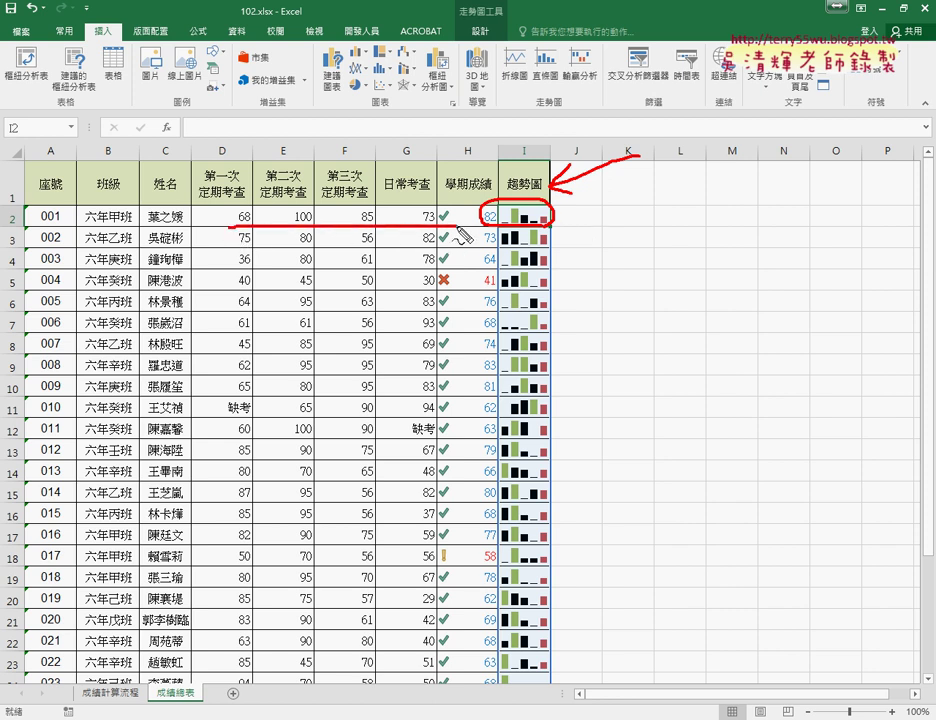
mouse_move(478, 125)
left_mouse_down()
mouse_move(522, 185)
mouse_move(532, 168)
left_mouse_up()
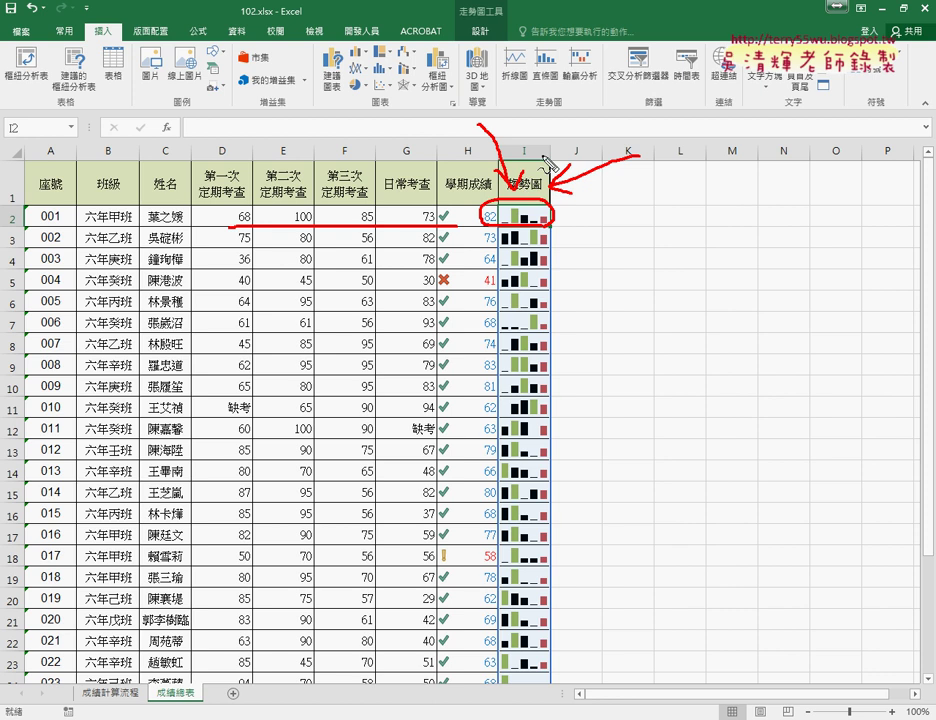